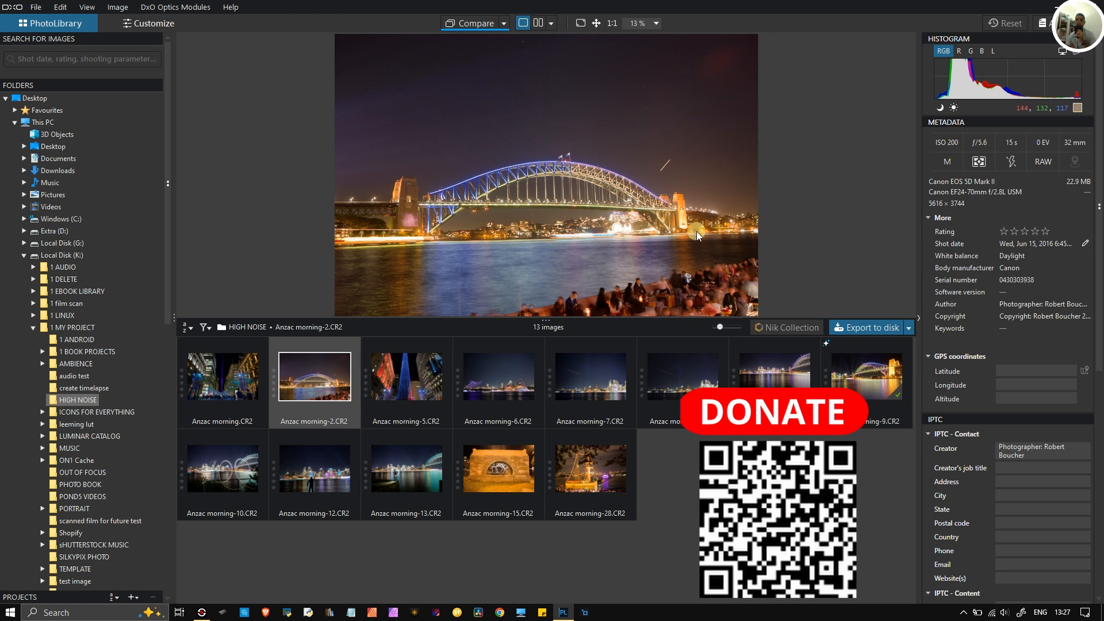
scroll(598, 153, "up", 3)
scroll(598, 153, "up", 1)
left_click_drag(598, 153, 596, 263)
scroll(592, 239, "down", 5)
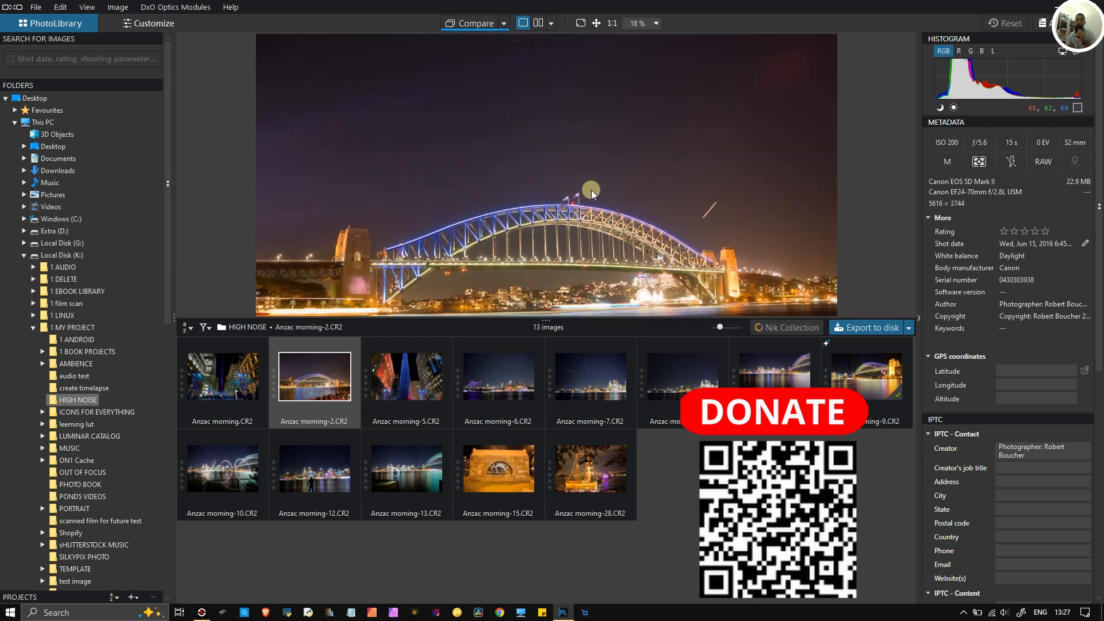
scroll(592, 193, "down", 1)
scroll(592, 193, "up", 1)
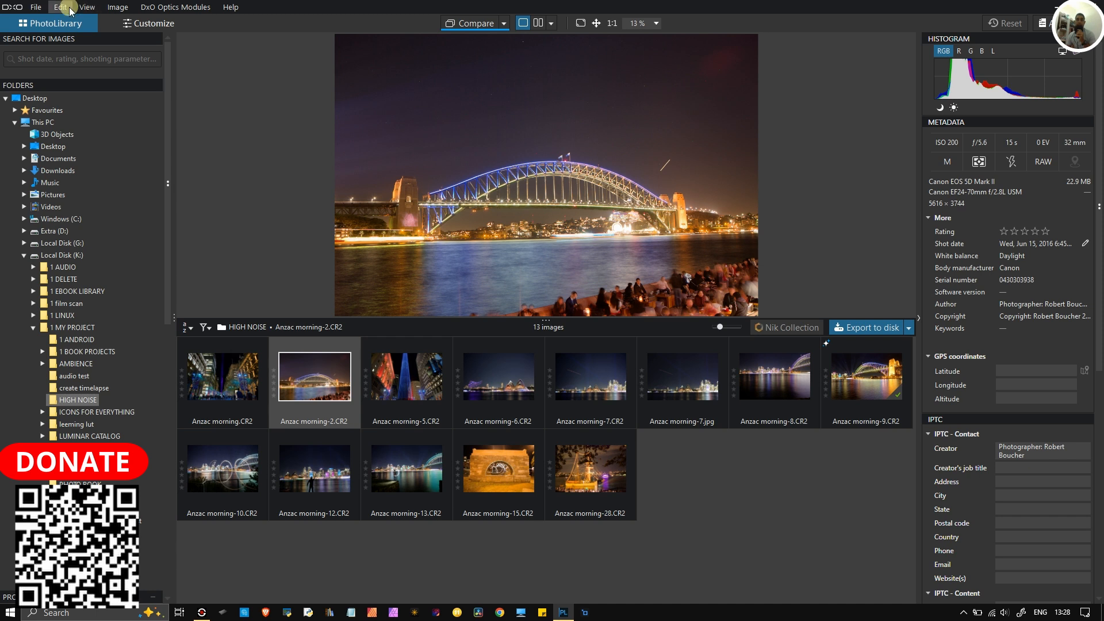
Open the bridge photo for editing in Customize and switch to the DxO Advanced workspace.
left_click(148, 27)
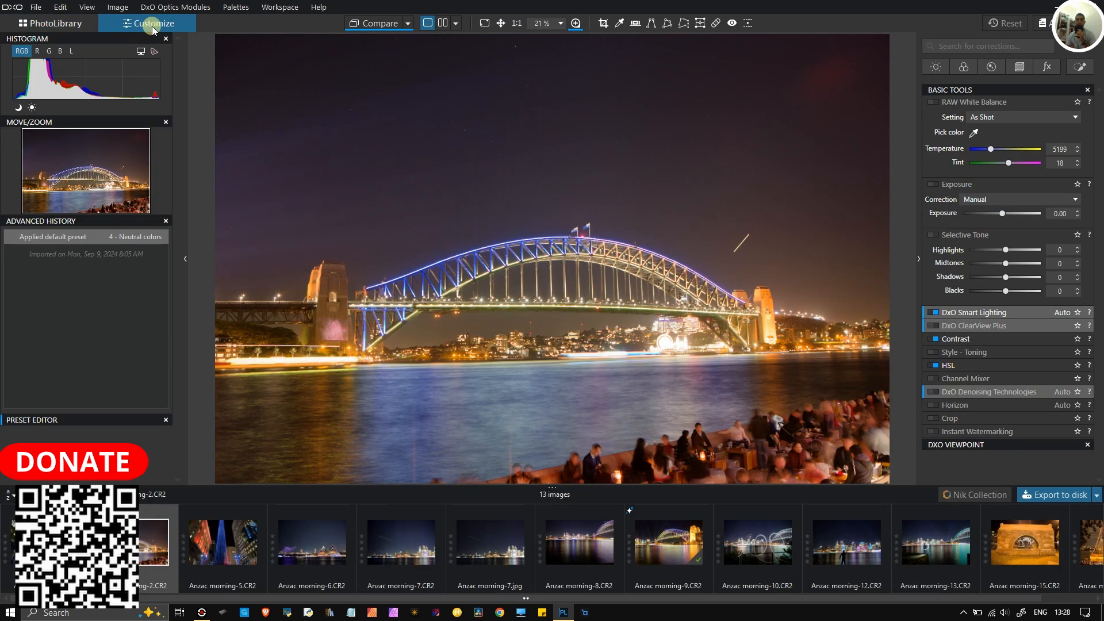
left_click(286, 9)
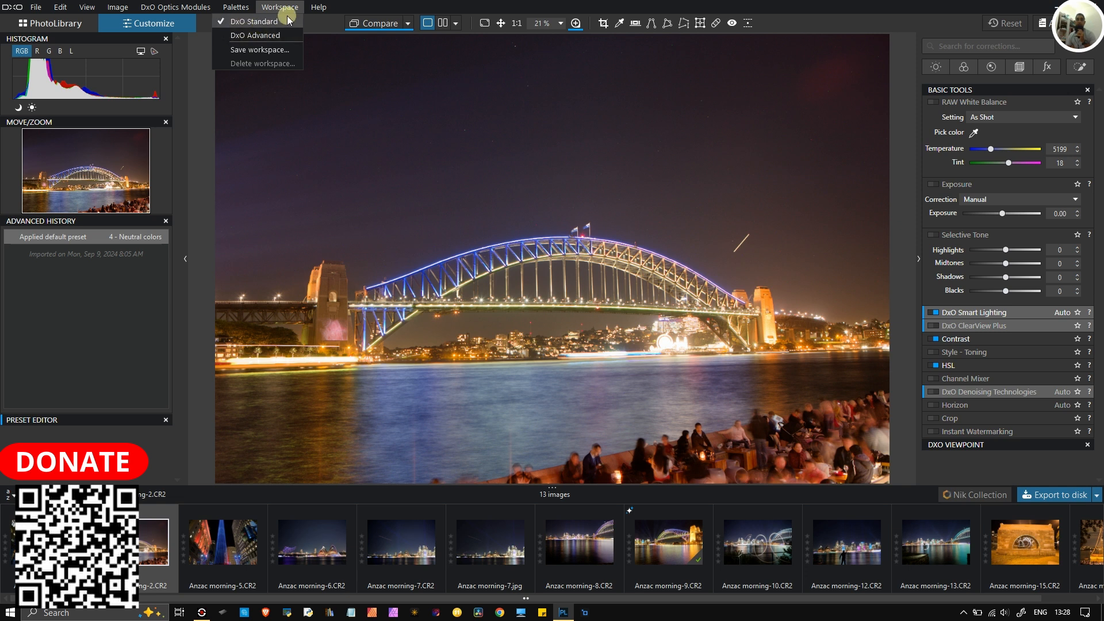
left_click(265, 36)
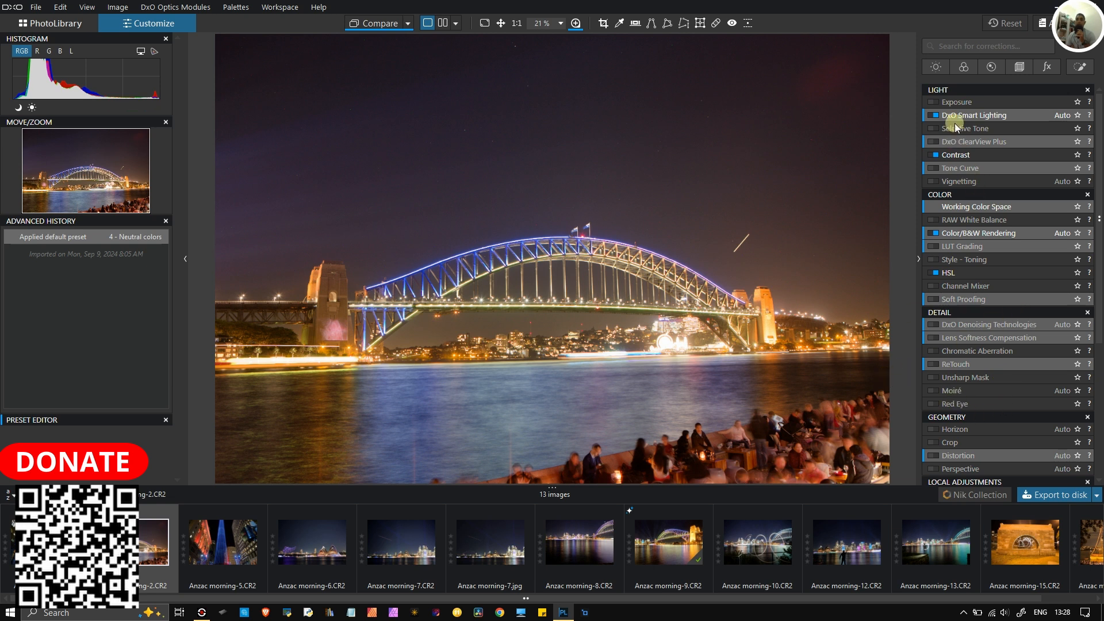
Look through the light and color corrections, and return to the DxO Standard workspace.
scroll(989, 342, "down", 4)
scroll(989, 342, "up", 4)
left_click(934, 67)
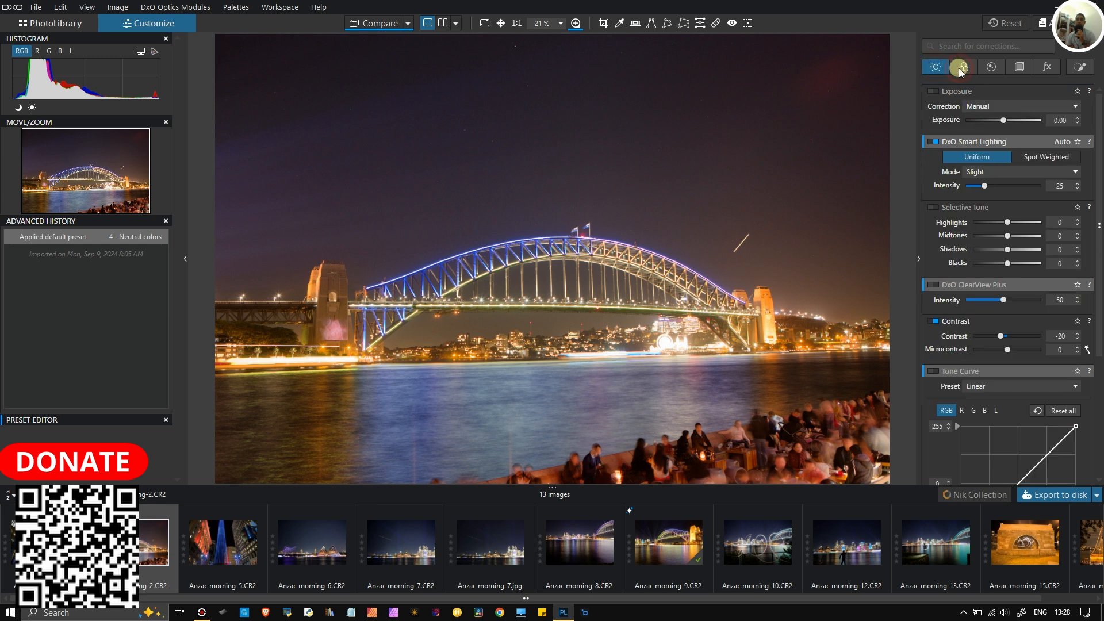
left_click(961, 68)
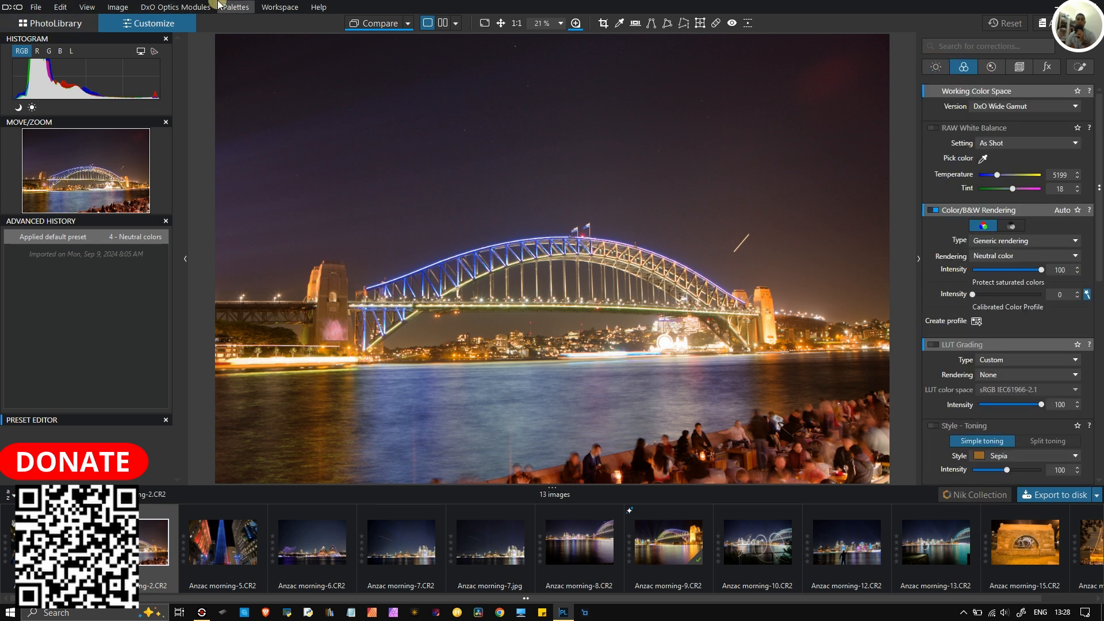
left_click(282, 7)
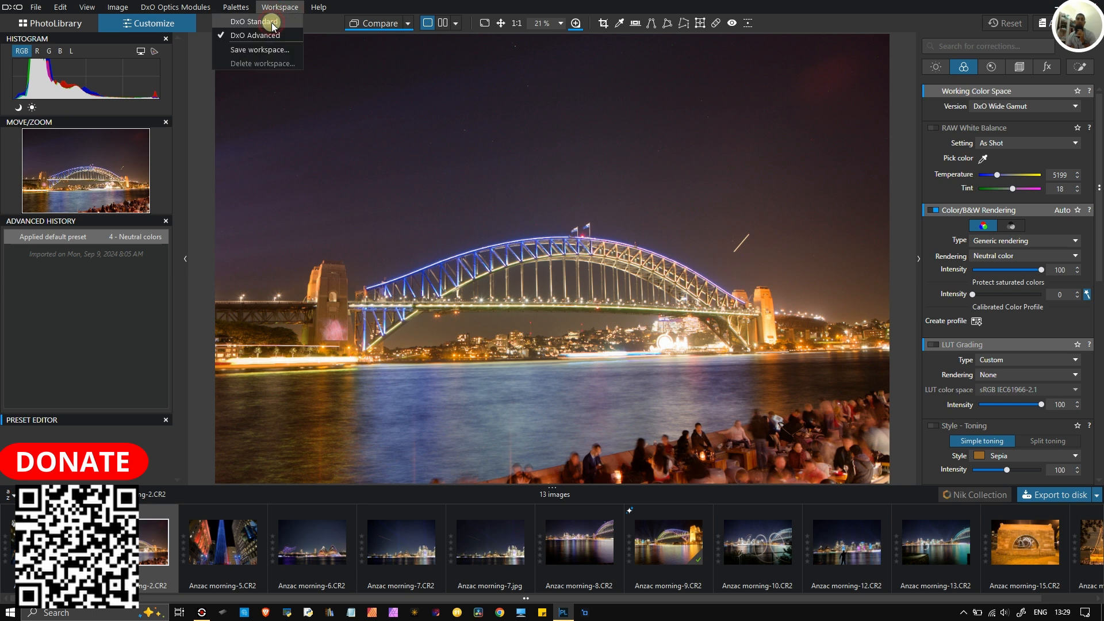
left_click(272, 23)
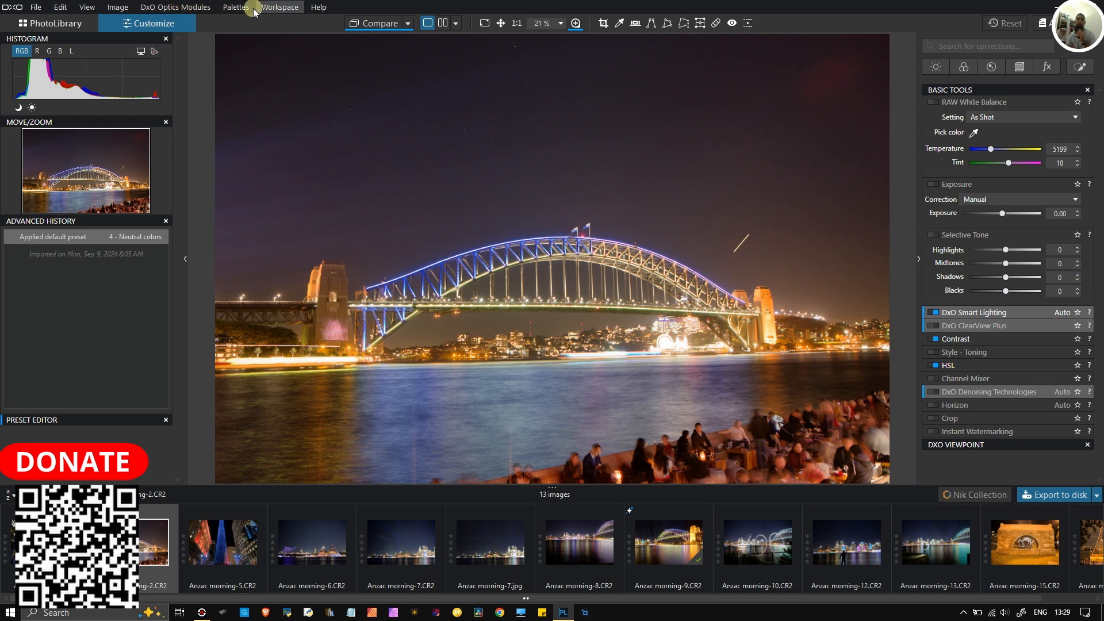
In the general preferences, enable the DxO Optics Module download window and disable automatic SuperRAW noise reduction for DxO ONE images.
left_click(30, 10)
mouse_move(58, 8)
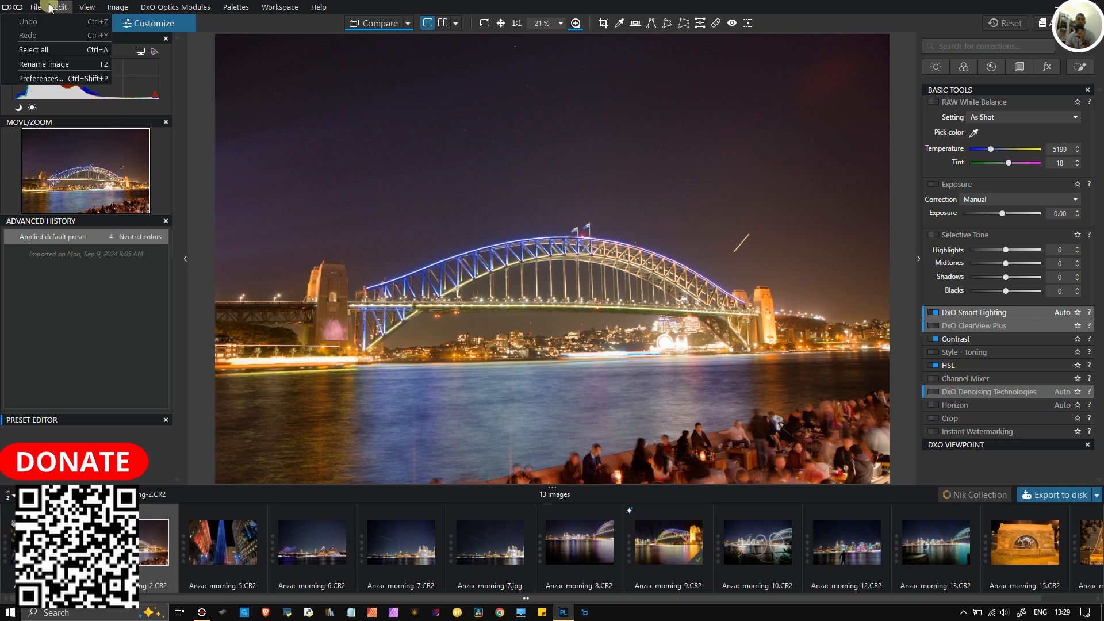
left_click(55, 79)
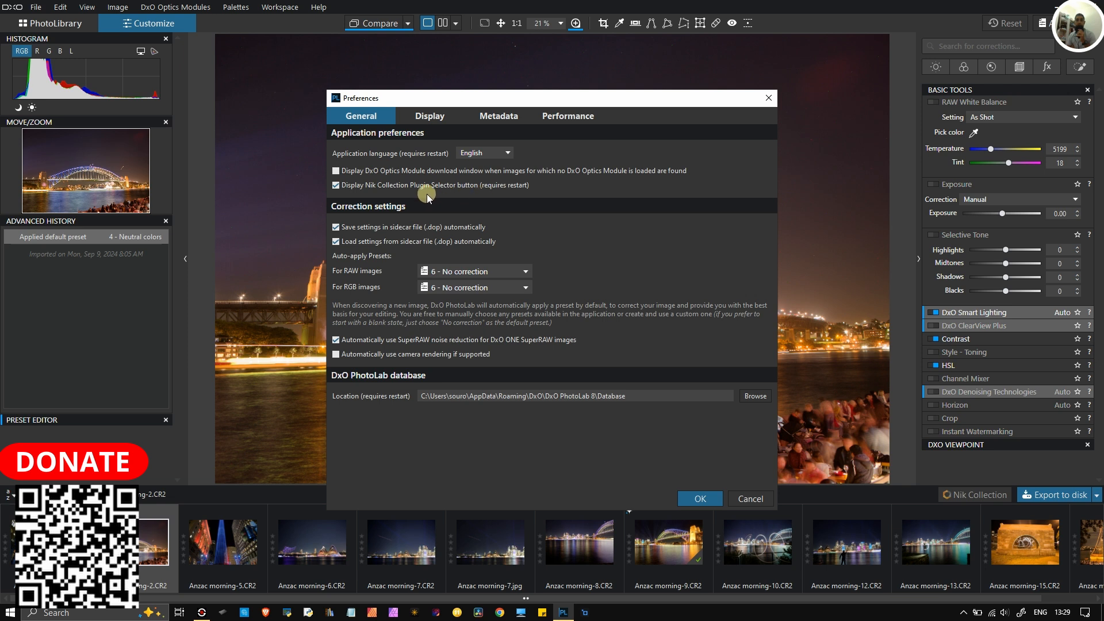
left_click(336, 173)
left_click(468, 273)
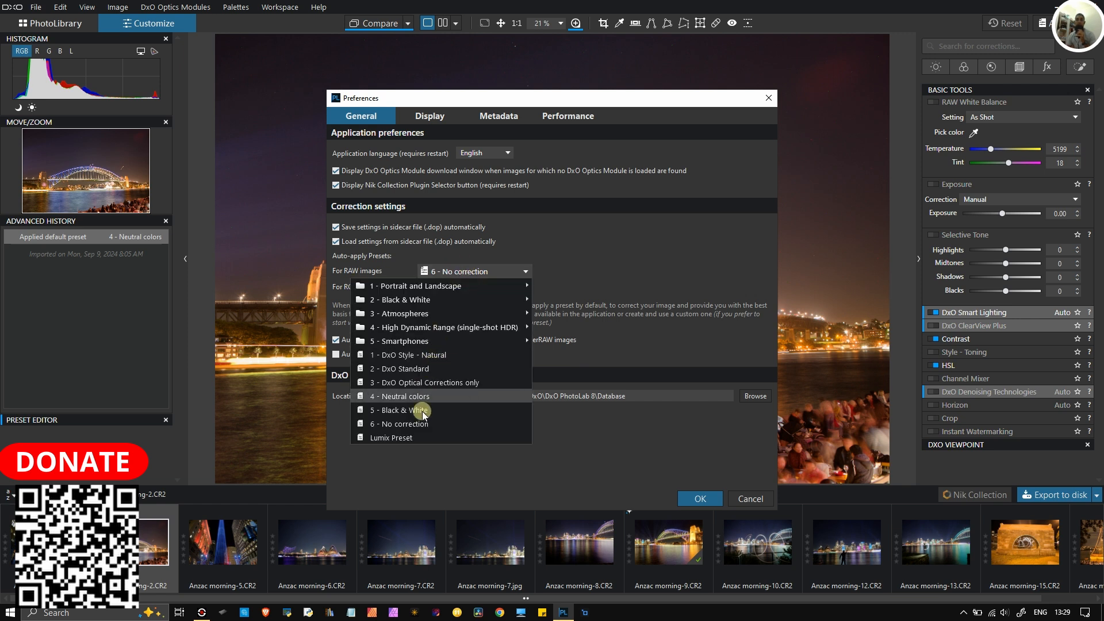
left_click(450, 275)
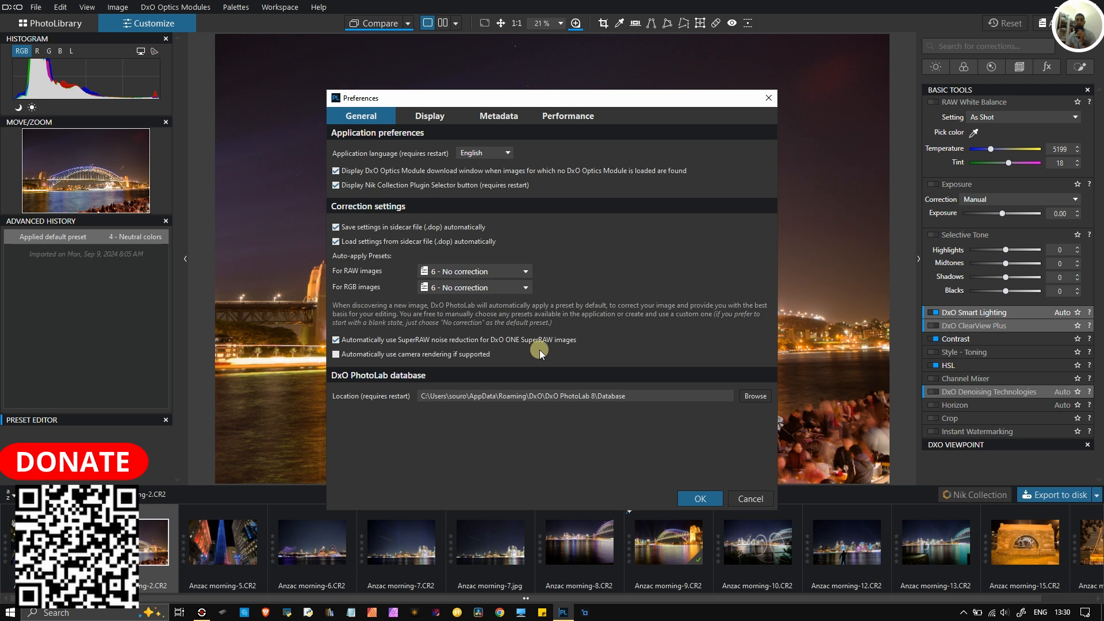
left_click(335, 340)
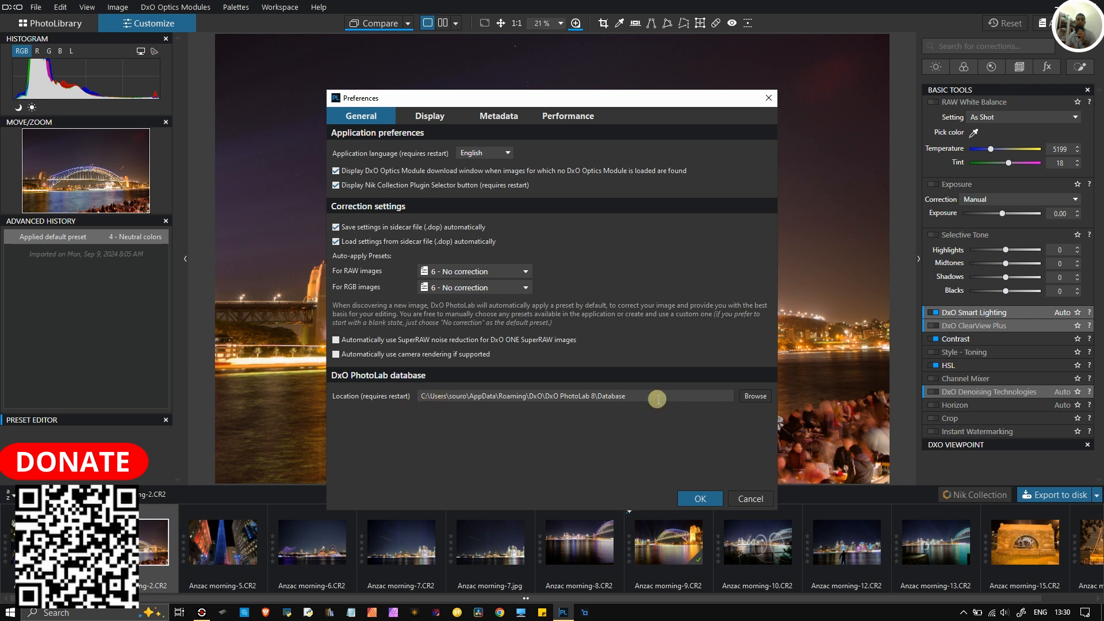
Set DeepPRIME acceleration to NVIDIA GeForce GTX 1050 in the performance preferences and accept the changes.
left_click(554, 122)
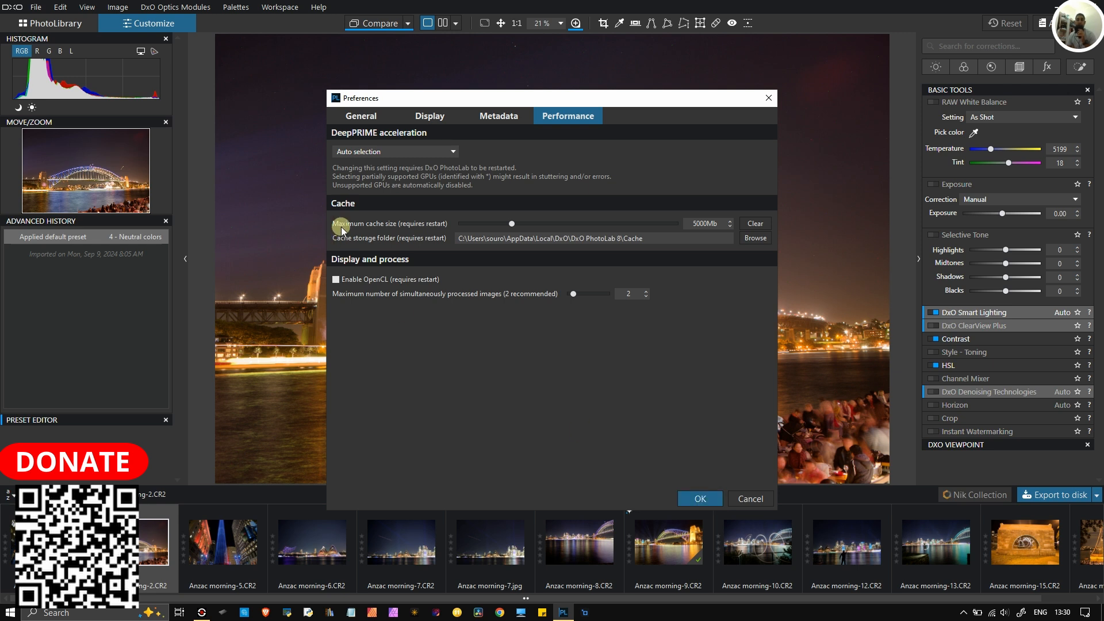
left_click(391, 151)
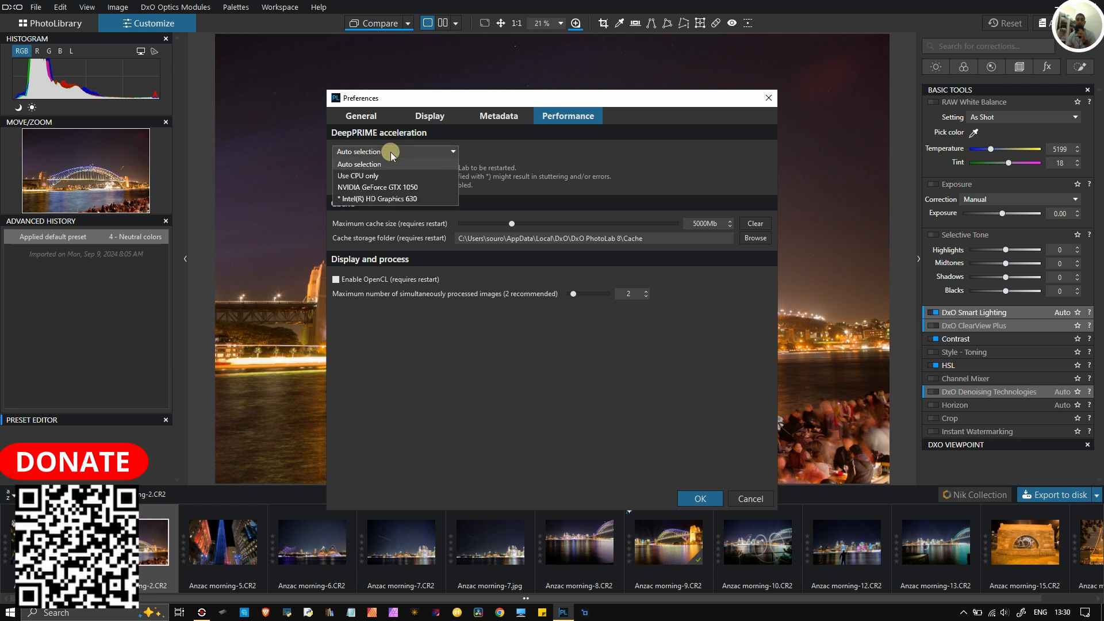
left_click(391, 189)
left_click(693, 499)
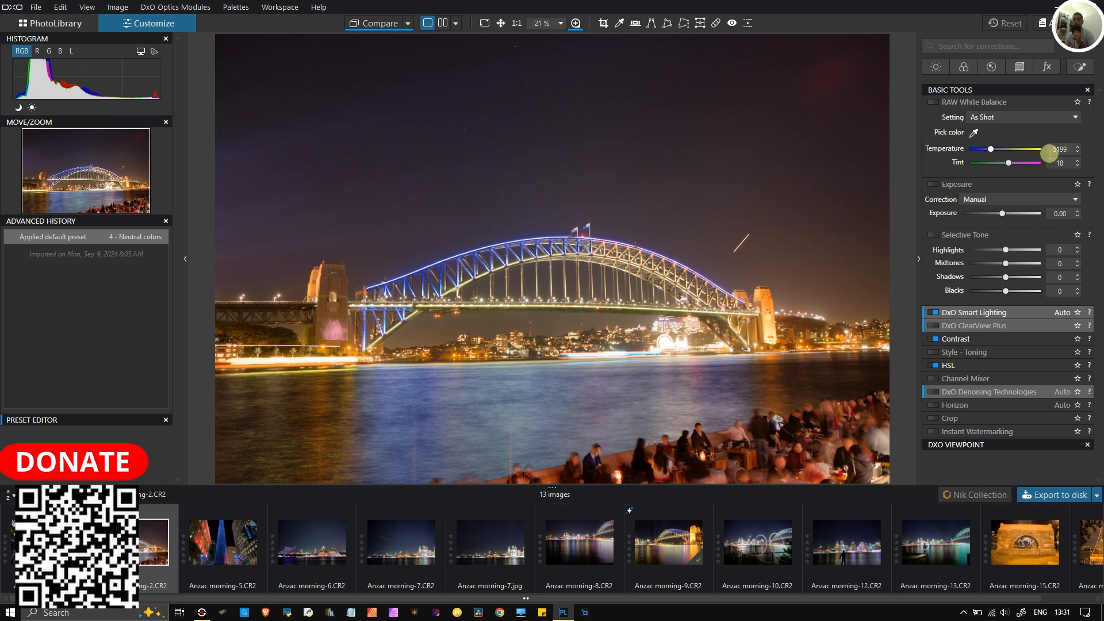
Raise the RAW white balance temperature to 5519 and try a tint of 0.
left_click_drag(1080, 151, 1080, 150)
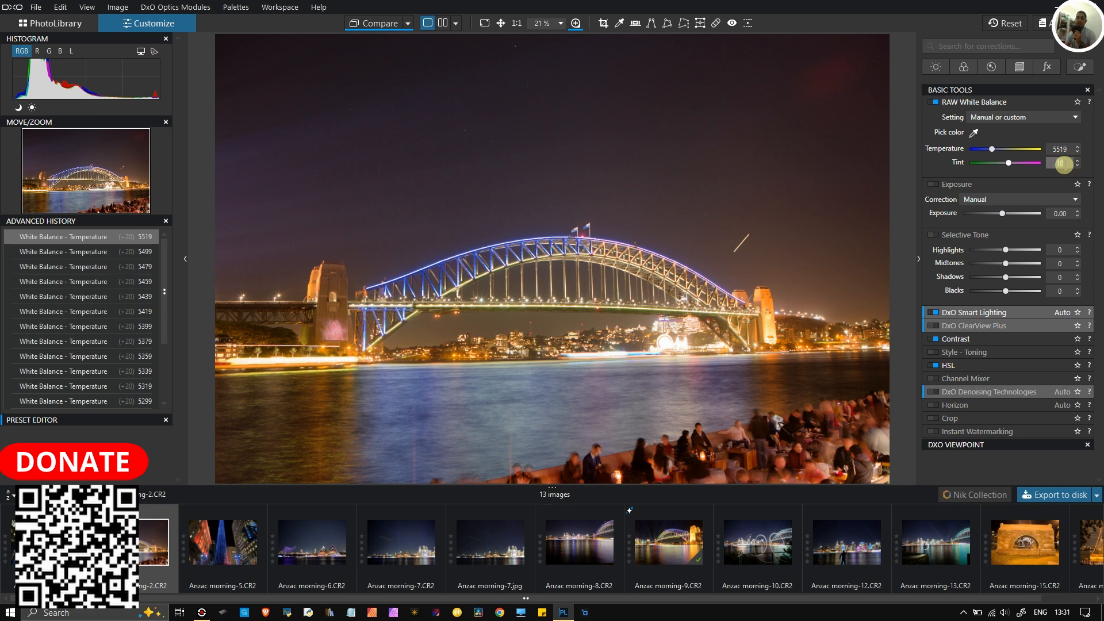
type("0")
left_click(1066, 174)
Collapse the Exposure correction and compare the photo with DxO Smart Lighting off and on, keeping its mode on Slight.
left_click(1029, 190)
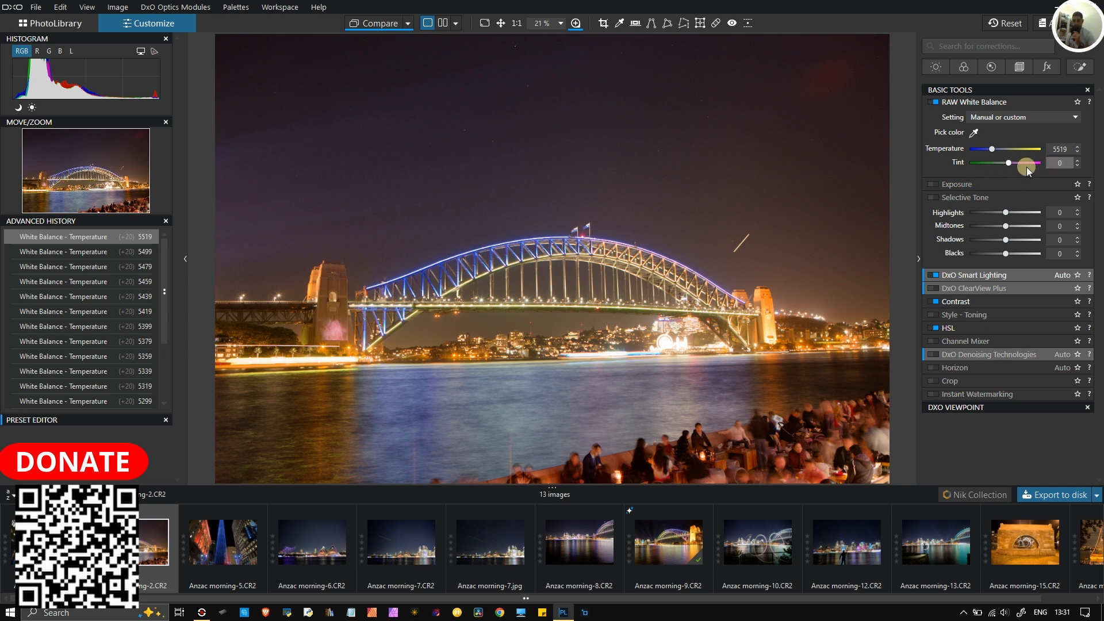
left_click(1006, 213)
left_click(974, 276)
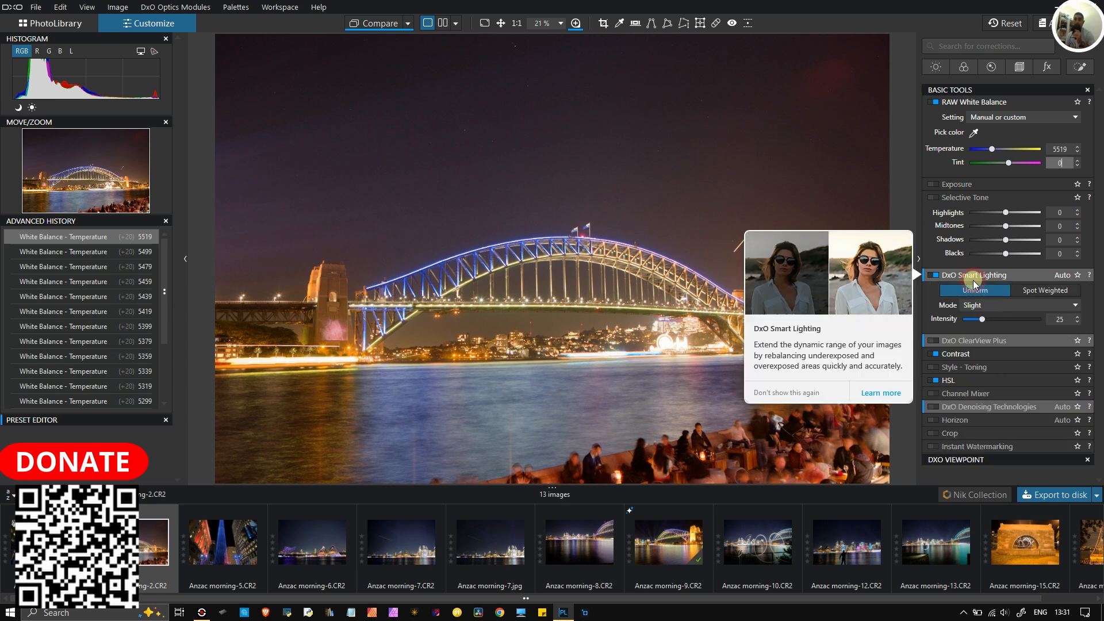
left_click(934, 275)
left_click(934, 276)
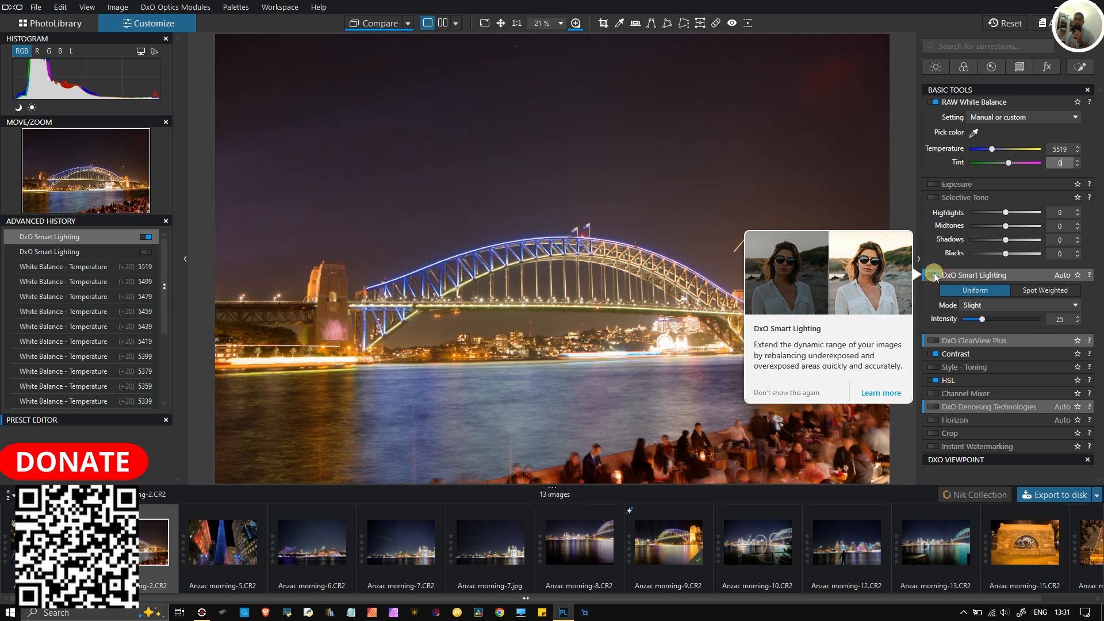
left_click(972, 305)
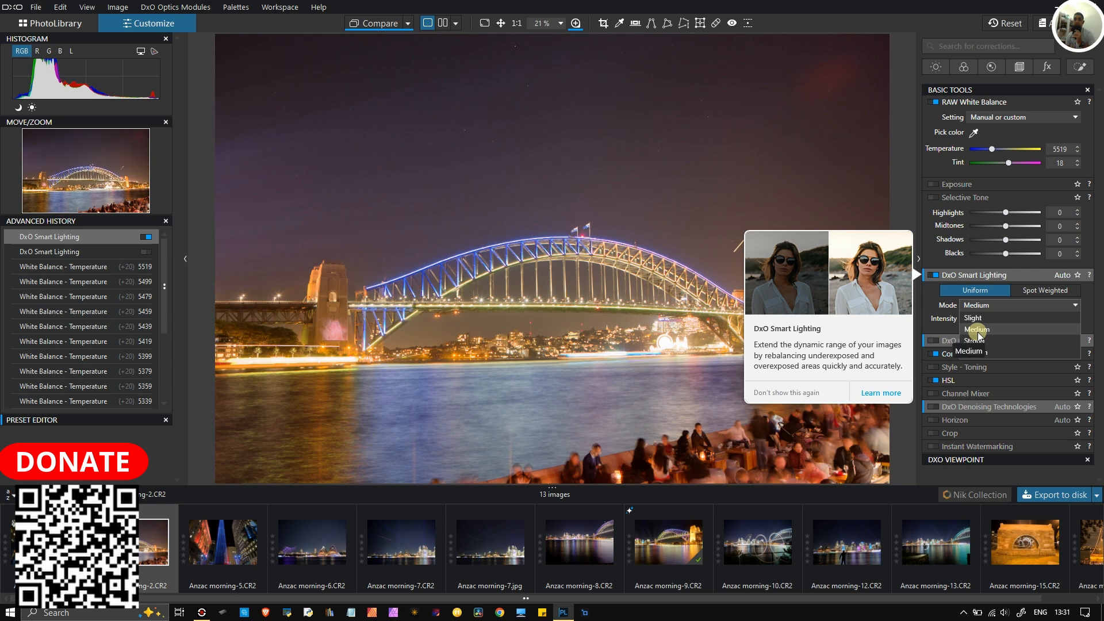
left_click(974, 318)
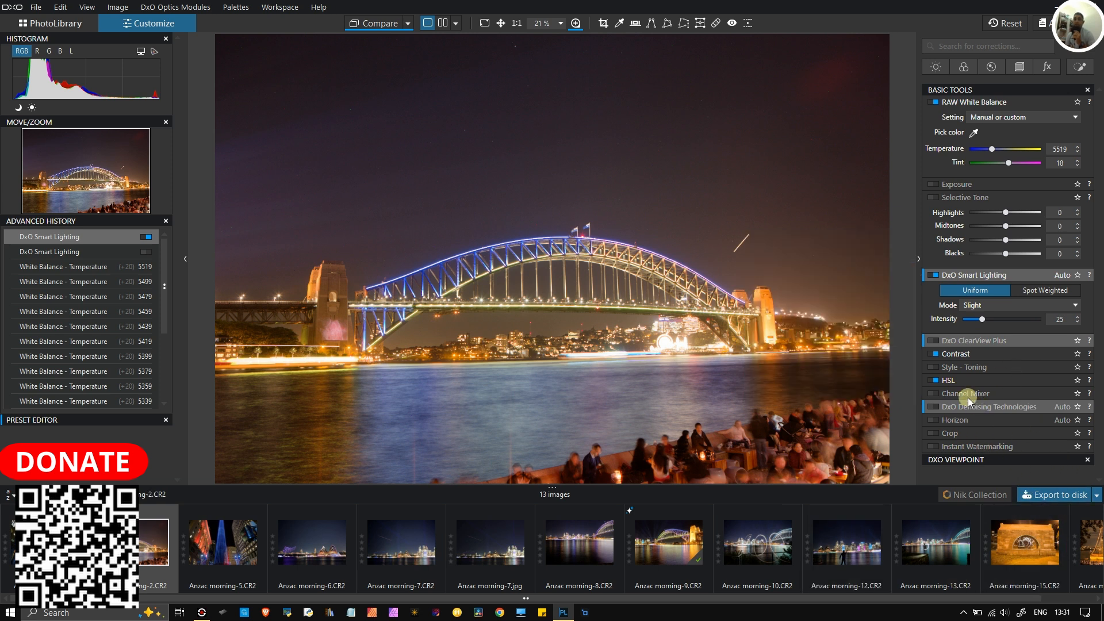
Open the color corrections and set the Color/B&W Rendering type to Camera body.
left_click(960, 381)
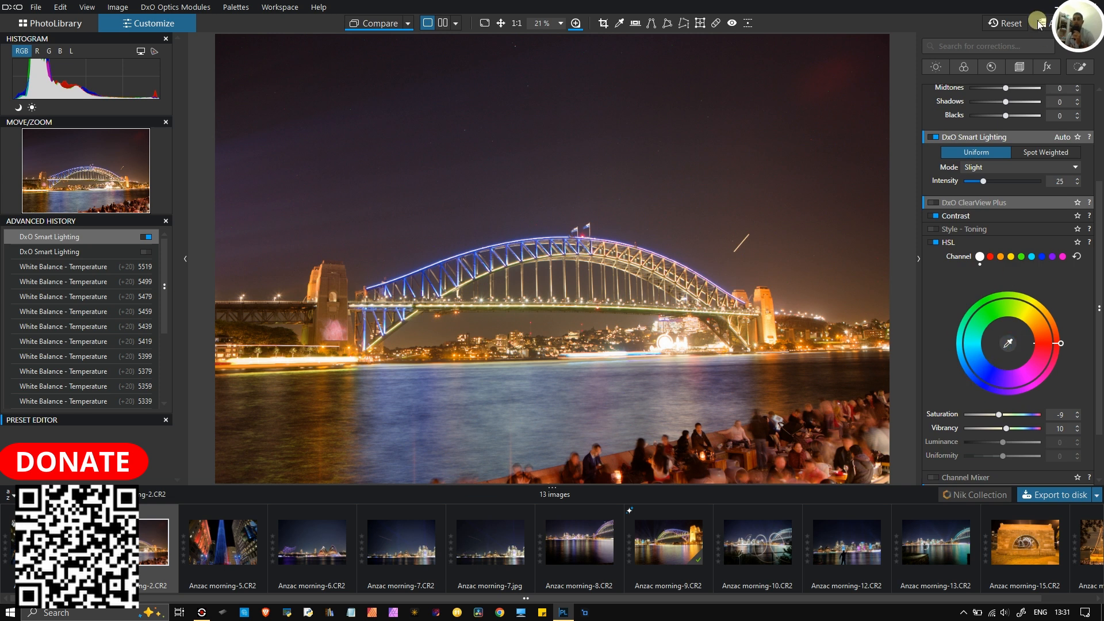
left_click(969, 71)
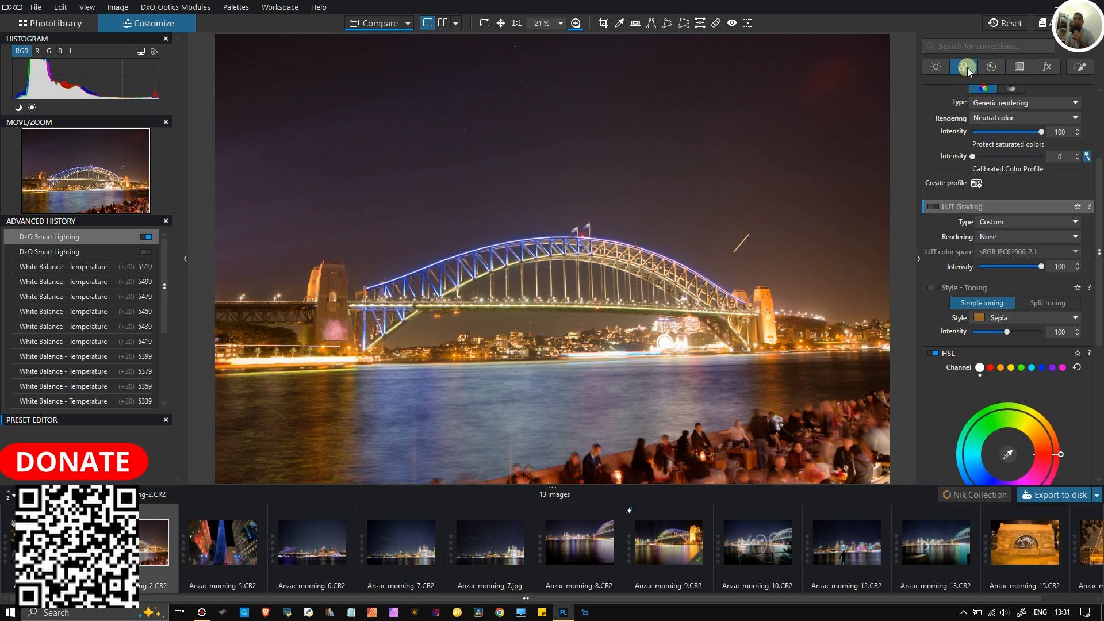
left_click(1011, 106)
left_click(1004, 127)
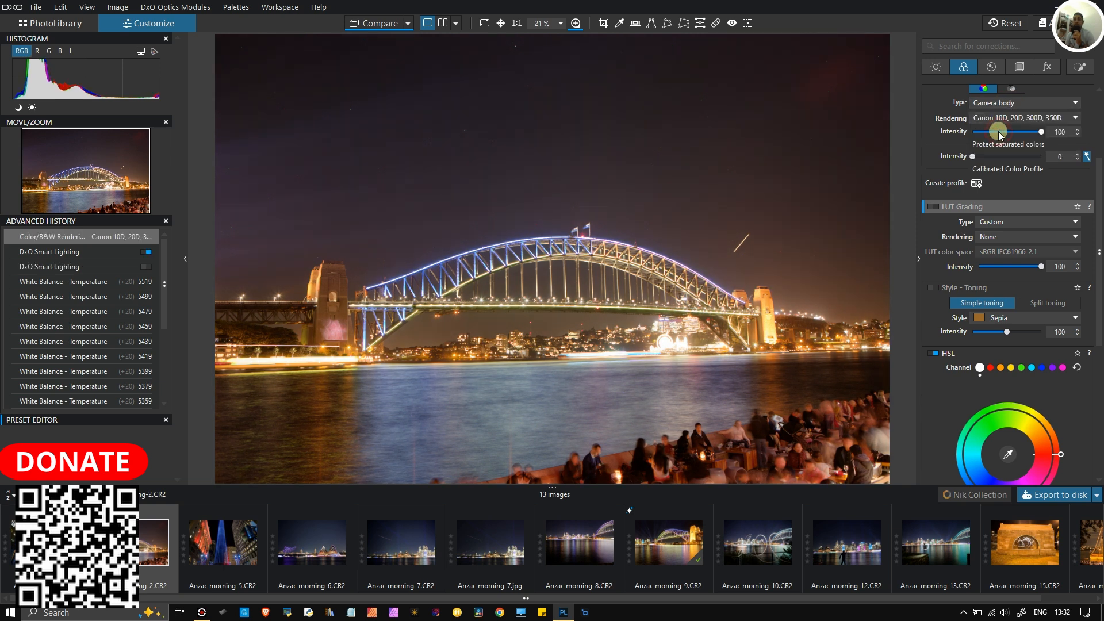
Choose the Canon 5DMk2, 5DMk3, 1DX rendering for the photo.
left_click(1002, 122)
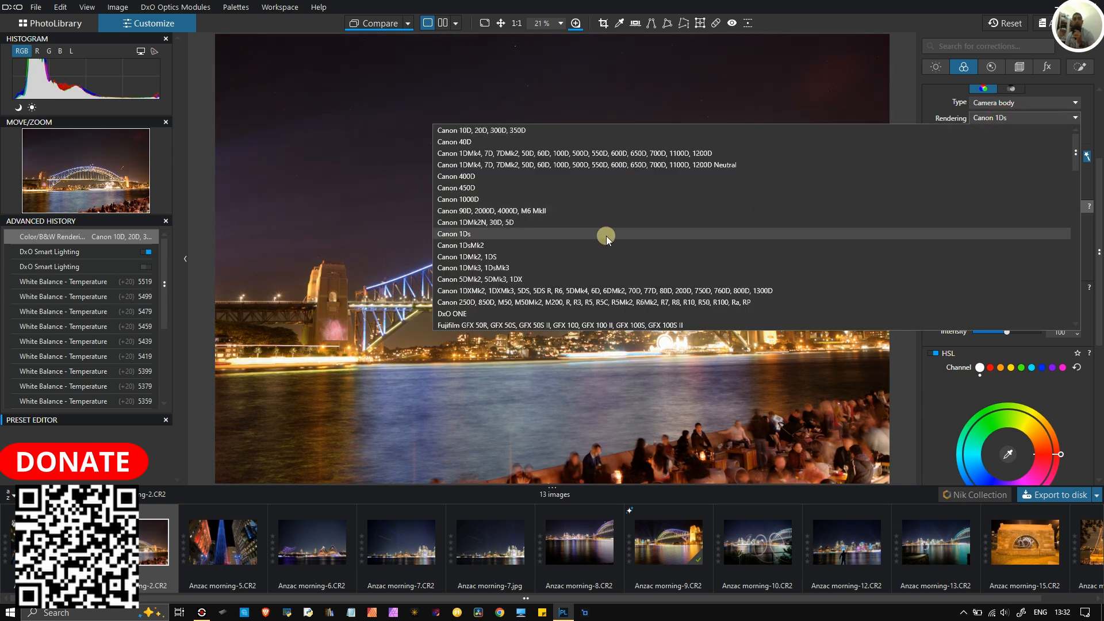
scroll(593, 236, "down", 5)
scroll(593, 236, "down", 3)
scroll(593, 235, "up", 8)
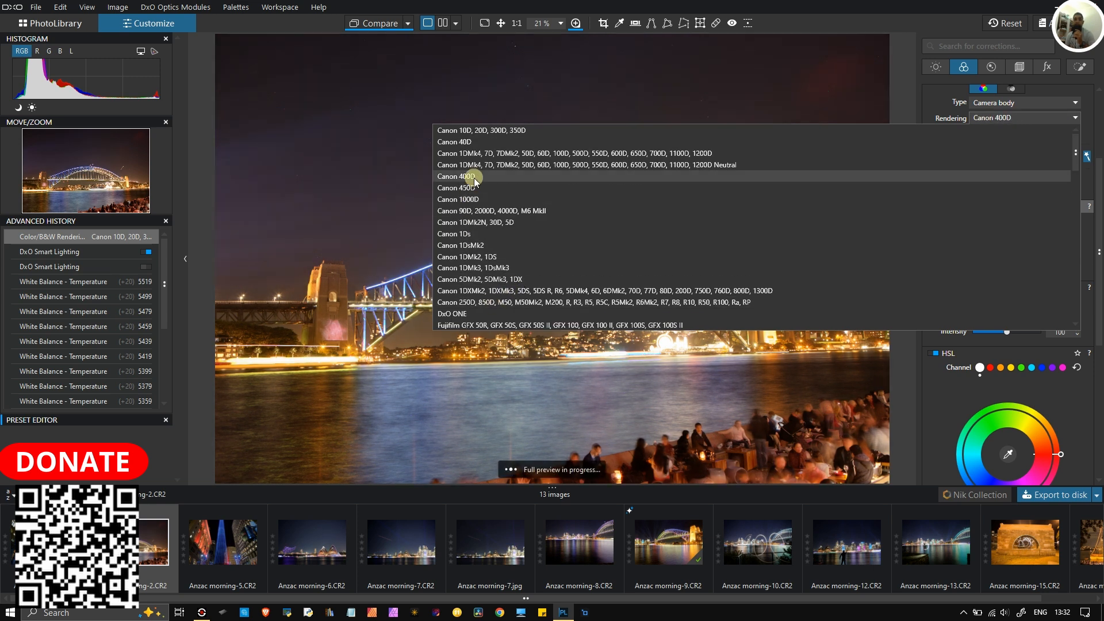
scroll(469, 237, "down", 4)
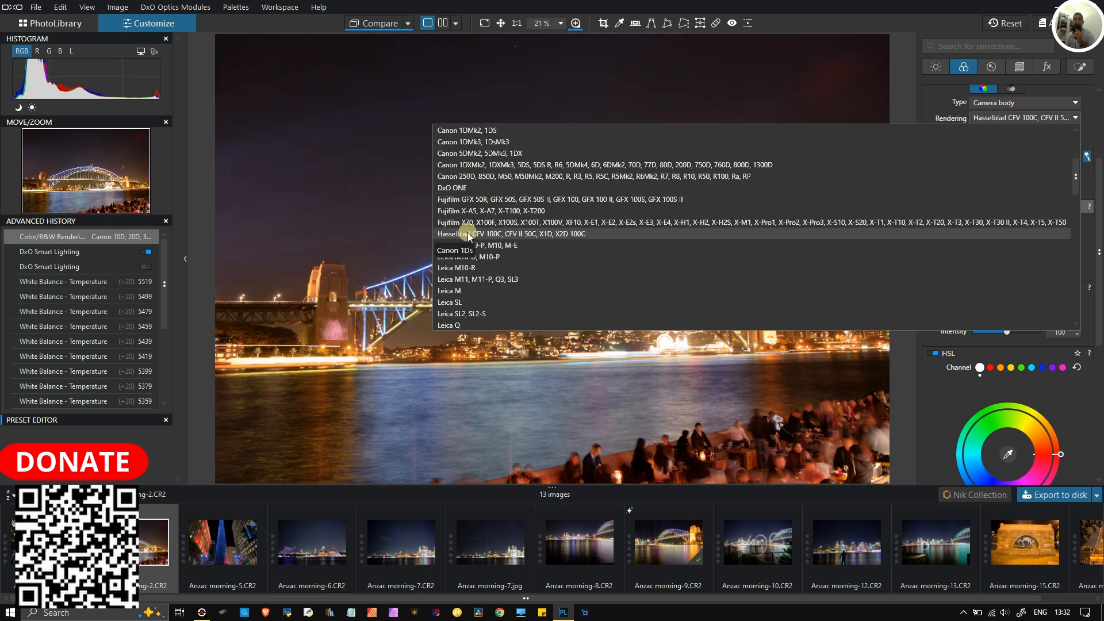
scroll(468, 237, "up", 4)
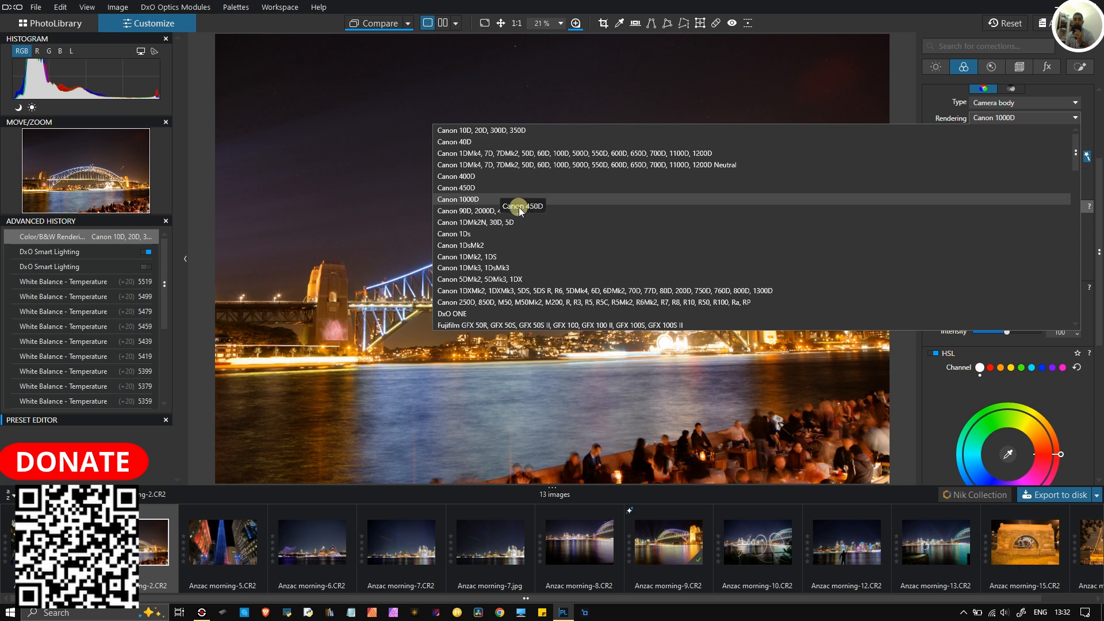
left_click(498, 279)
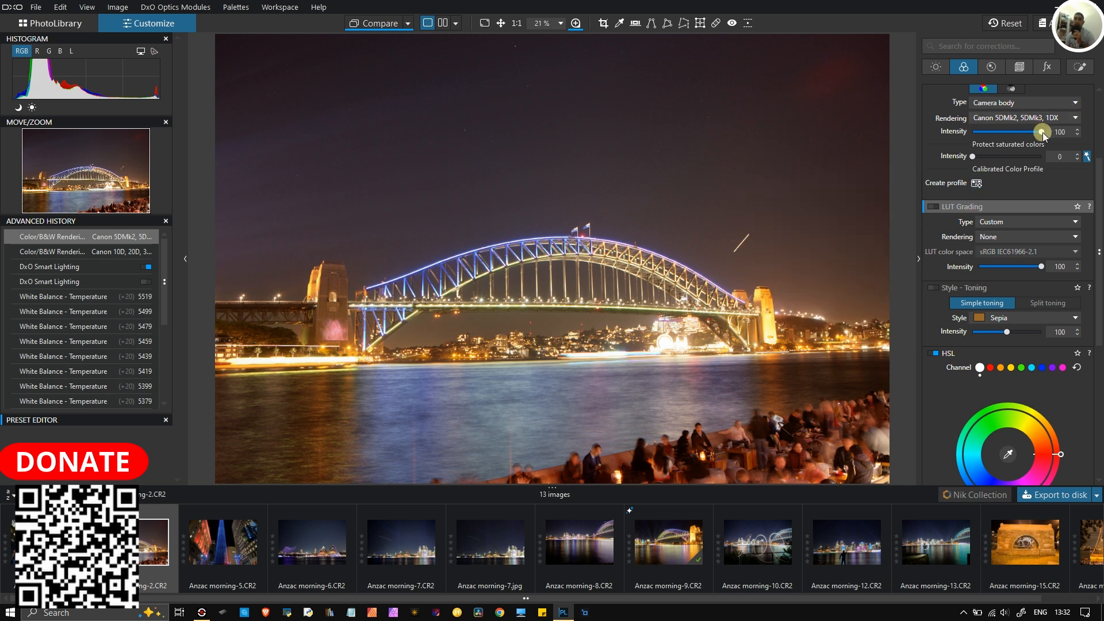
Review the color corrections from Working Color Space down to Soft Proofing.
scroll(984, 163, "up", 3)
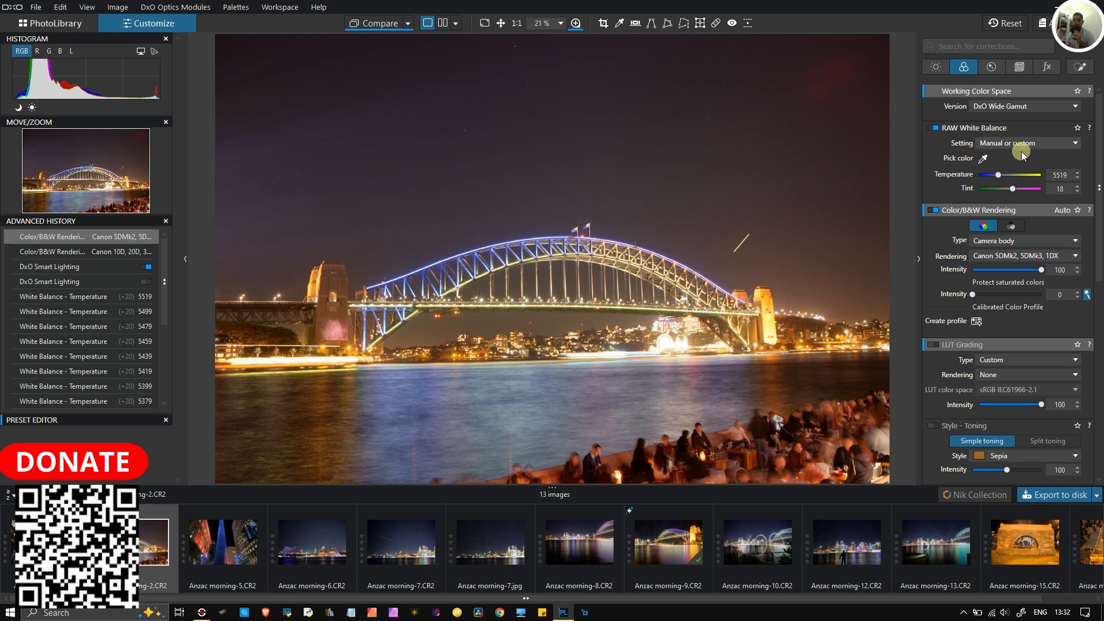
scroll(987, 359, "down", 2)
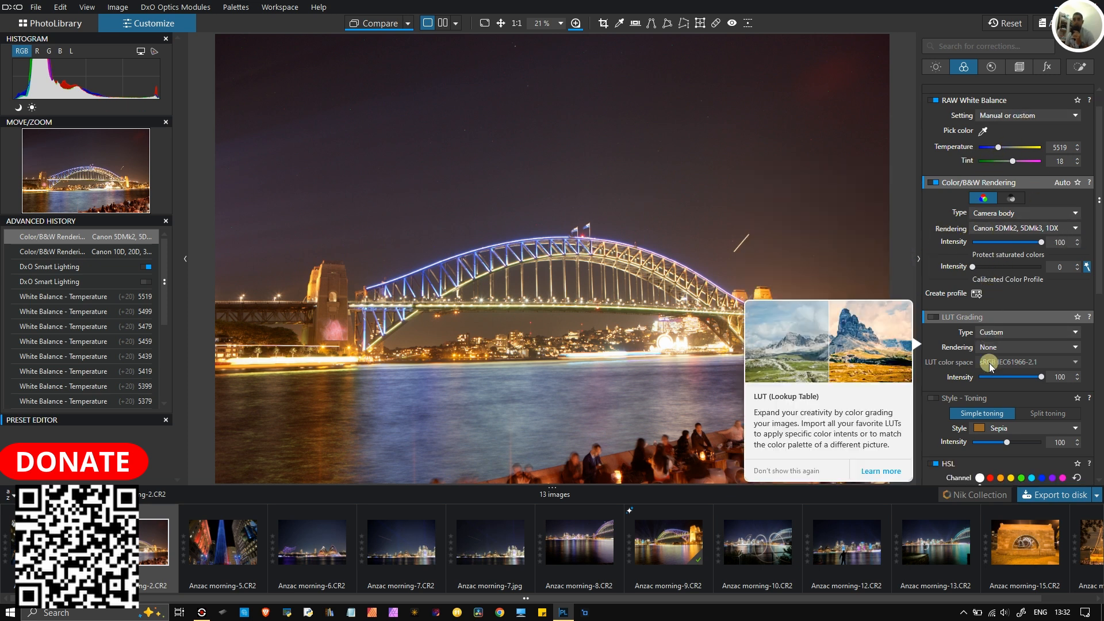
scroll(988, 354, "down", 10)
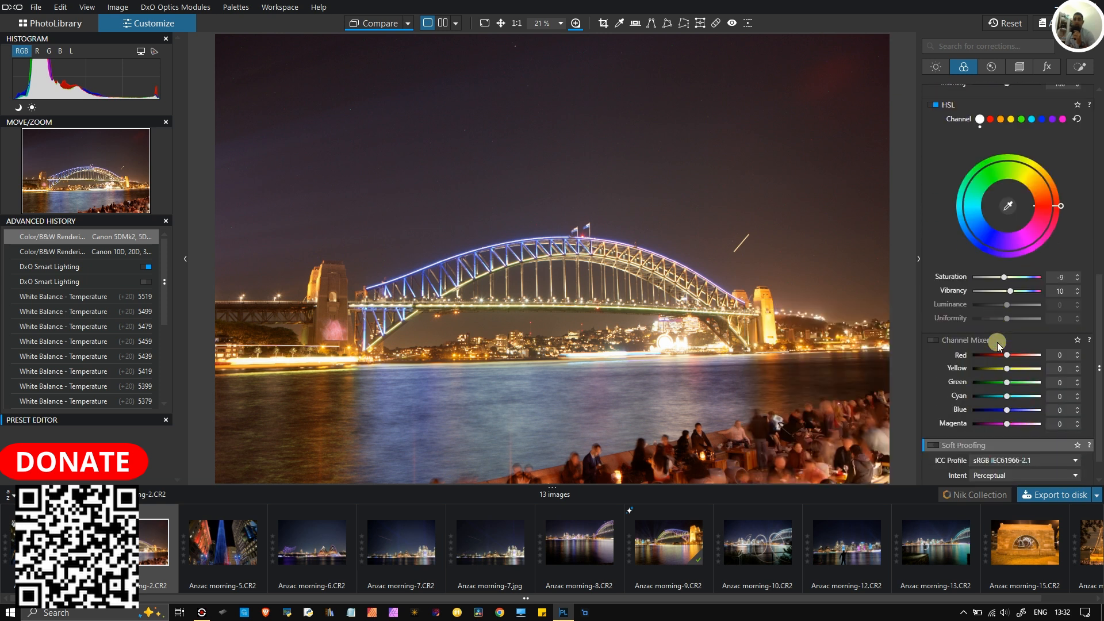
scroll(1000, 345, "down", 1)
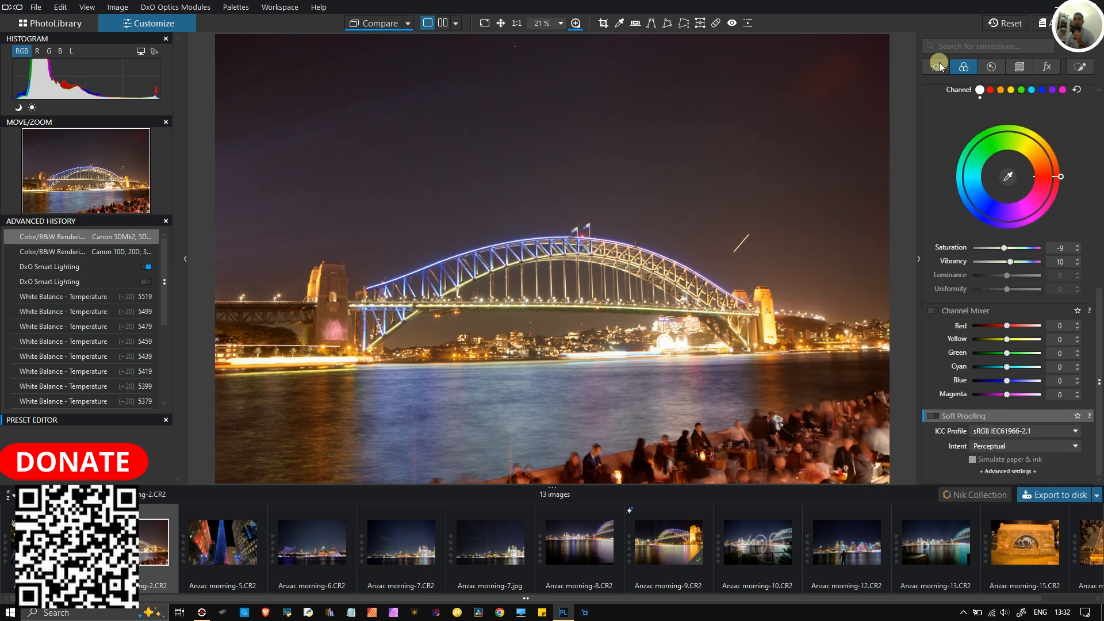
Open the local adjustments and place a control point on the bright circular light beneath the far end of the bridge arch.
left_click(999, 70)
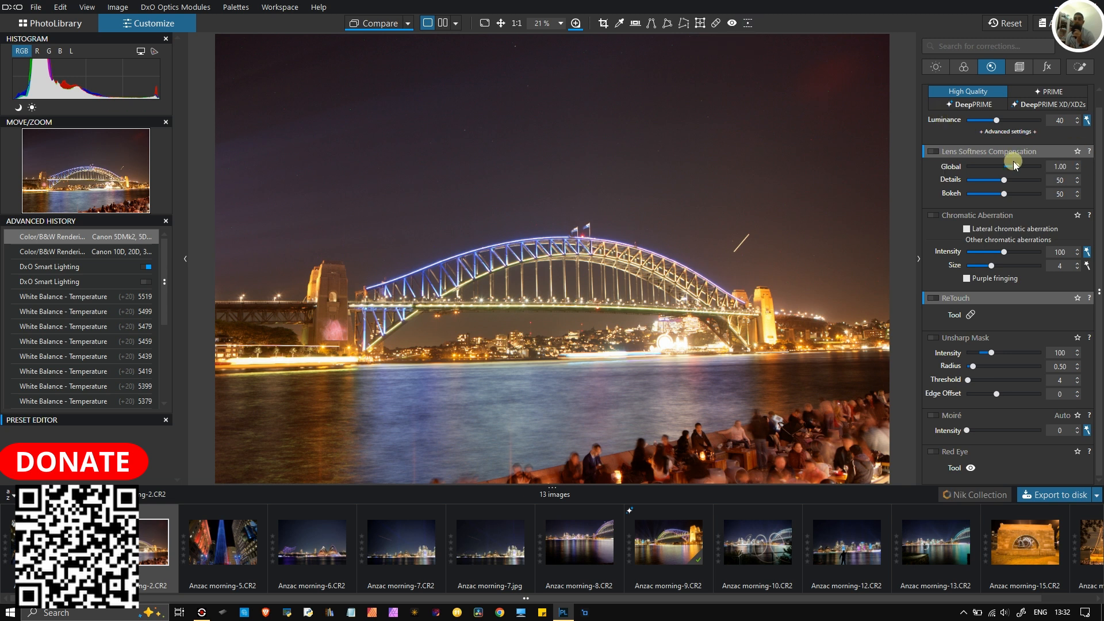
left_click(1078, 67)
scroll(957, 124, "up", 5)
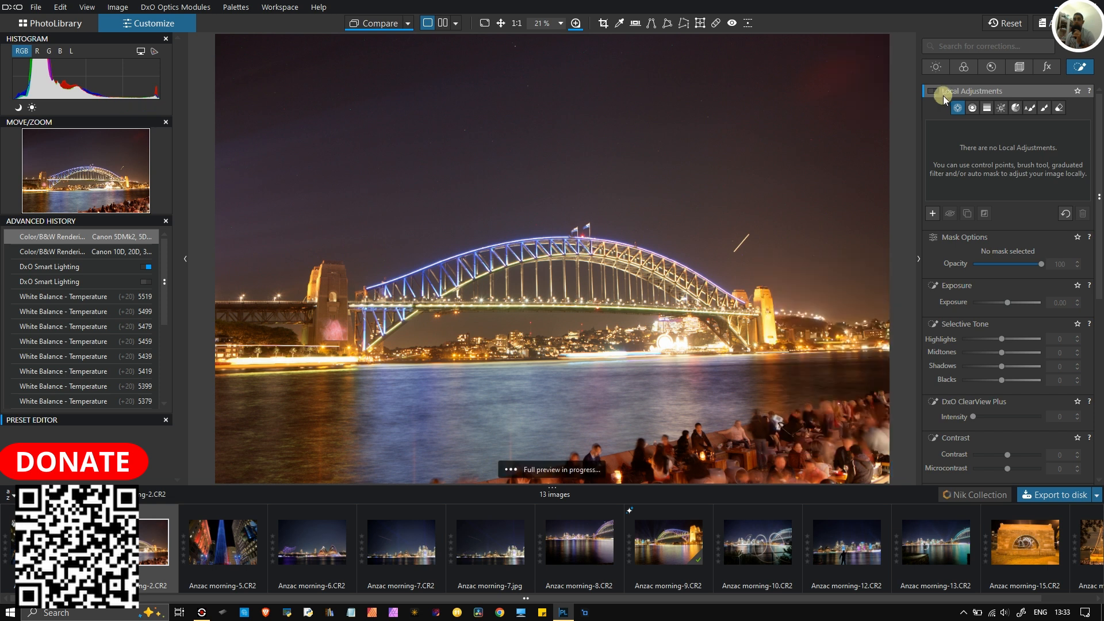
mouse_move(948, 91)
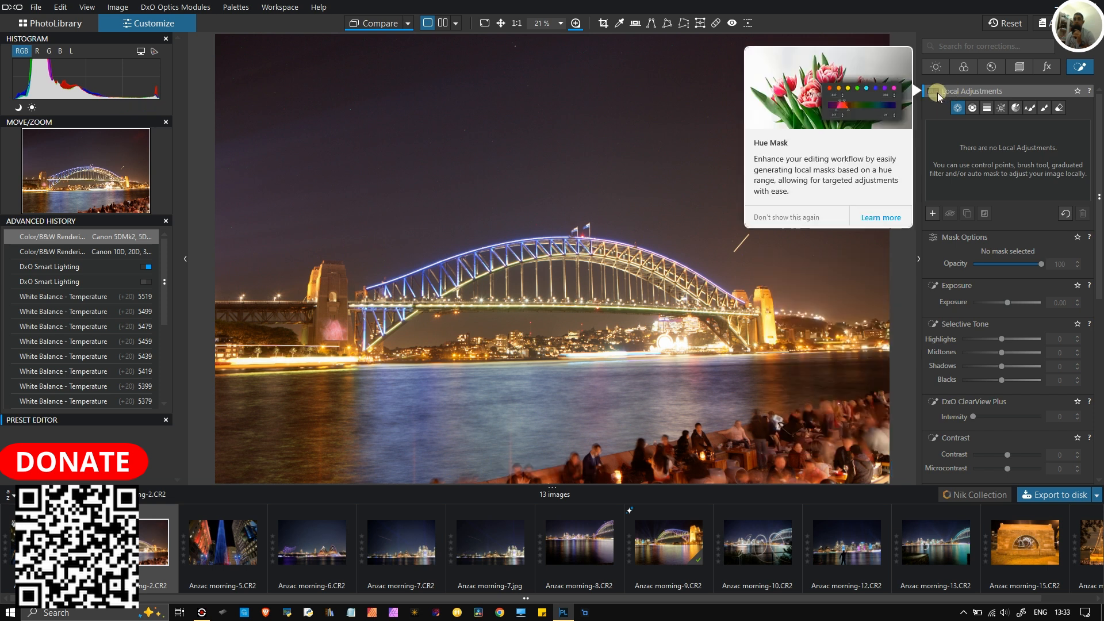
left_click(936, 92)
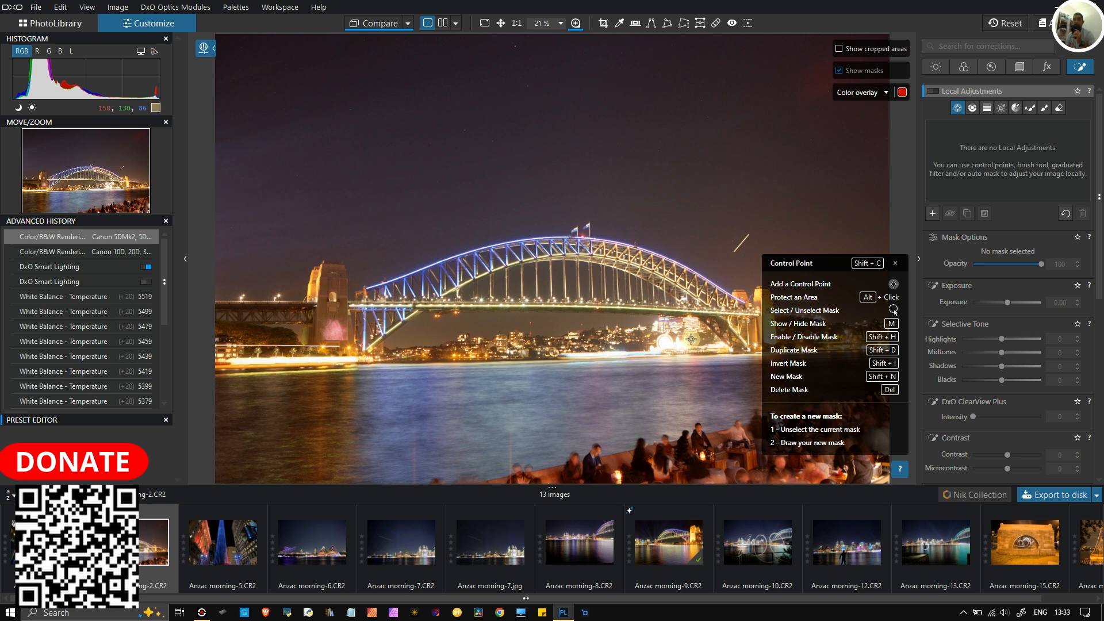
scroll(670, 359, "up", 4)
scroll(670, 359, "up", 1)
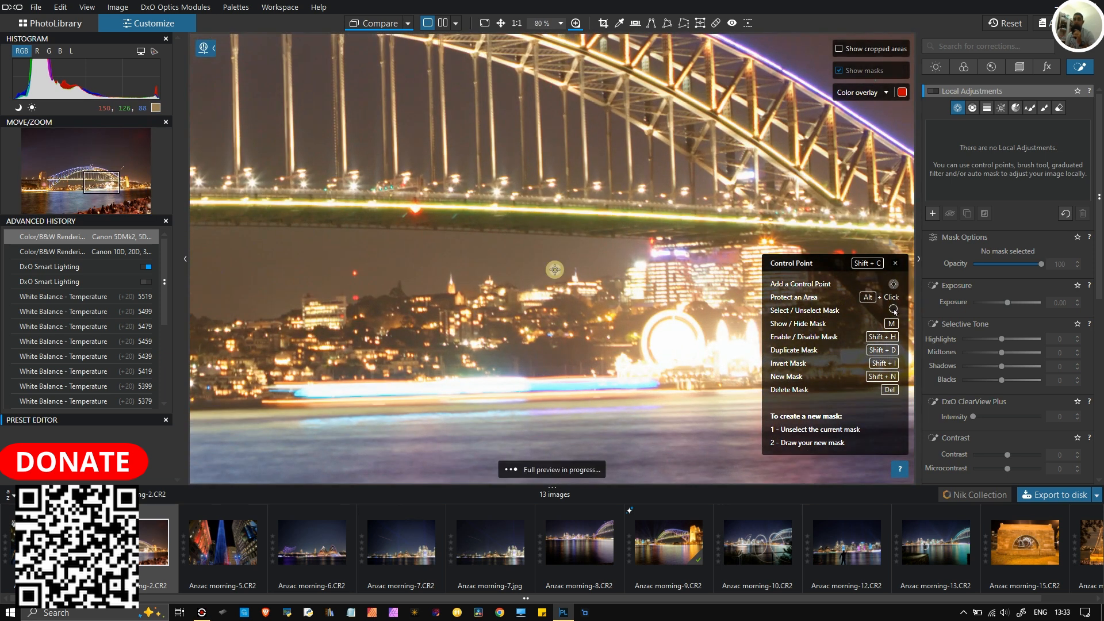
left_click(661, 347)
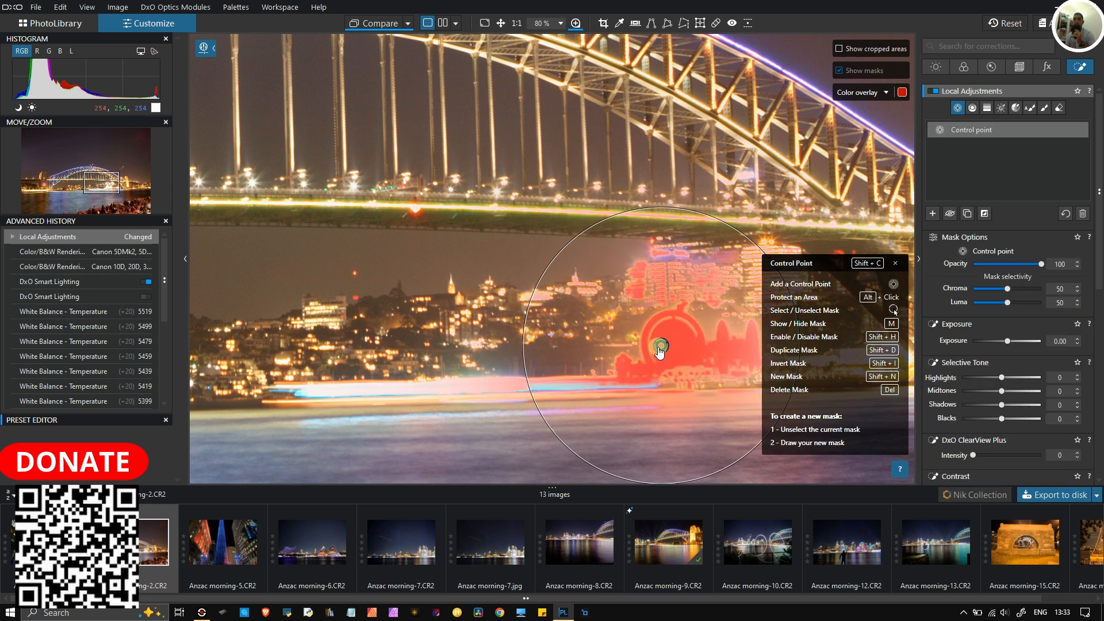
Display the mask as Black & White and move the control point slightly toward the centre of the circular light.
scroll(661, 346, "down", 3)
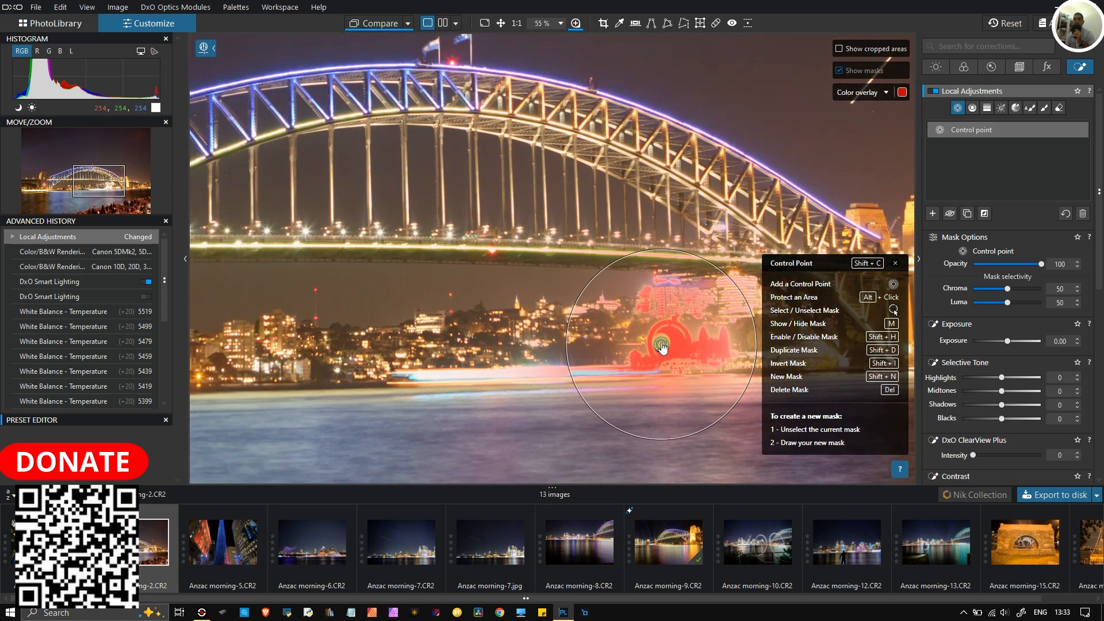
scroll(662, 347, "down", 2)
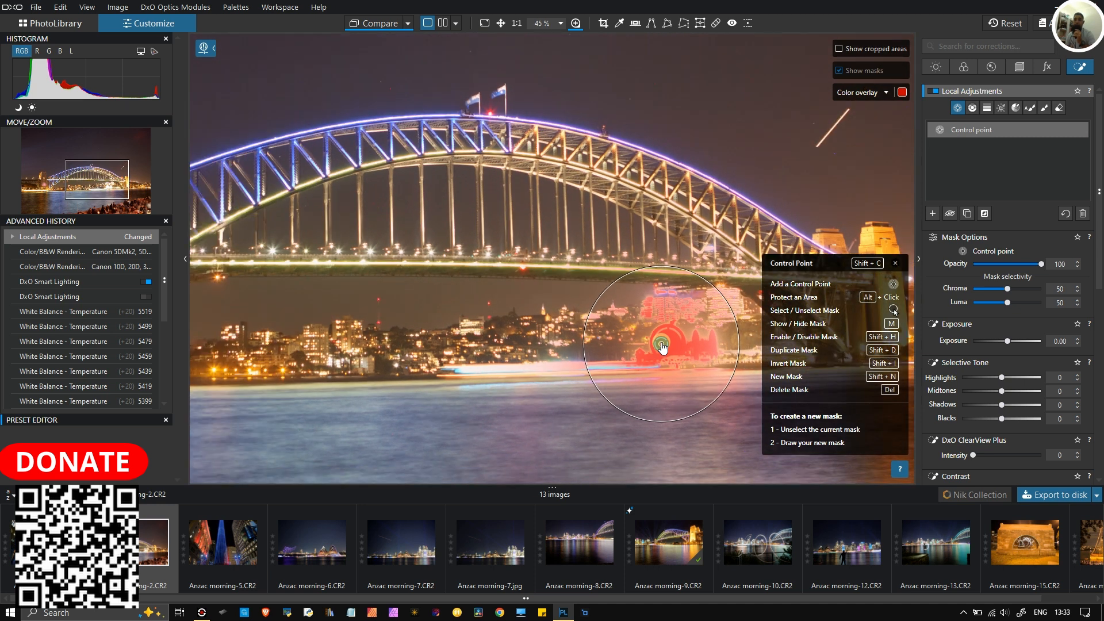
left_click(886, 94)
left_click(873, 117)
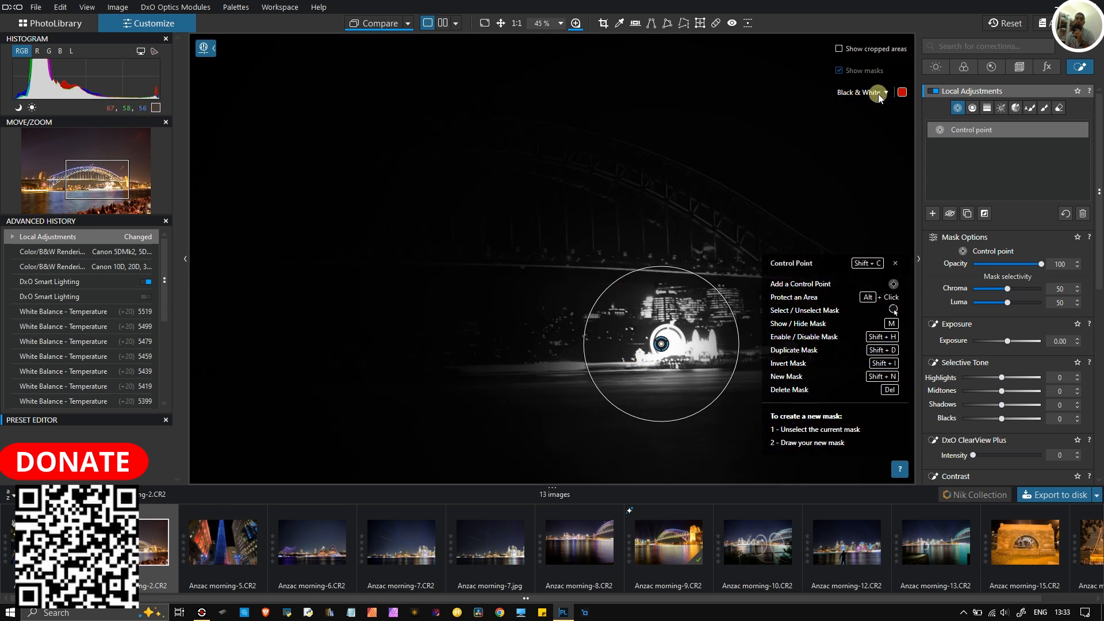
left_click(881, 93)
left_click_drag(662, 349, 666, 345)
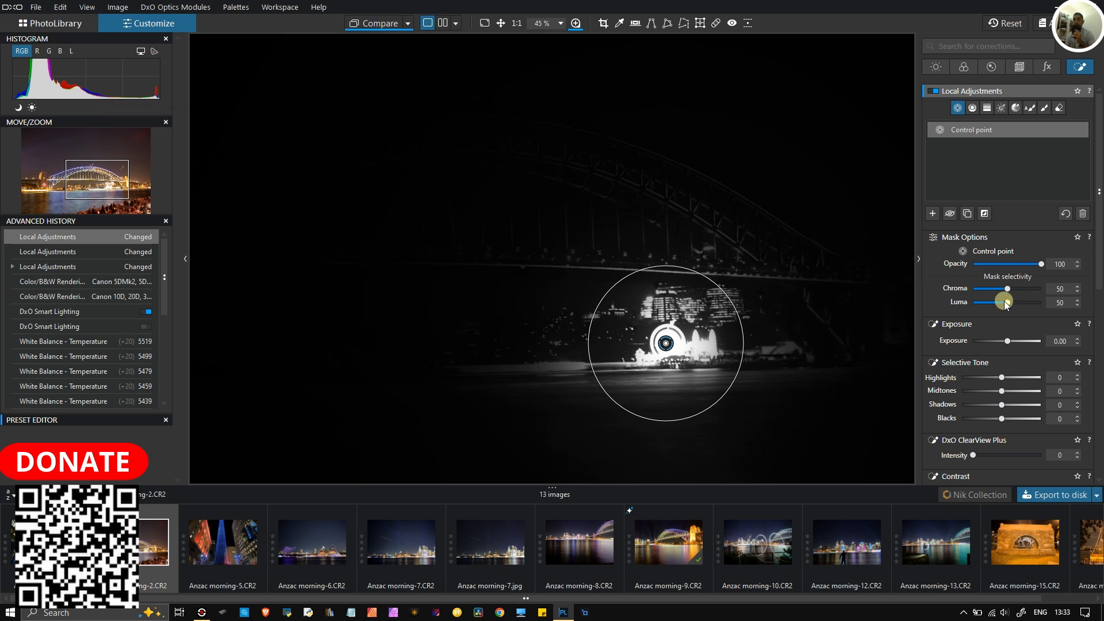
Set the control point's Luma selectivity to 68 and return the mask display to Color overlay.
left_click_drag(1005, 303, 1021, 330)
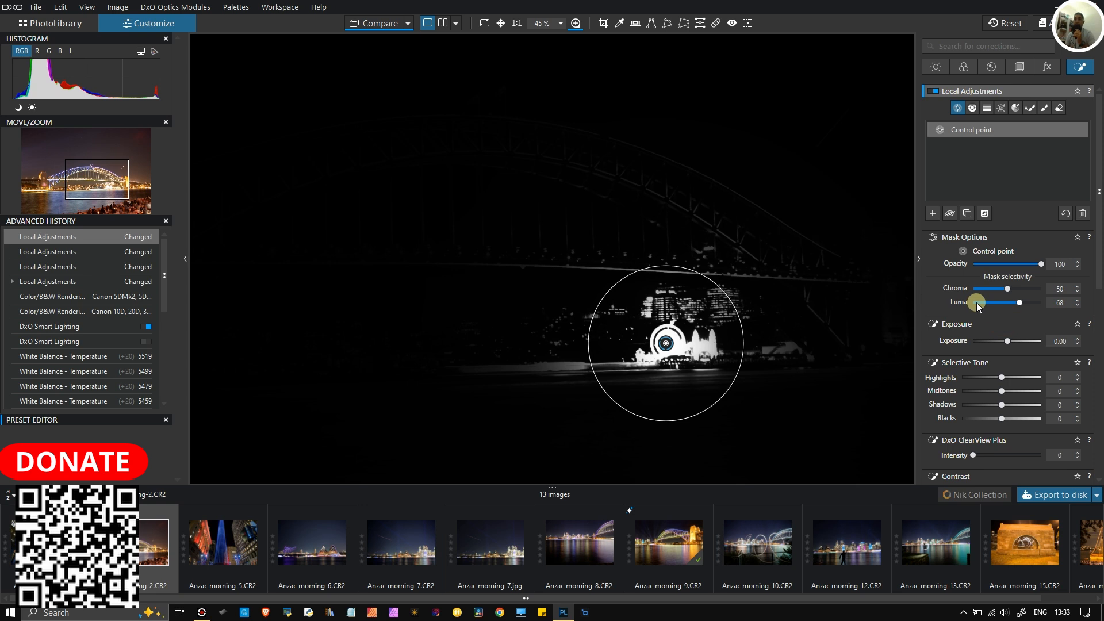
mouse_move(759, 259)
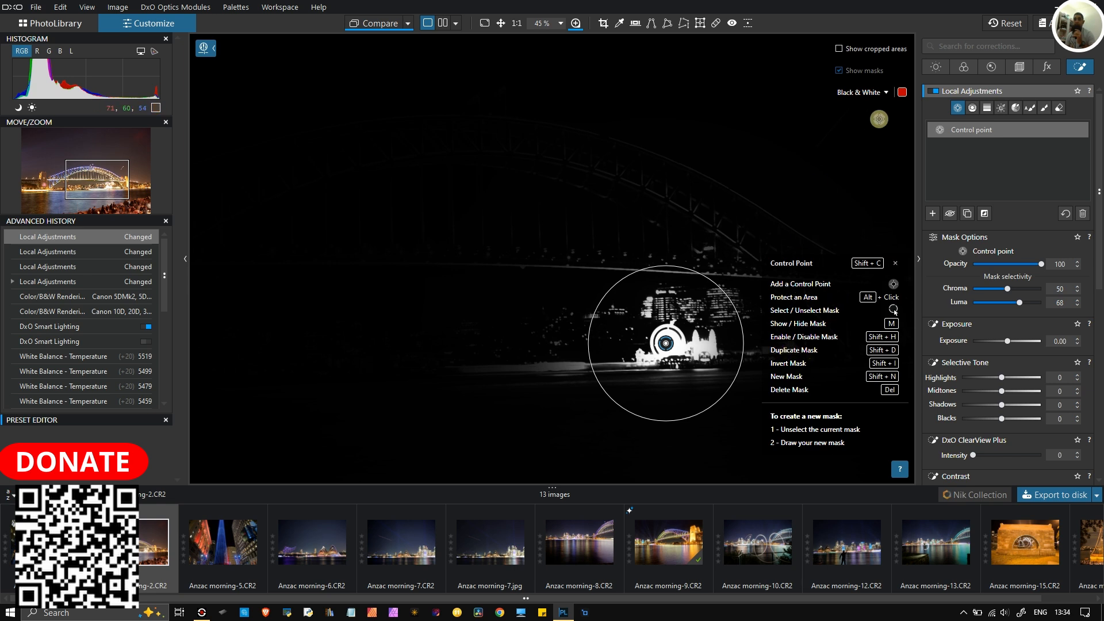
left_click(880, 92)
left_click(873, 107)
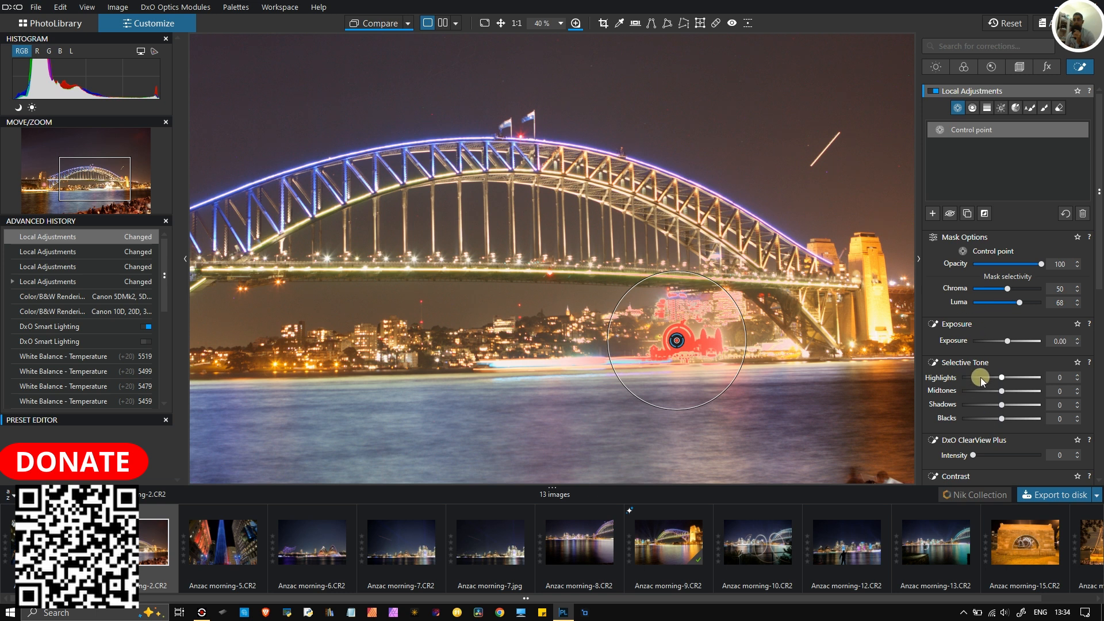
Set the control point's Highlights to -45 and its Exposure to -2.18.
left_click_drag(1000, 381, 983, 385)
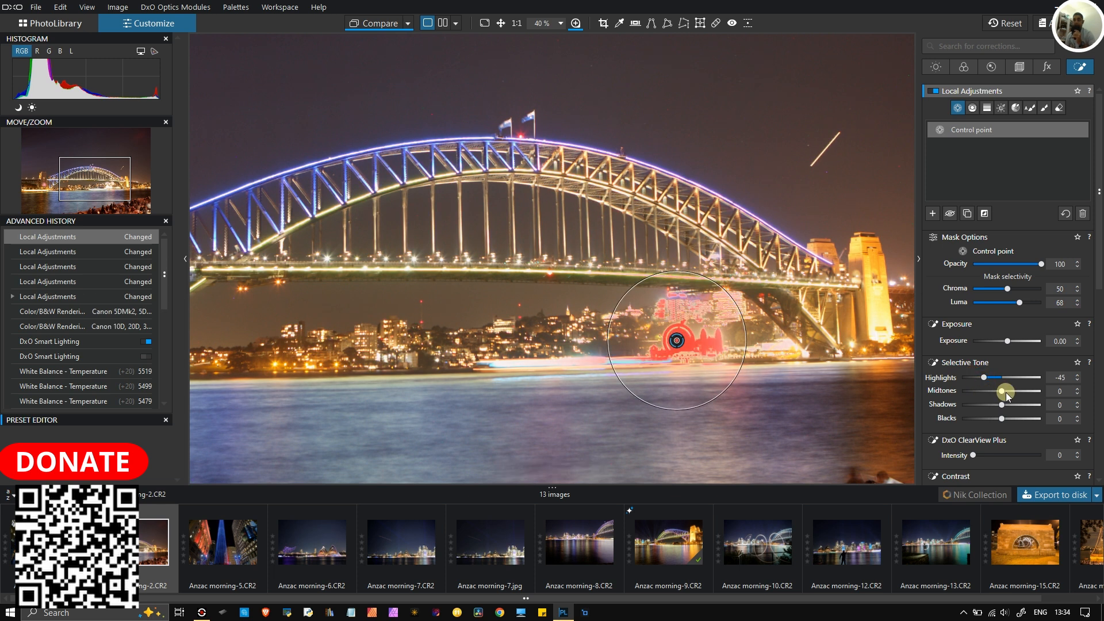
left_click_drag(1008, 343, 989, 344)
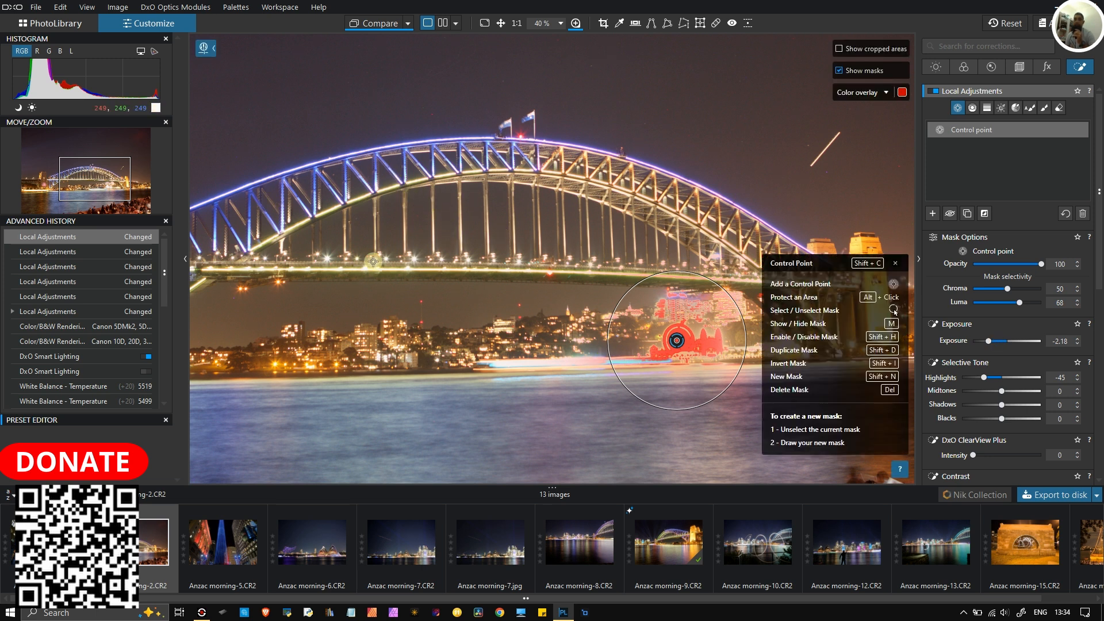
scroll(401, 246, "down", 3)
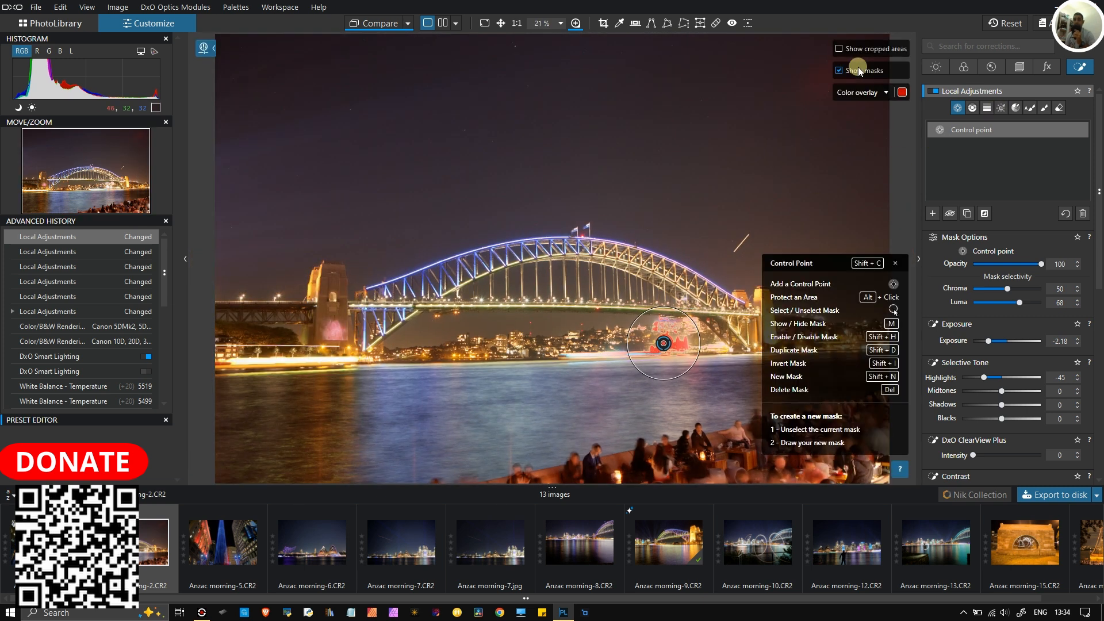
Paint an Auto mask over the whole bridge arch from one end to the other.
mouse_move(1004, 113)
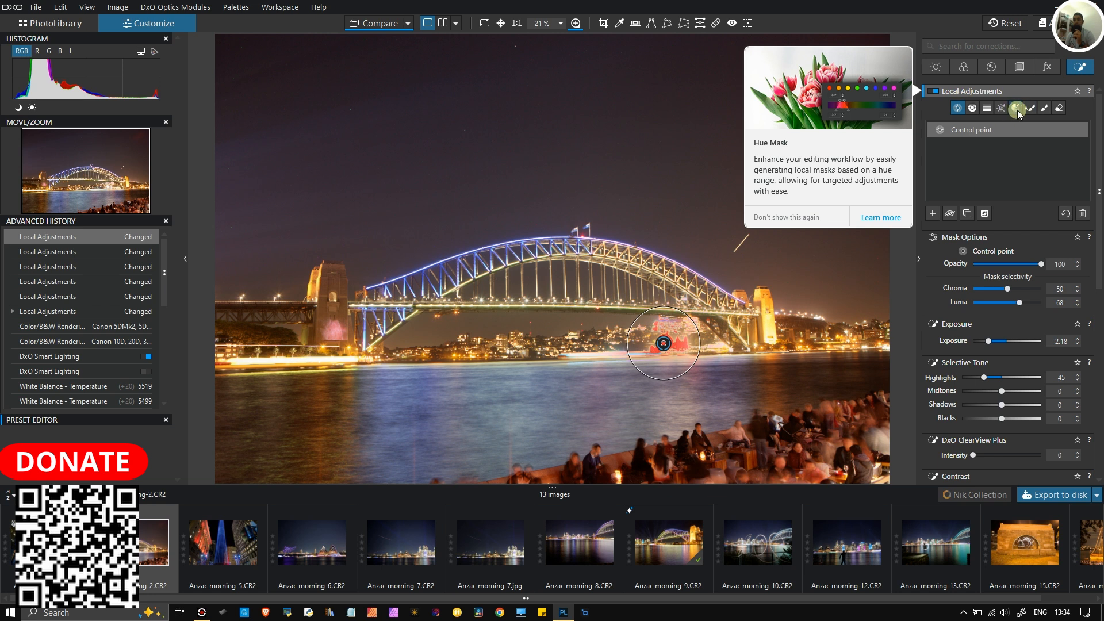
left_click(1030, 109)
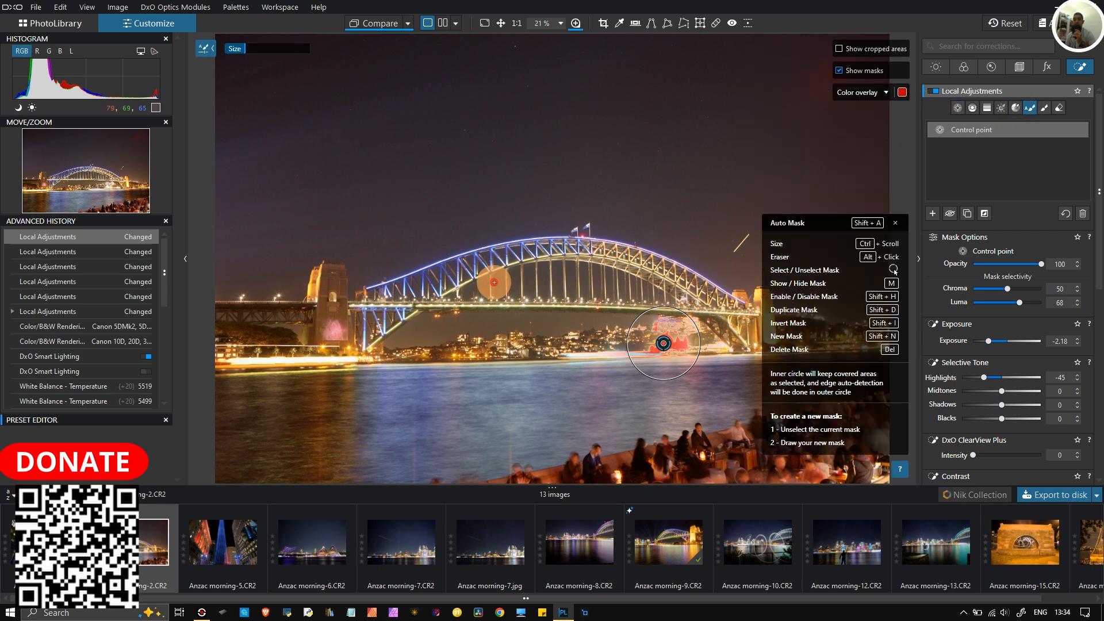
left_click(363, 339)
mouse_move(362, 339)
left_mouse_down()
mouse_move(389, 297)
mouse_move(602, 246)
mouse_move(722, 302)
mouse_move(748, 337)
mouse_move(688, 281)
mouse_move(595, 249)
mouse_move(447, 269)
mouse_move(372, 309)
mouse_move(363, 330)
mouse_move(441, 297)
mouse_move(483, 294)
mouse_move(700, 305)
mouse_move(581, 278)
mouse_move(511, 278)
mouse_move(515, 292)
left_mouse_up()
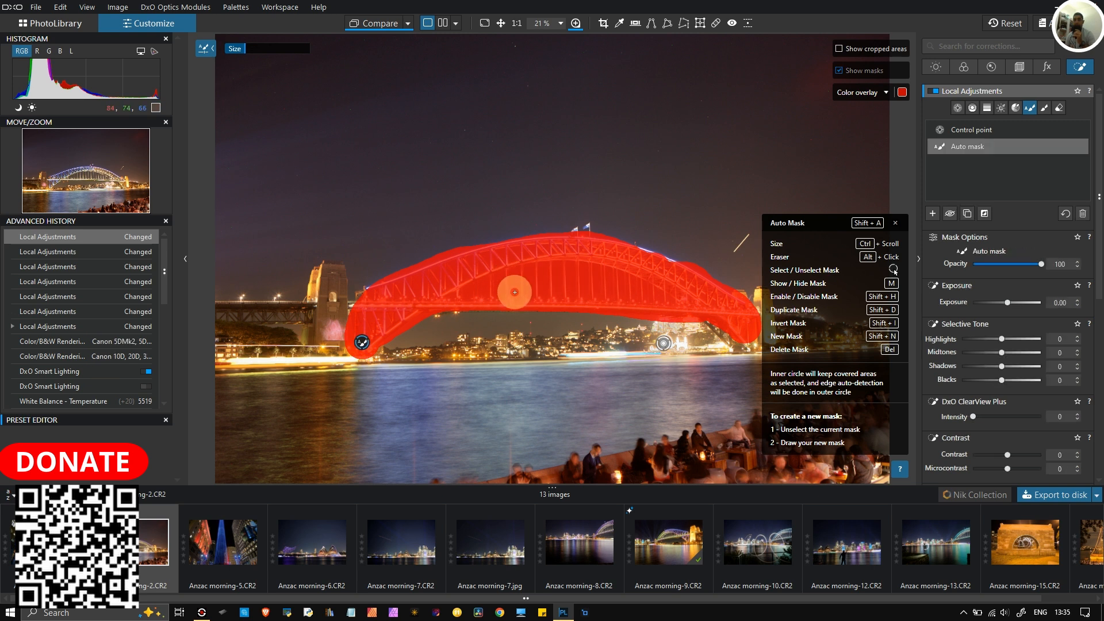
left_click(361, 345)
left_click(362, 345)
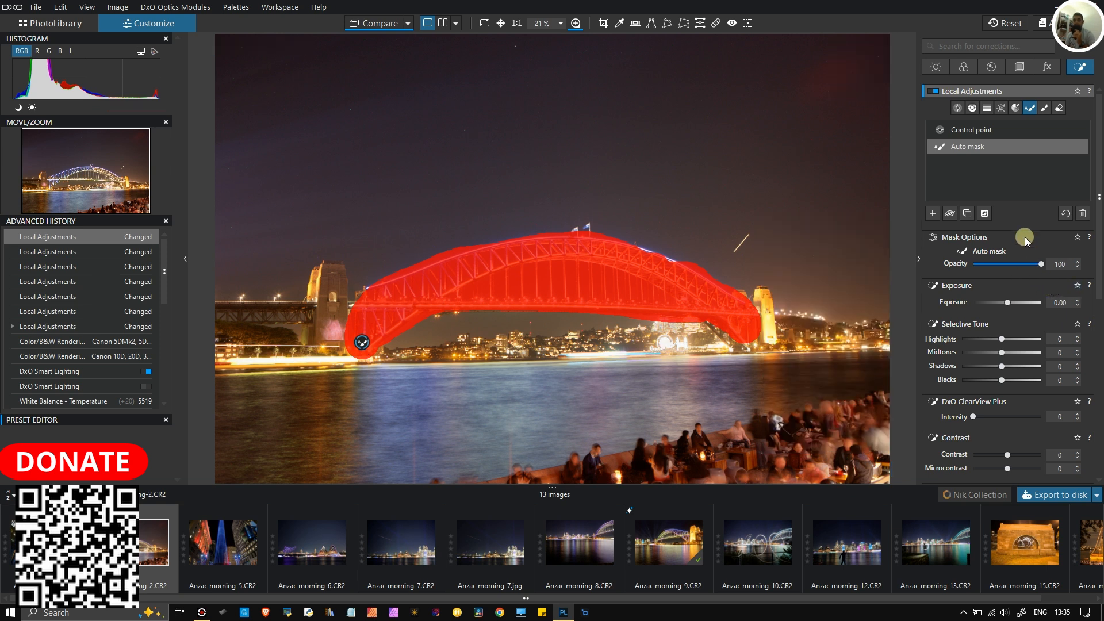
Inspect the bridge's Auto mask in Black & White and switch its display back to Color overlay.
left_click(966, 151)
left_click(863, 92)
left_click(865, 118)
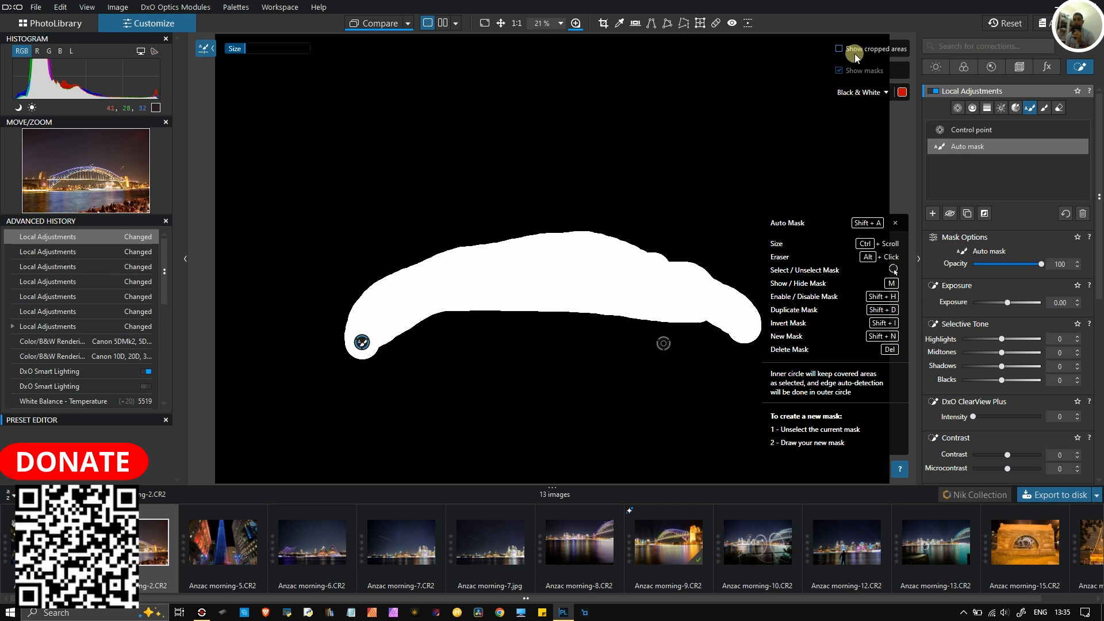
left_click(879, 95)
left_click(872, 108)
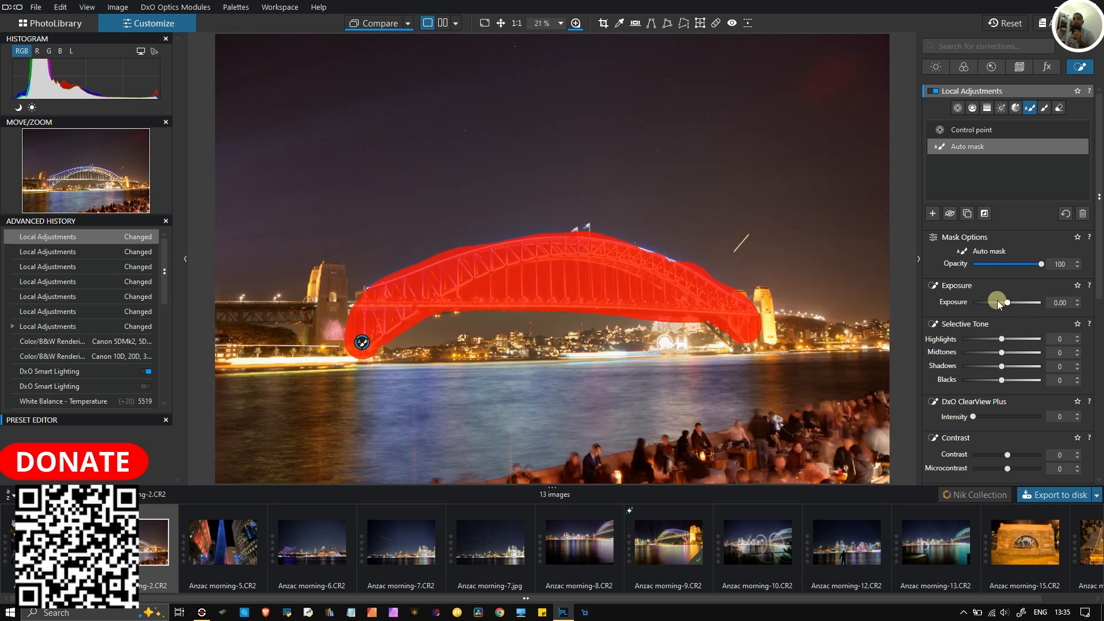
Set the bridge mask's Exposure to 0.30, Microcontrast to 55, White Balance Temperature to 7327 and Contrast to 38.
left_click_drag(1008, 305, 1011, 308)
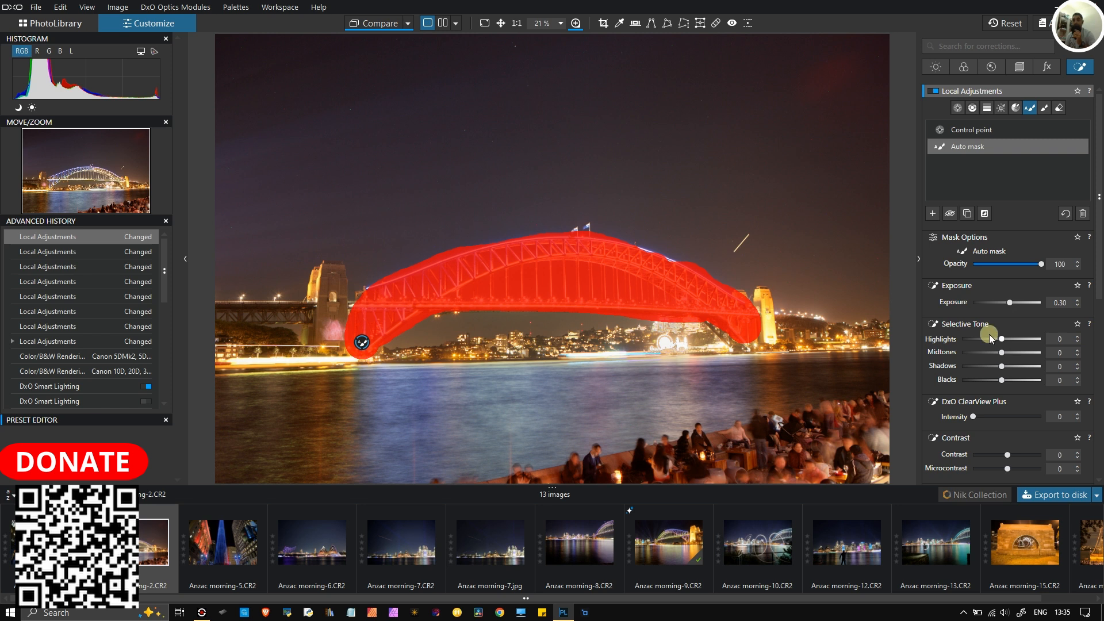
scroll(989, 335, "down", 2)
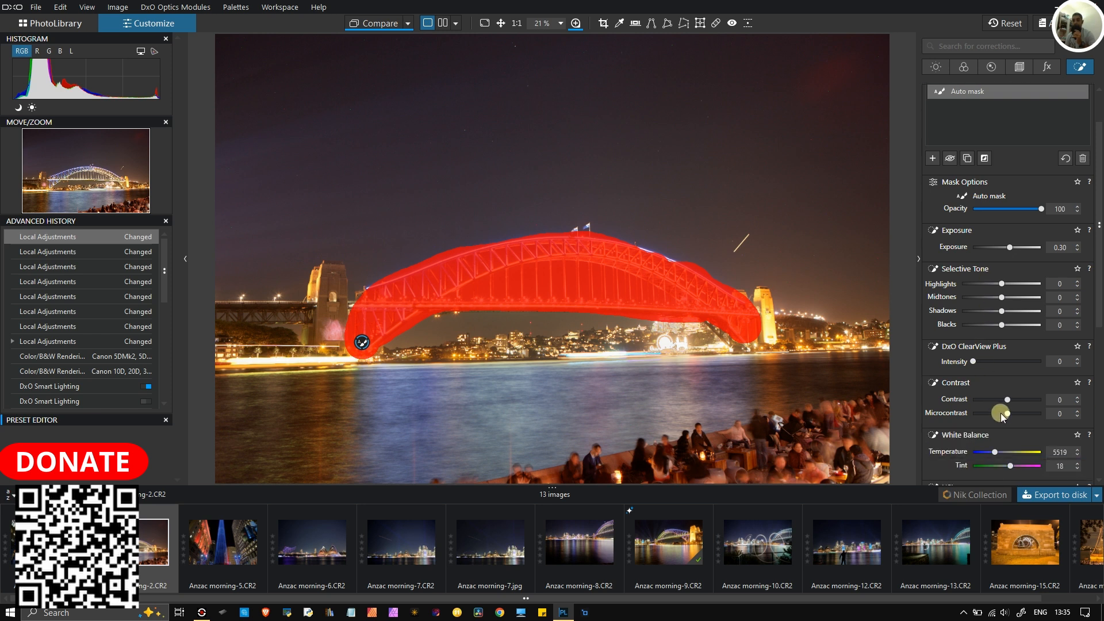
left_click_drag(1008, 418, 1000, 455)
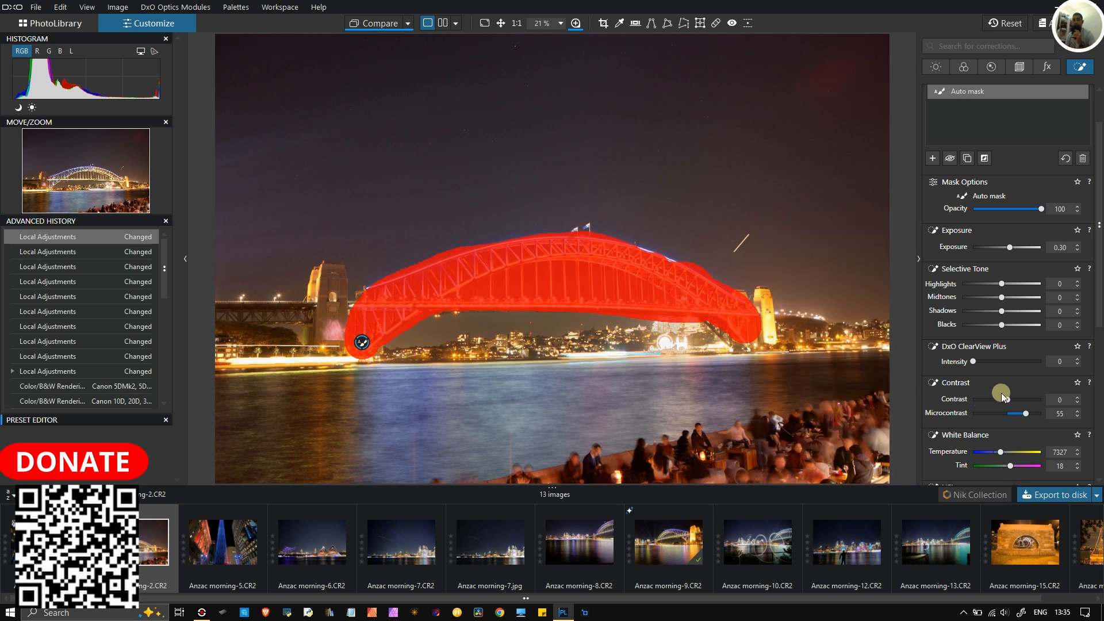
left_click_drag(1008, 401, 1019, 406)
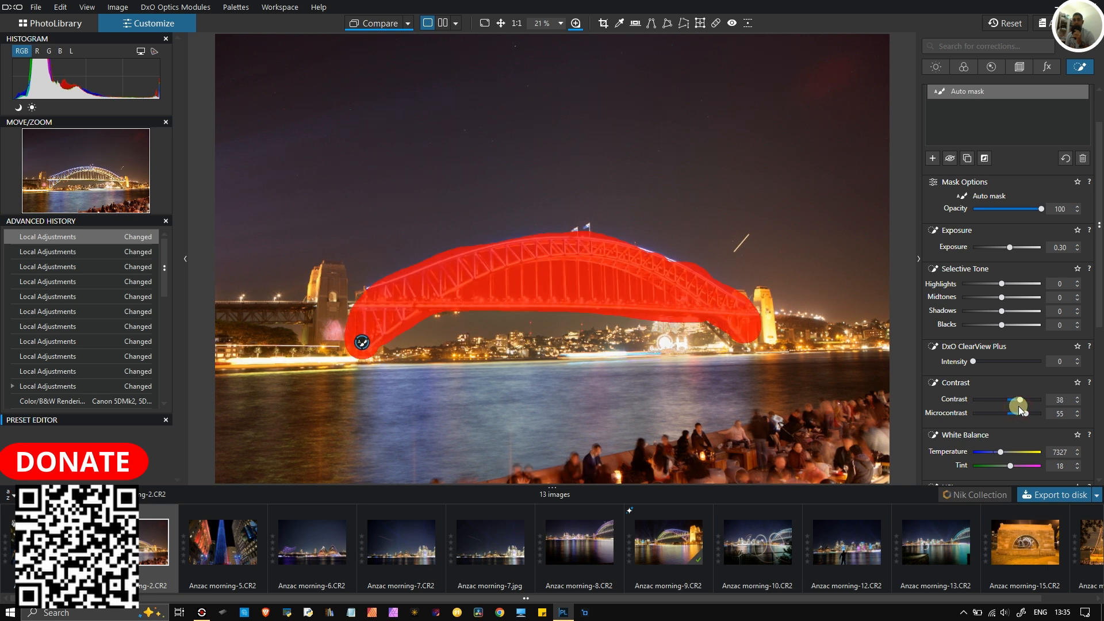
Set the bridge mask's HSL Saturation to 21.
scroll(1029, 381, "down", 2)
scroll(1027, 381, "down", 7)
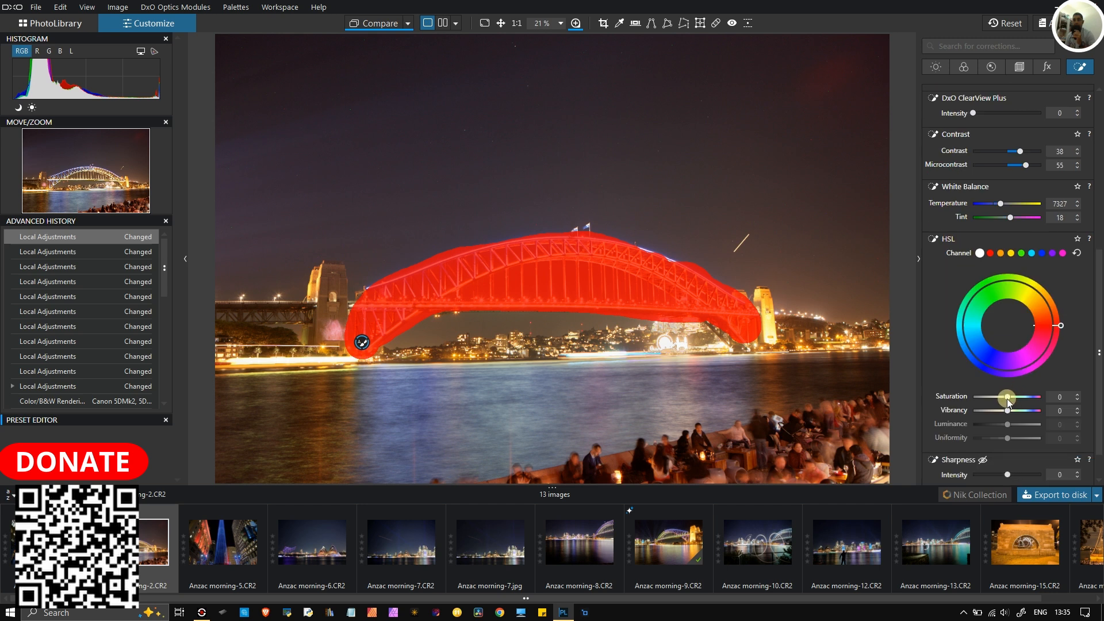
left_click_drag(1007, 401, 1015, 407)
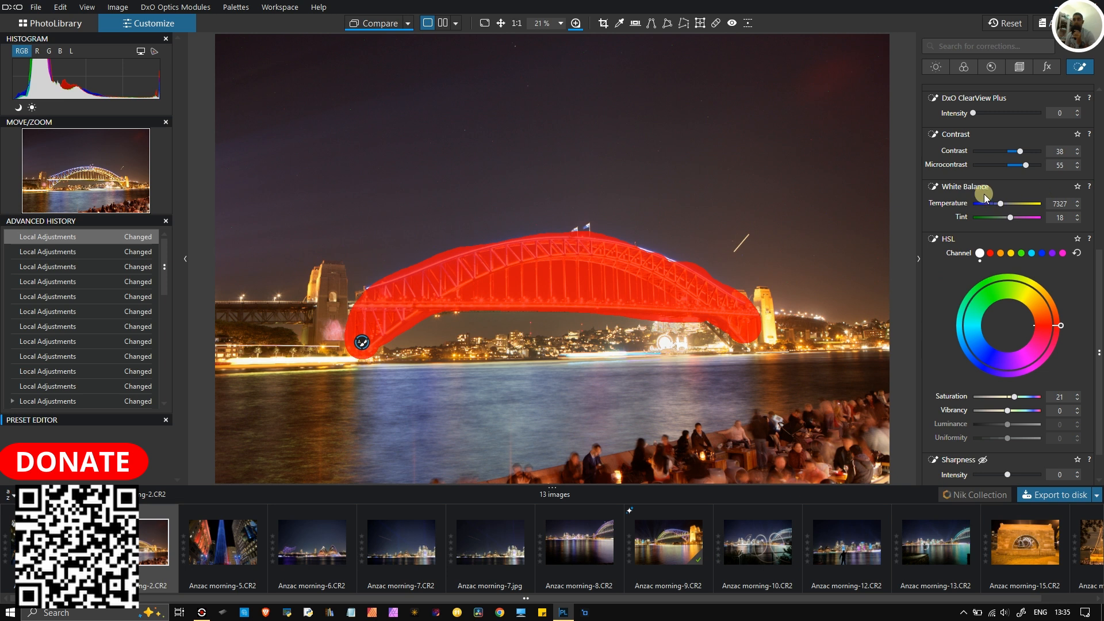
scroll(985, 197, "up", 4)
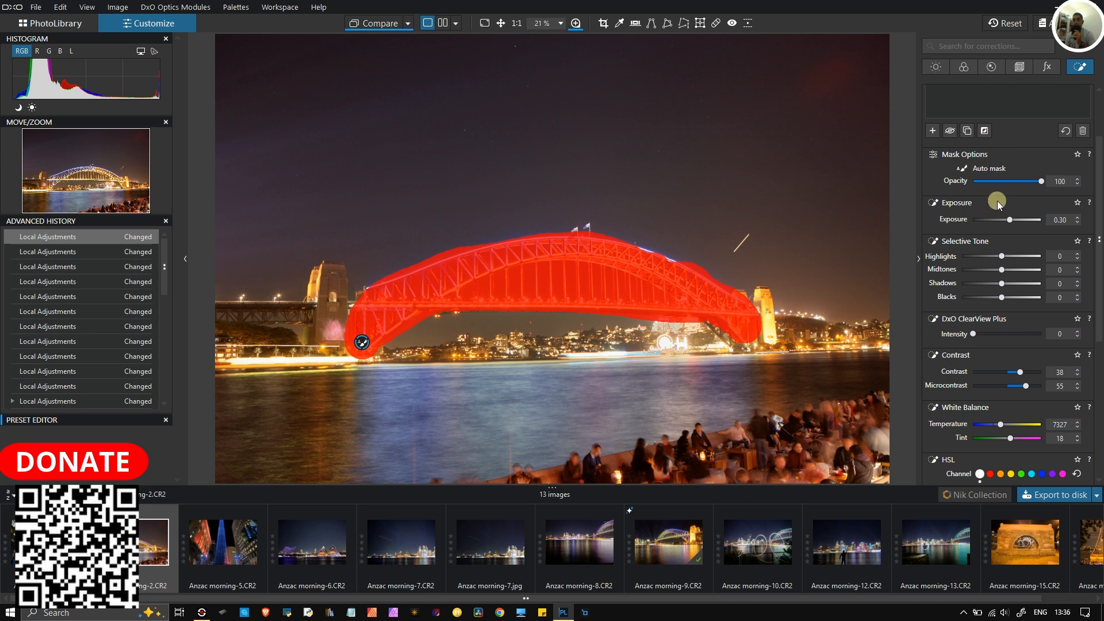
scroll(997, 201, "up", 3)
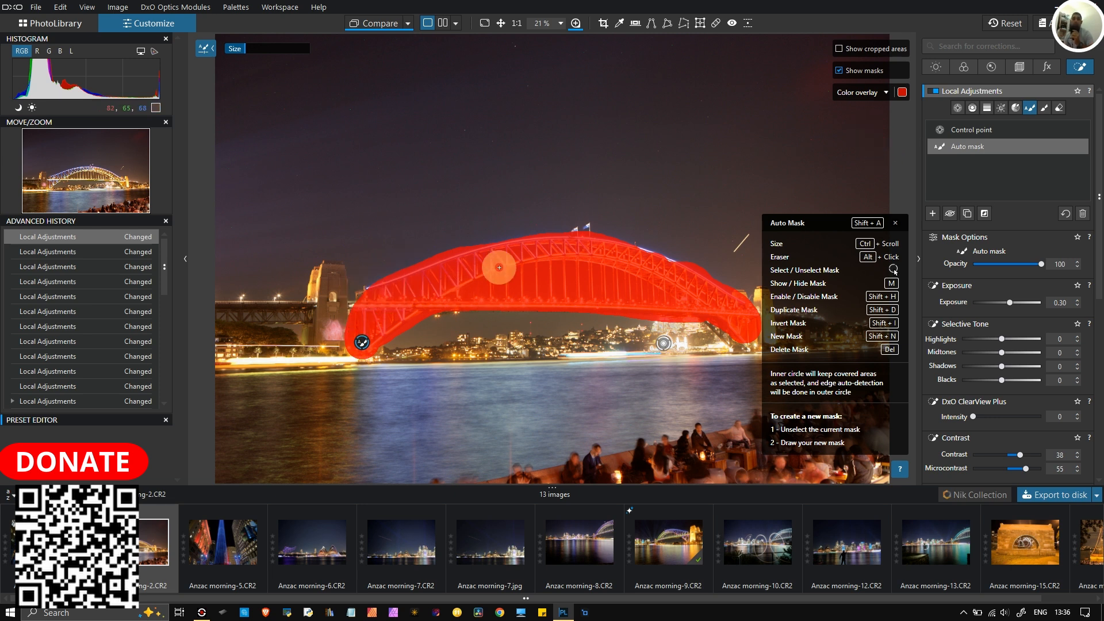
Open the geometry corrections and compare the photo with the masks hidden and shown.
left_click(895, 223)
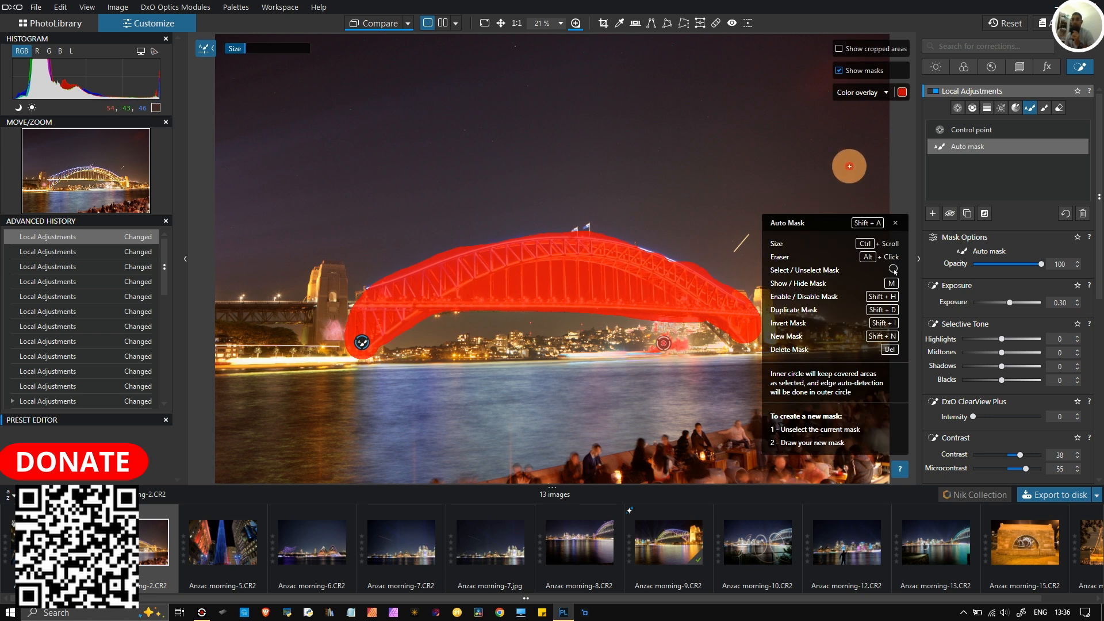
left_click(1019, 67)
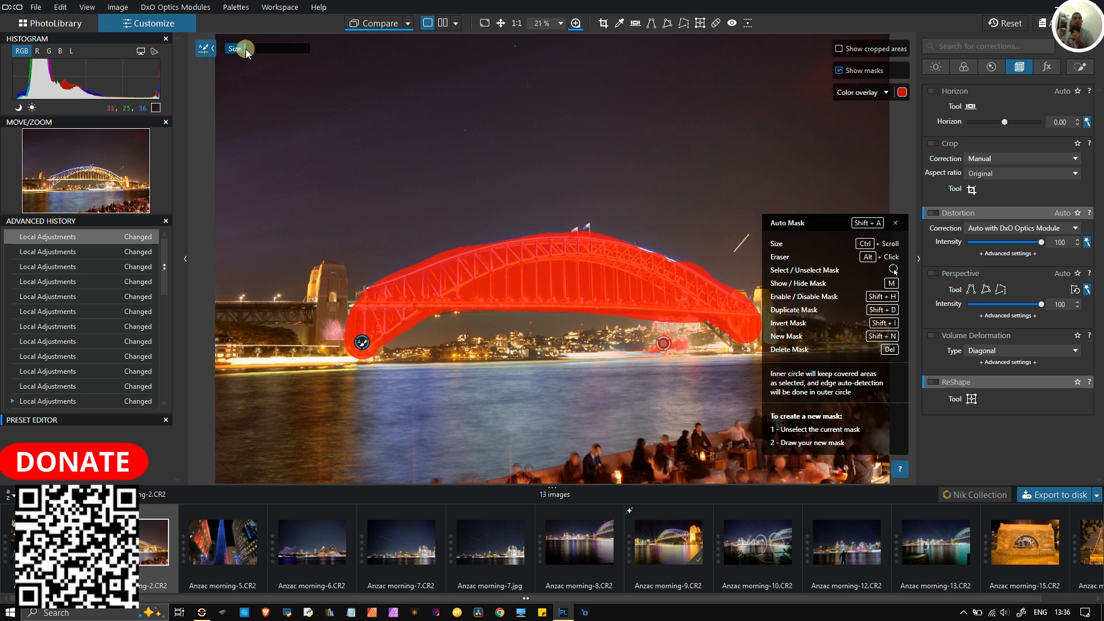
left_click_drag(260, 56, 234, 59)
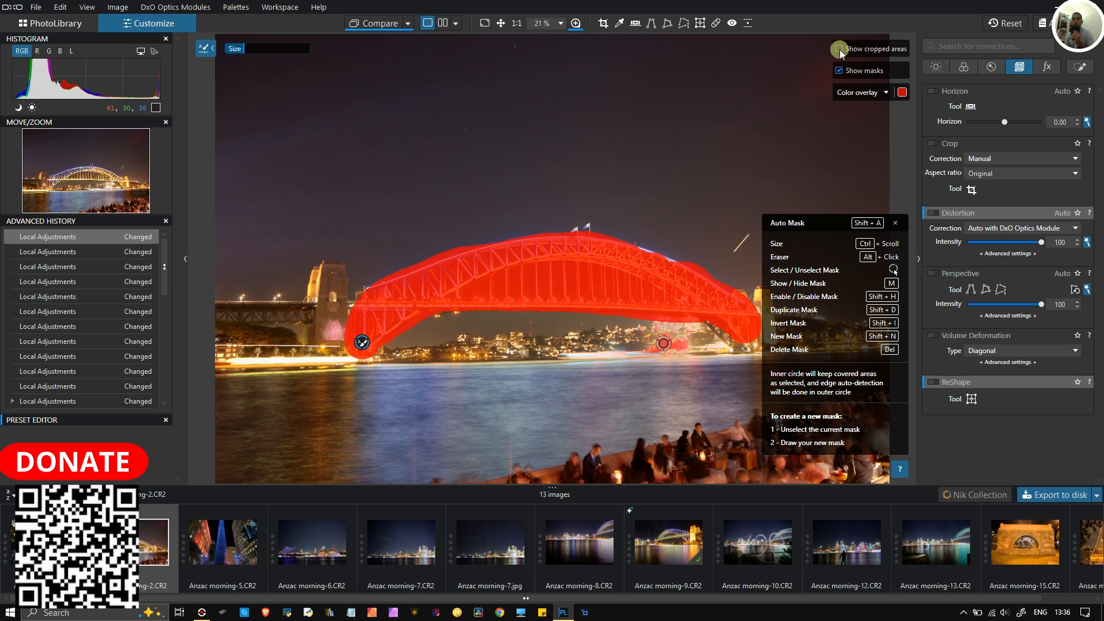
left_click(839, 70)
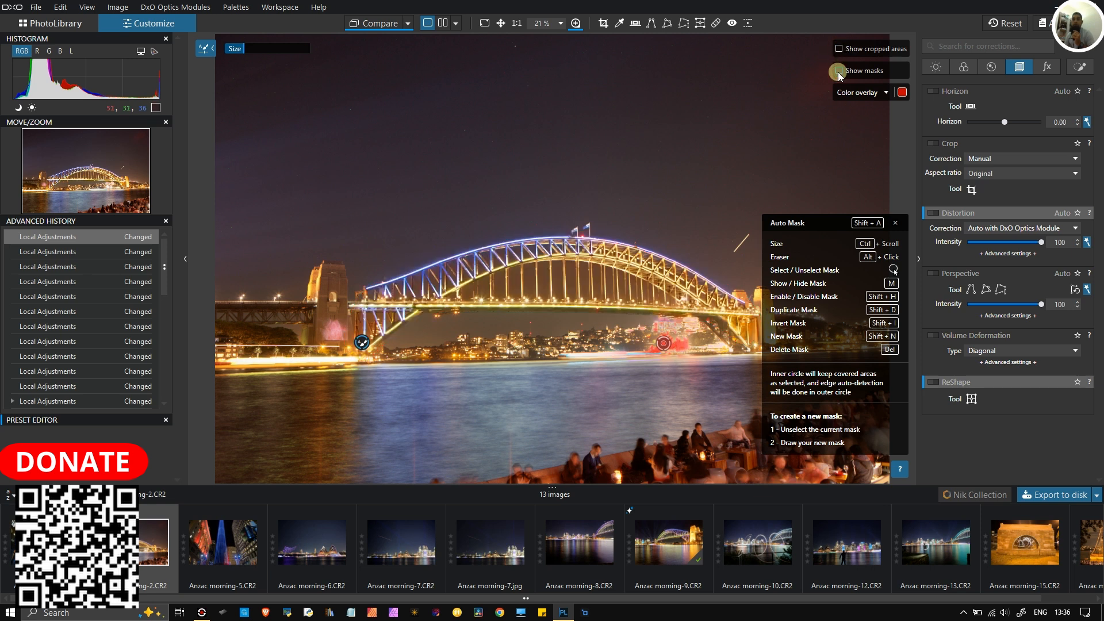
left_click(839, 74)
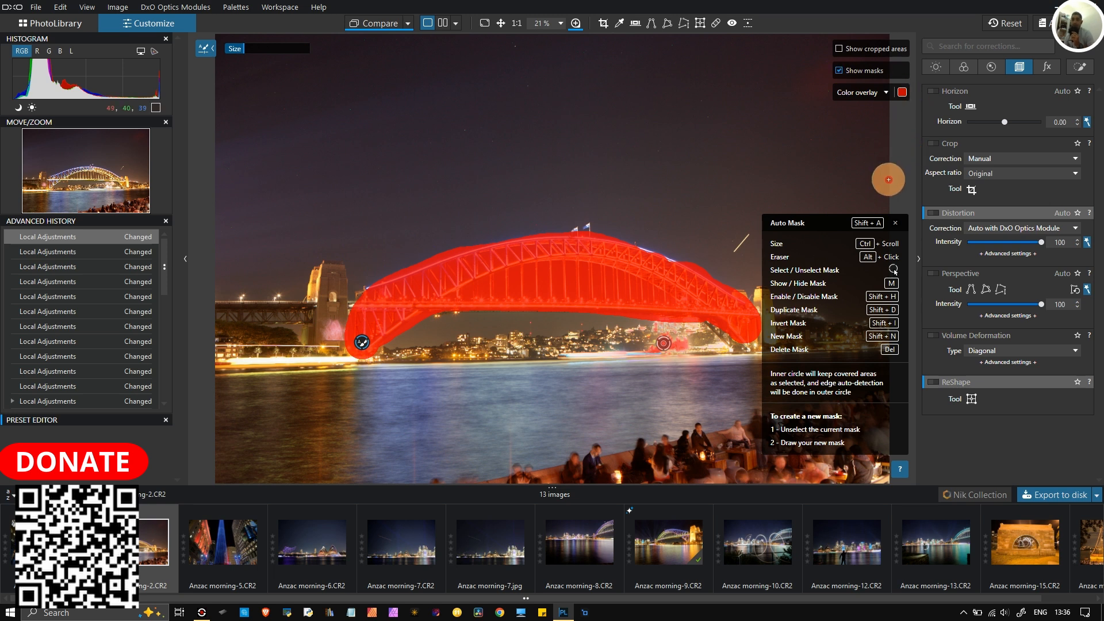
Add a graduated filter local adjustment over the night sky, fading down to the top of the bridge arch.
left_click(1081, 69)
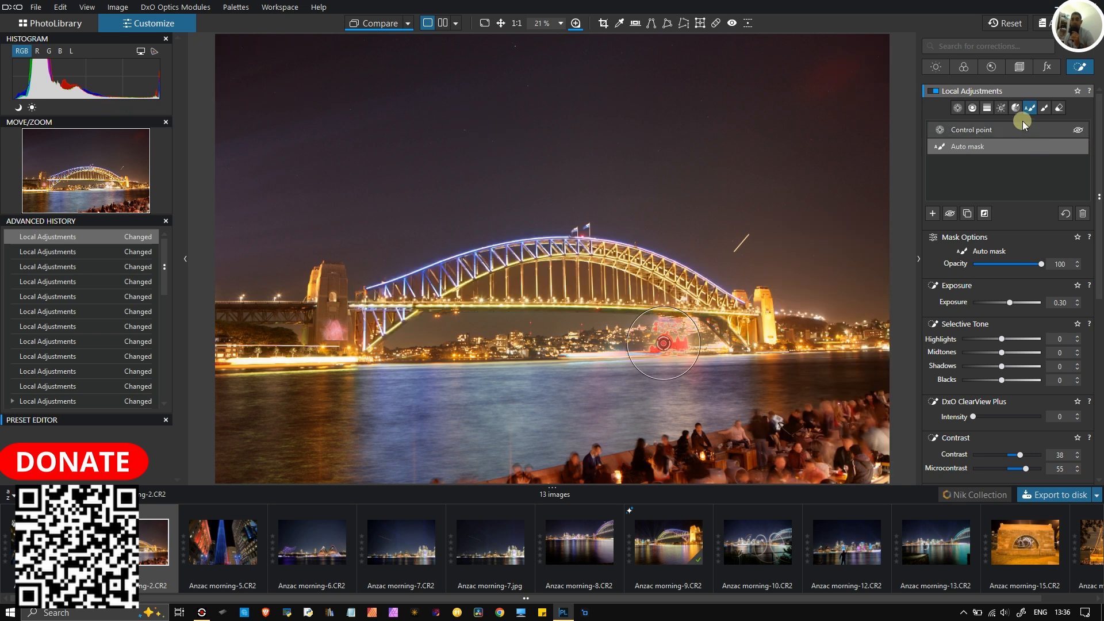
left_click(988, 109)
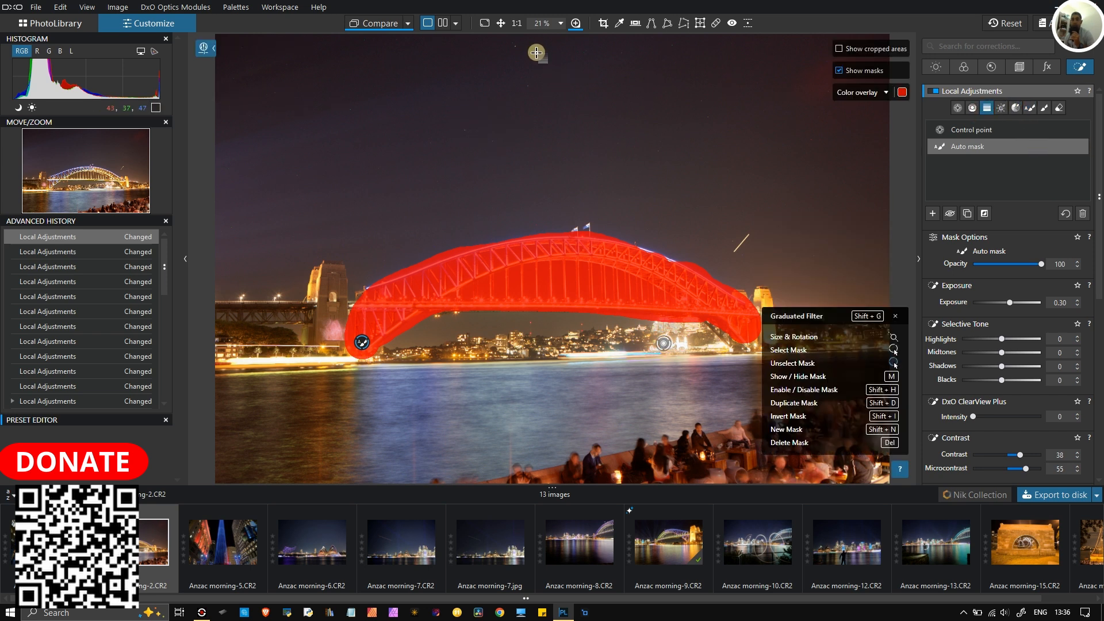
left_click_drag(524, 82, 545, 250)
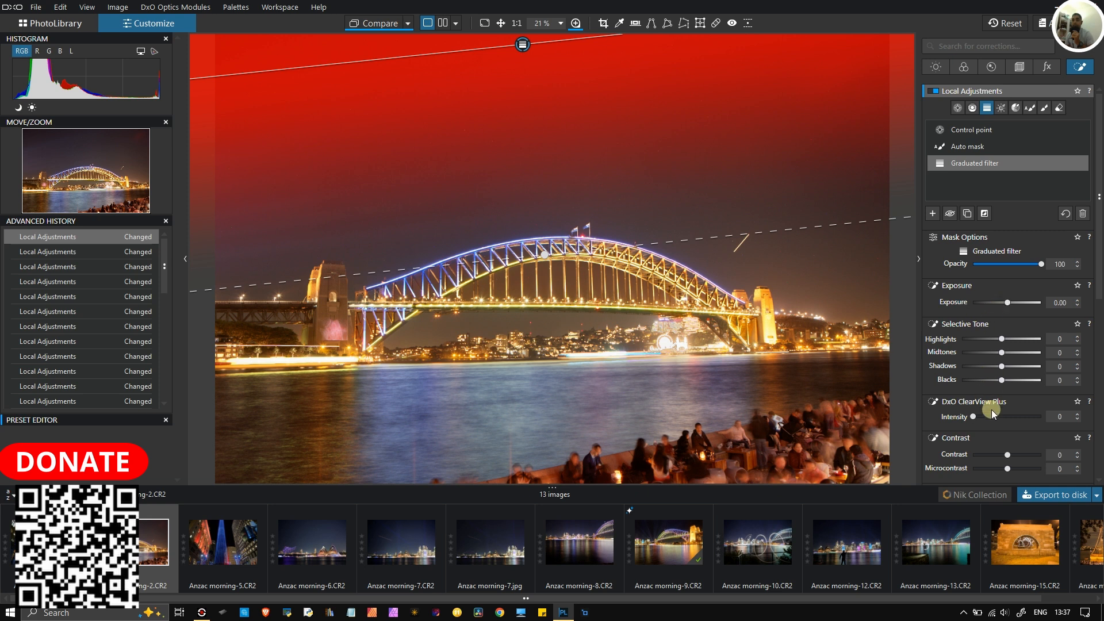
Hide the mask overlay and set the sky filter's ClearView Plus intensity to 25, Highlights to 39 and Shadows to -36.
left_click_drag(979, 420, 988, 414)
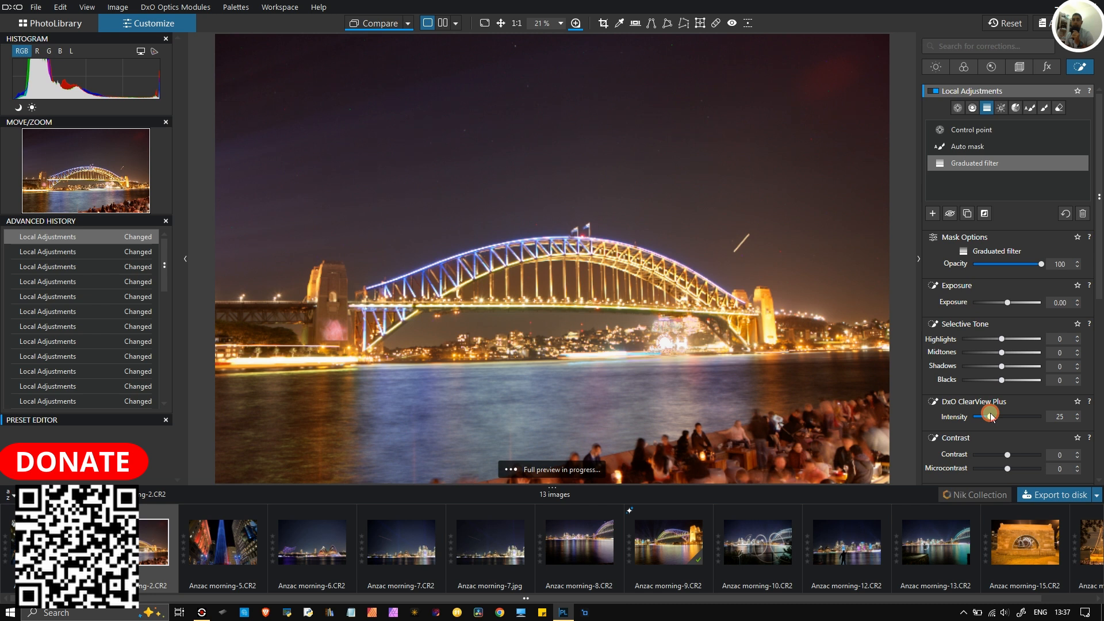
mouse_move(895, 155)
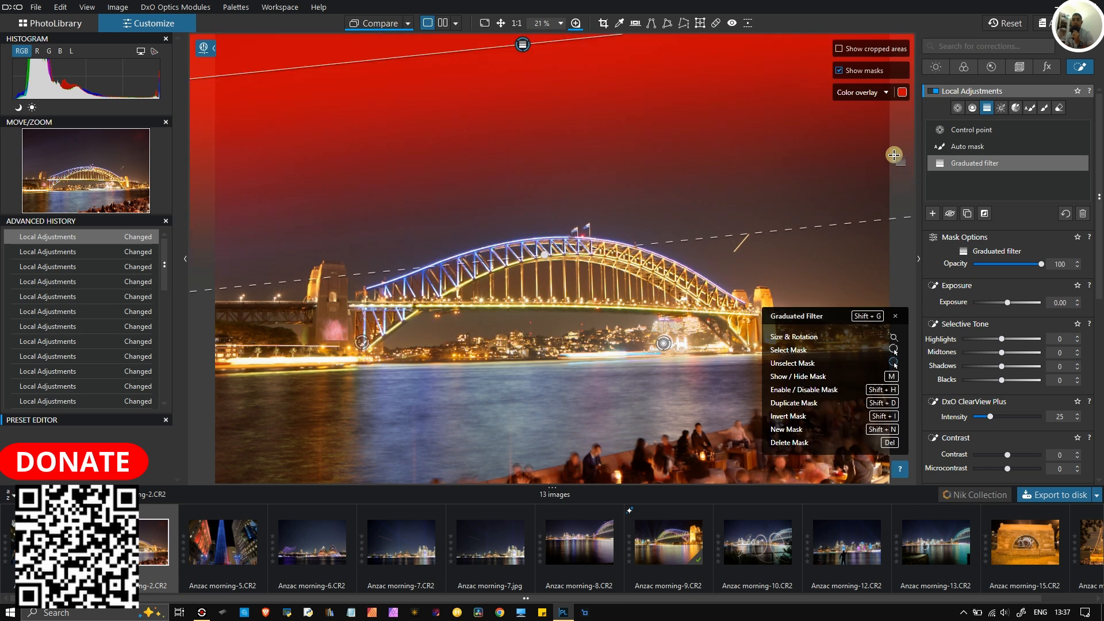
left_click(837, 72)
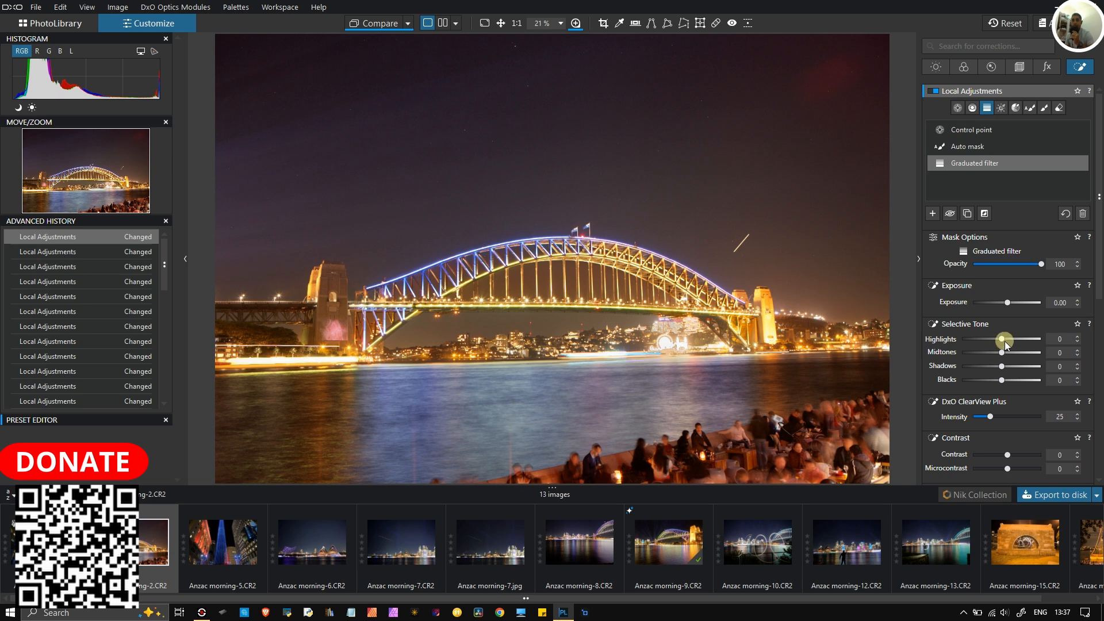
left_click_drag(1007, 343, 986, 376)
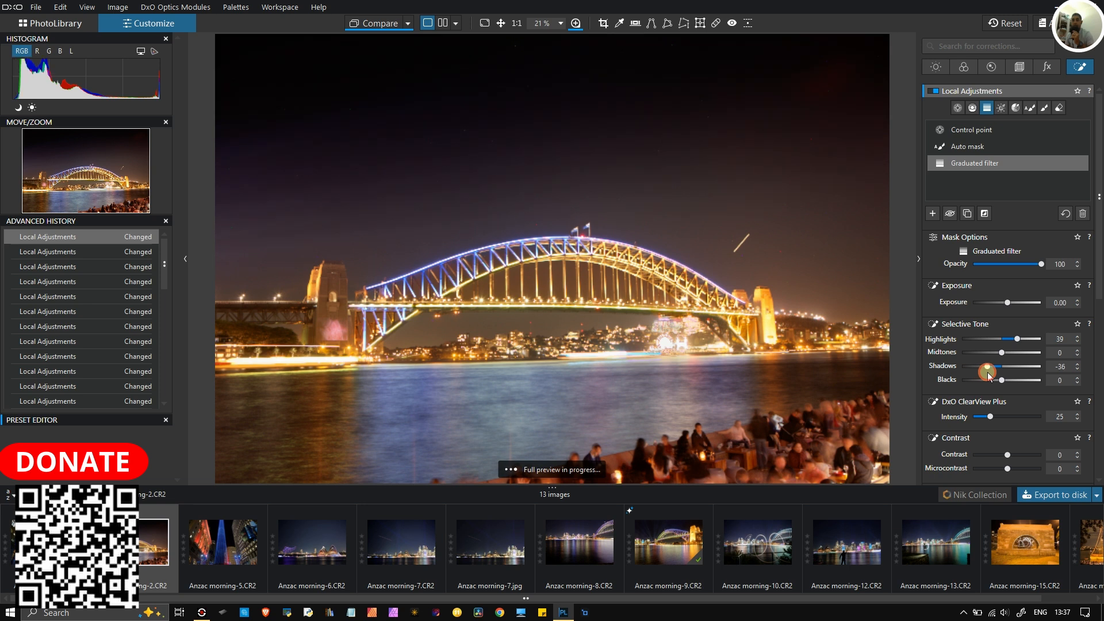
Extend the graduated filter's fade down to the bridge deck, and set its ClearView Plus intensity to 49 and Microcontrast to 55.
mouse_move(672, 271)
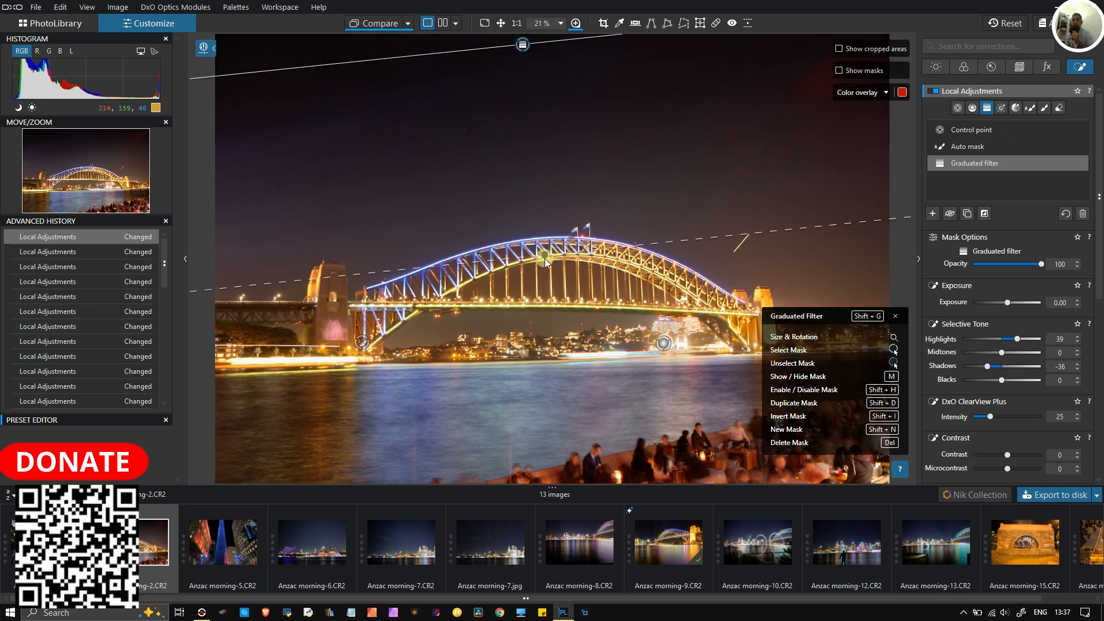
left_click_drag(544, 256, 552, 301)
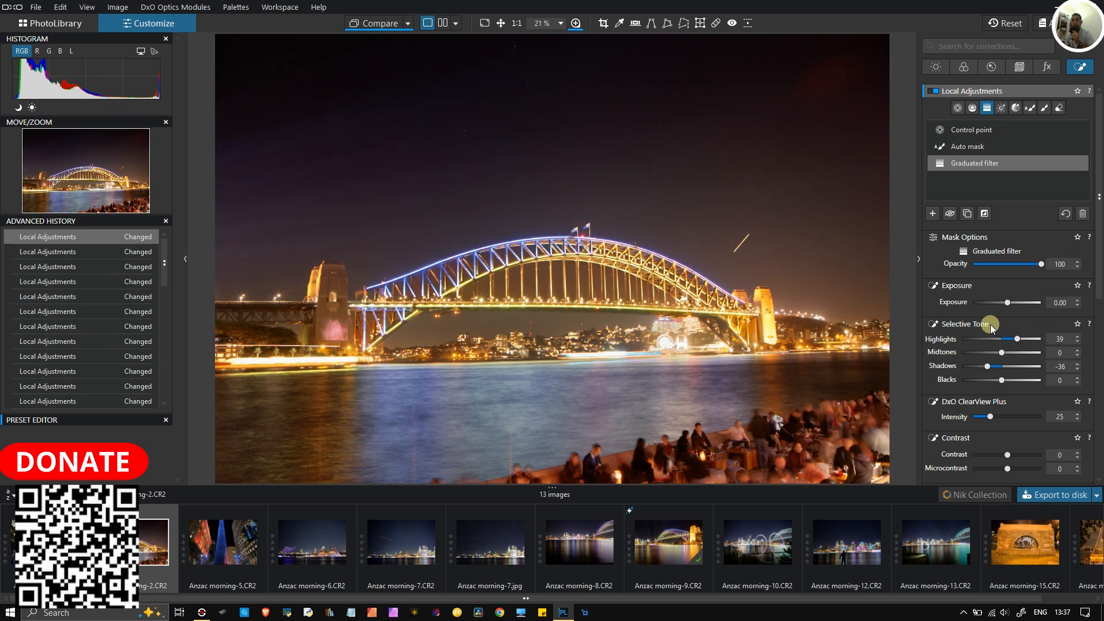
mouse_move(523, 92)
left_click_drag(990, 417, 1007, 424)
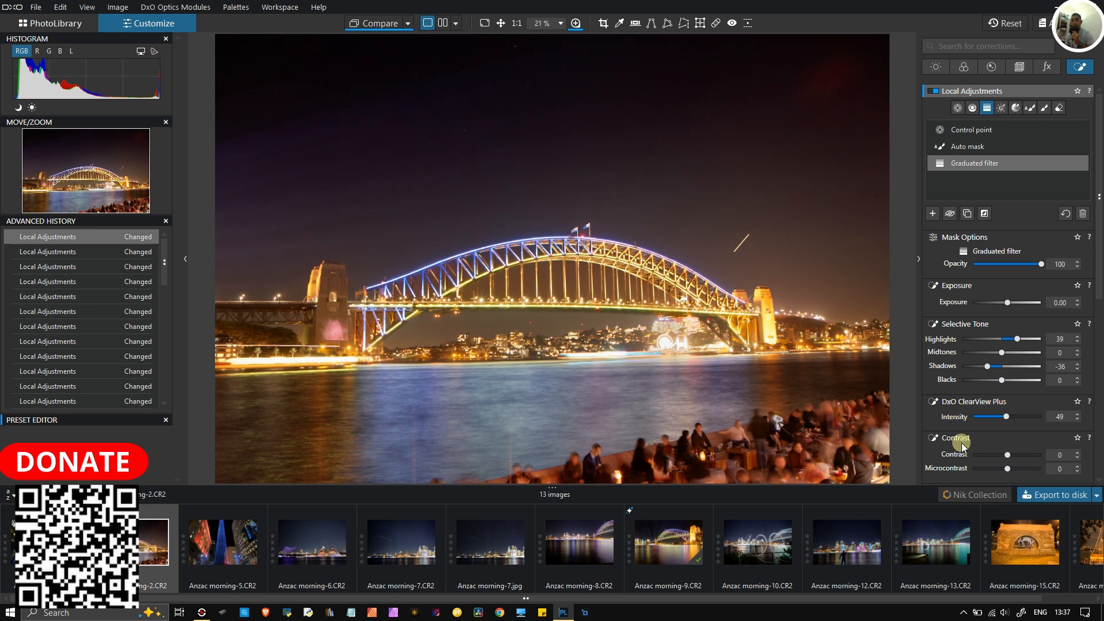
left_click_drag(1008, 469, 1026, 471)
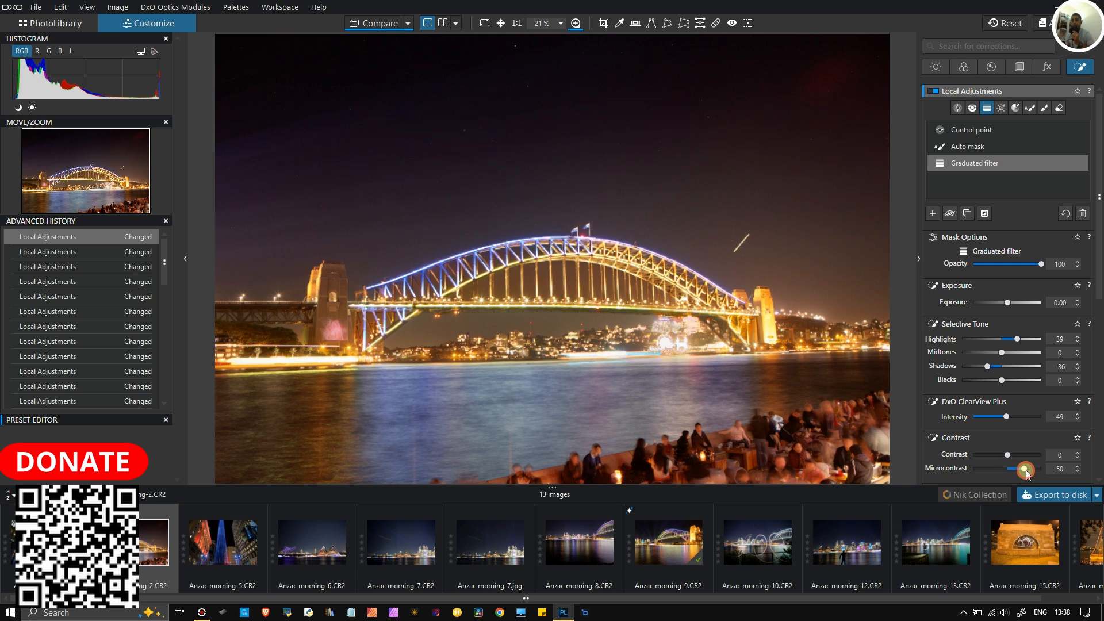
Inspect the sky up close and set the graduated filter's White Balance Temperature to 8854.
scroll(679, 111, "up", 2)
scroll(680, 112, "up", 1)
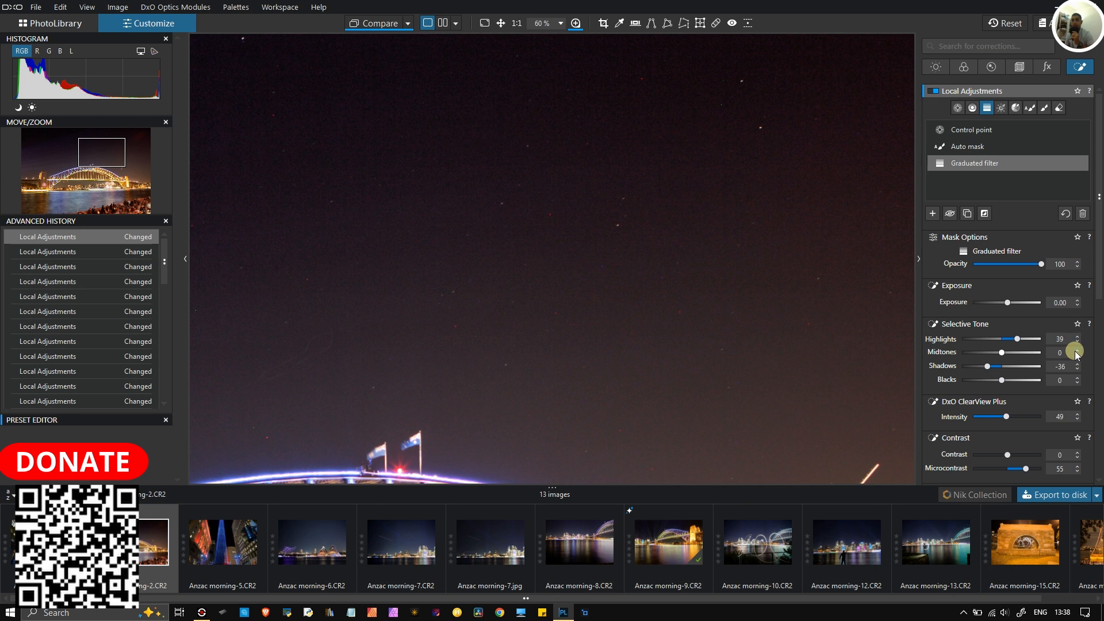
scroll(1032, 454, "down", 3)
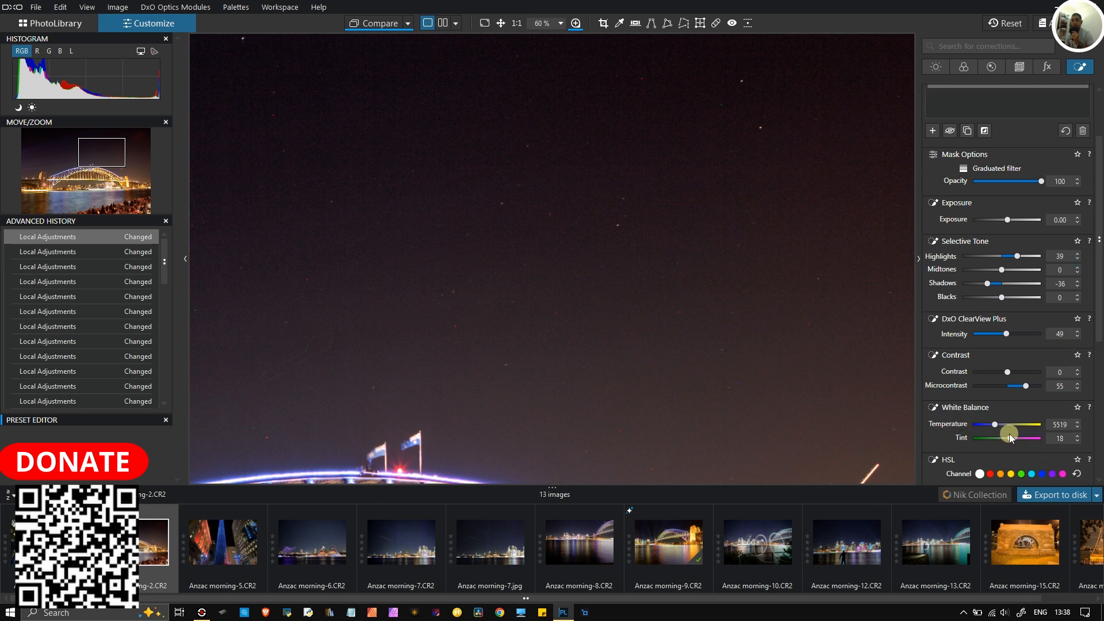
left_click_drag(992, 423, 1005, 427)
Set the purple HSL channel of the graduated filter to Luminance -16 and Saturation 39.
scroll(981, 466, "down", 3)
scroll(981, 466, "down", 2)
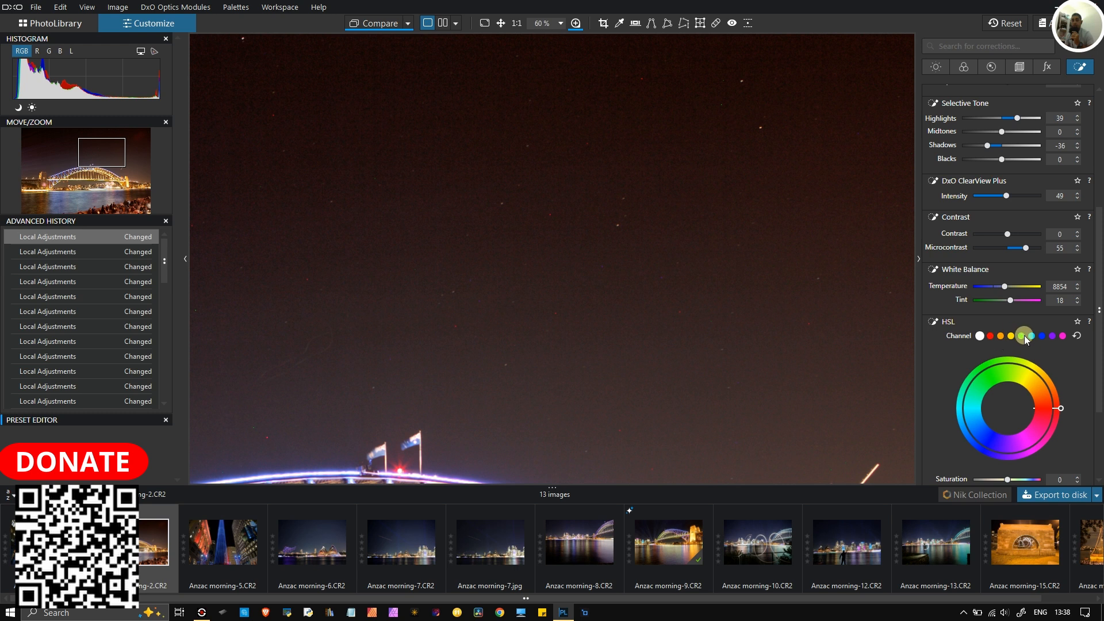
left_click(1042, 337)
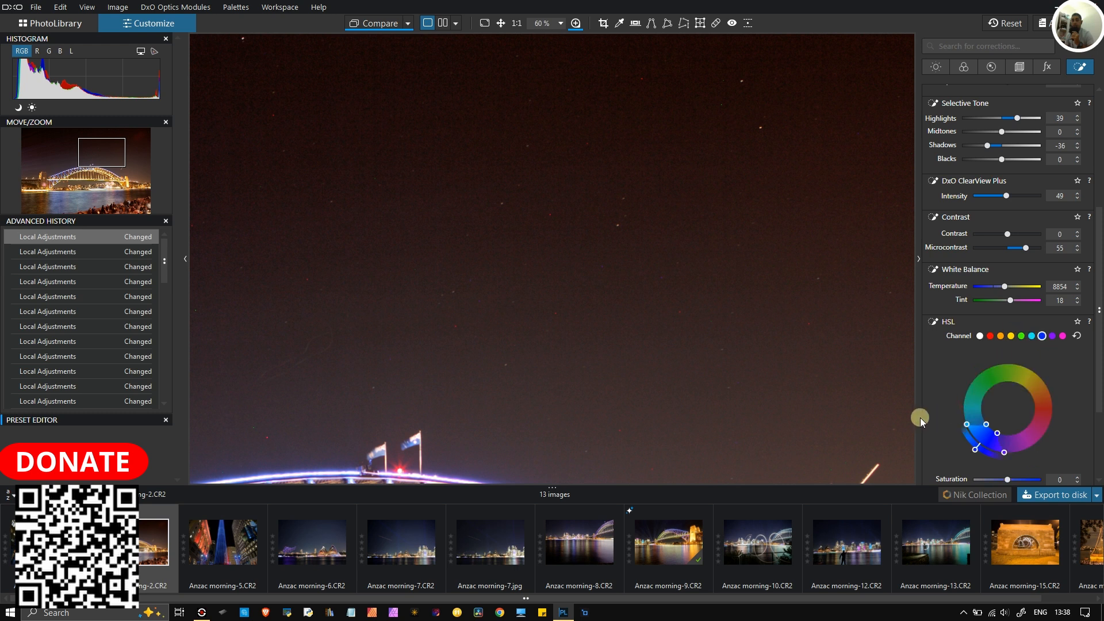
scroll(928, 417, "down", 4)
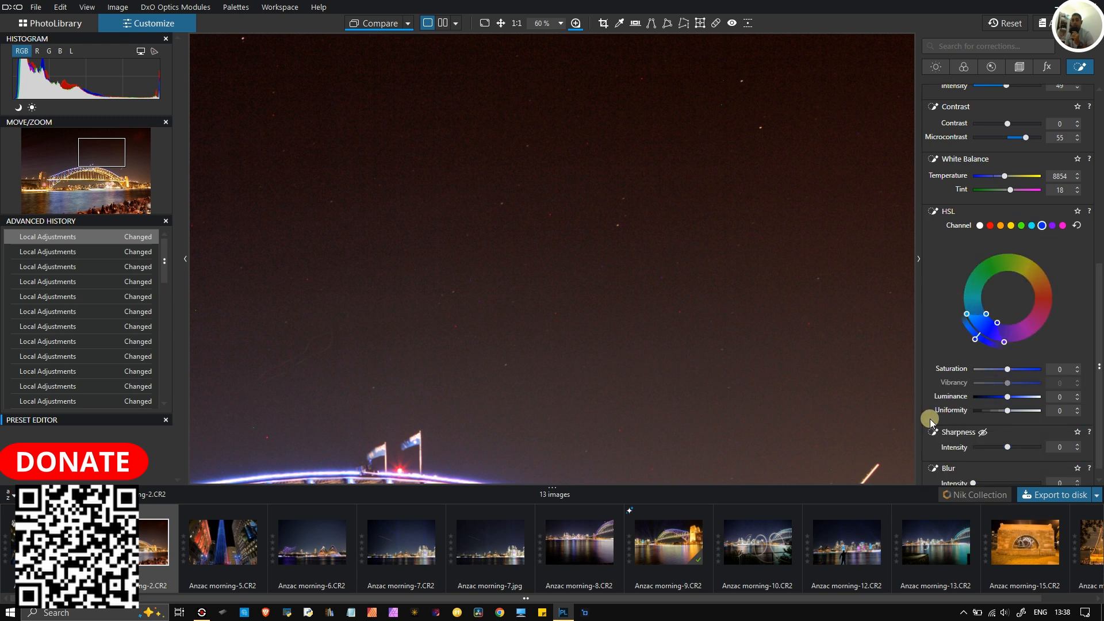
left_click(1054, 226)
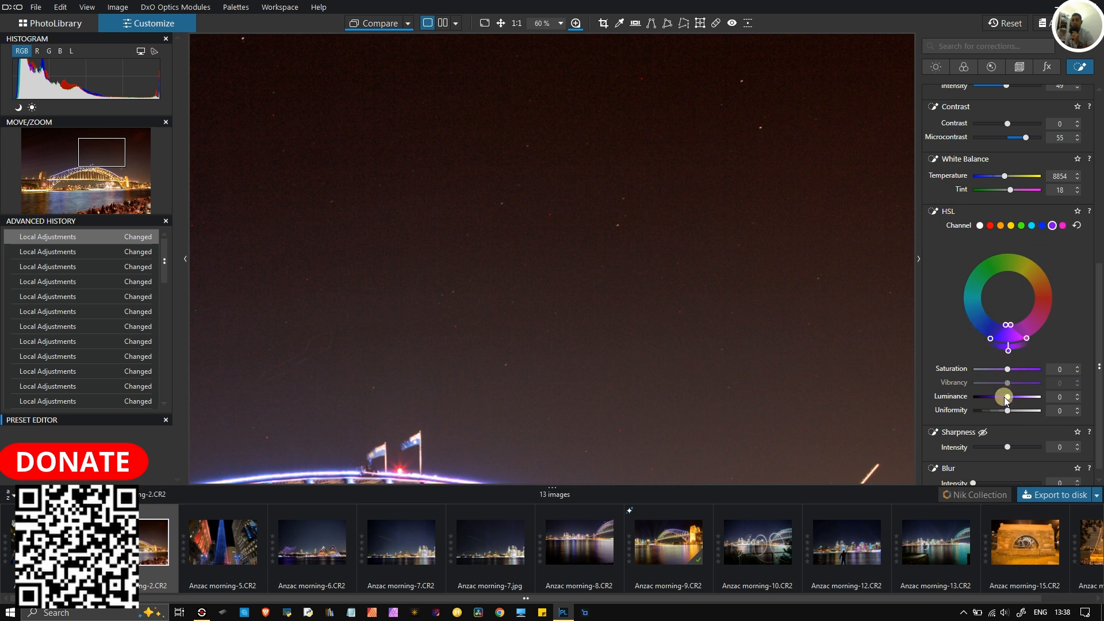
left_click_drag(1007, 398, 1022, 373)
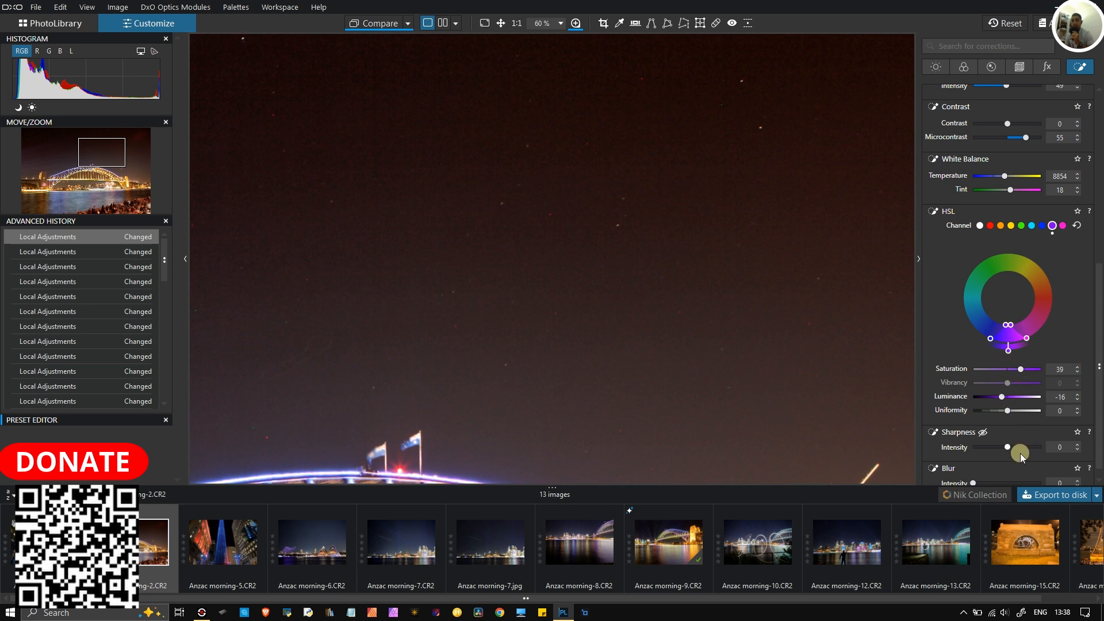
Set the graduated filter's Sharpness intensity to 50 and check the result on the whole photo.
left_click_drag(1012, 449, 1026, 453)
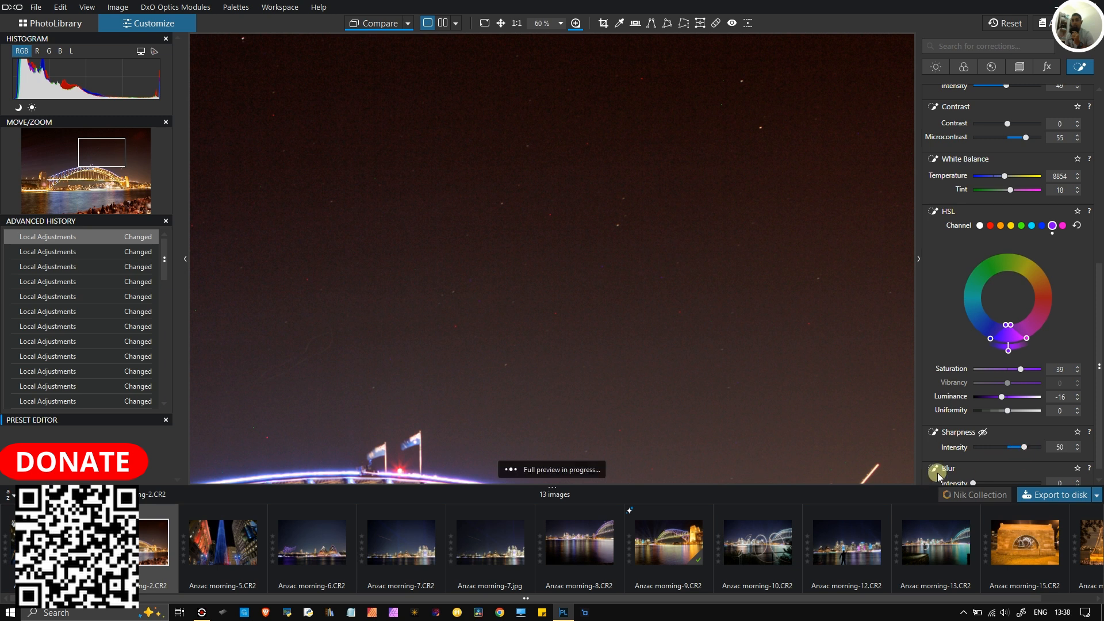
scroll(931, 458, "down", 1)
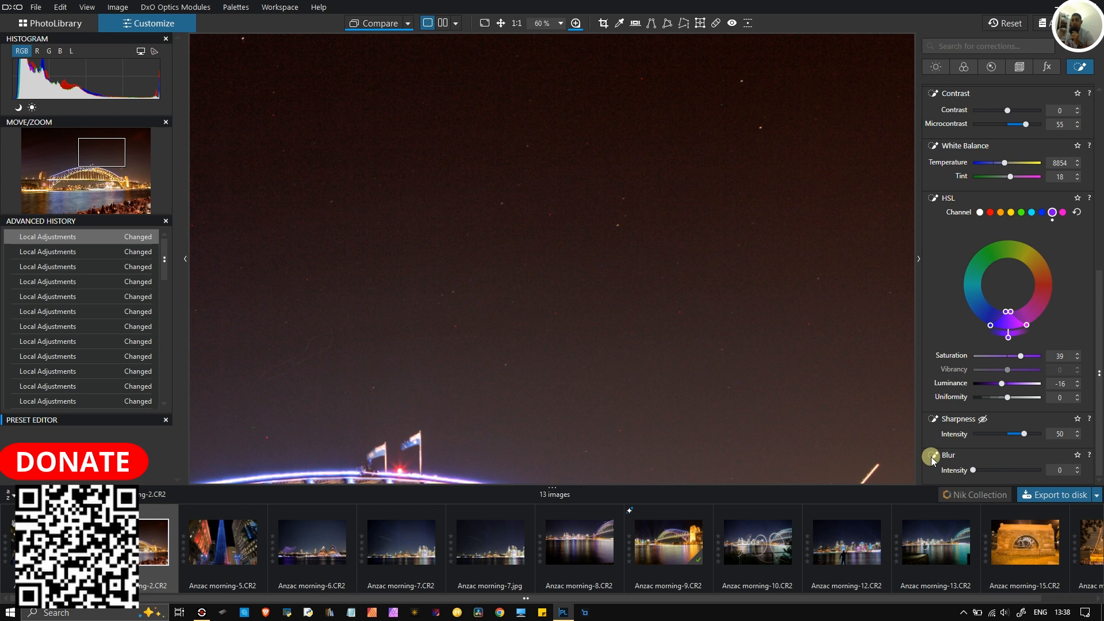
scroll(932, 458, "up", 3)
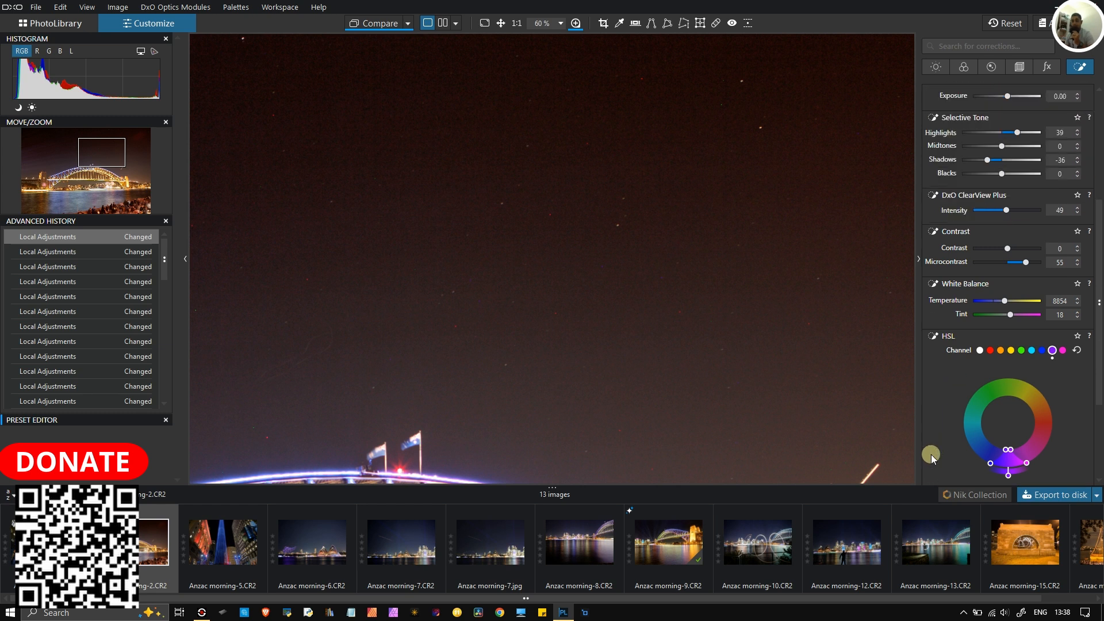
key("shift+g")
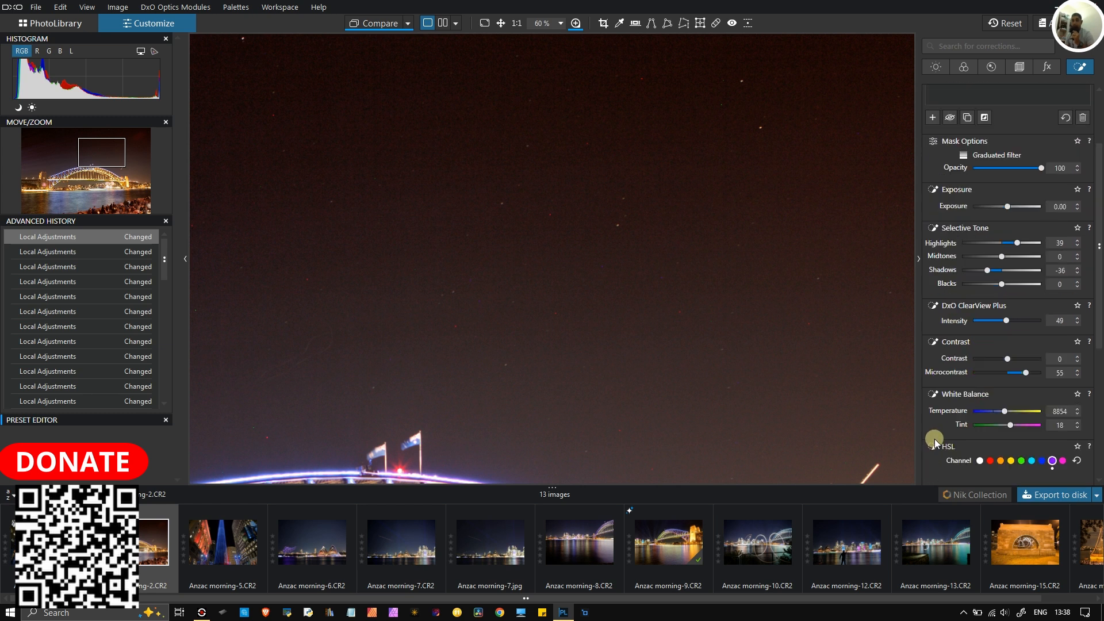
scroll(555, 295, "down", 5)
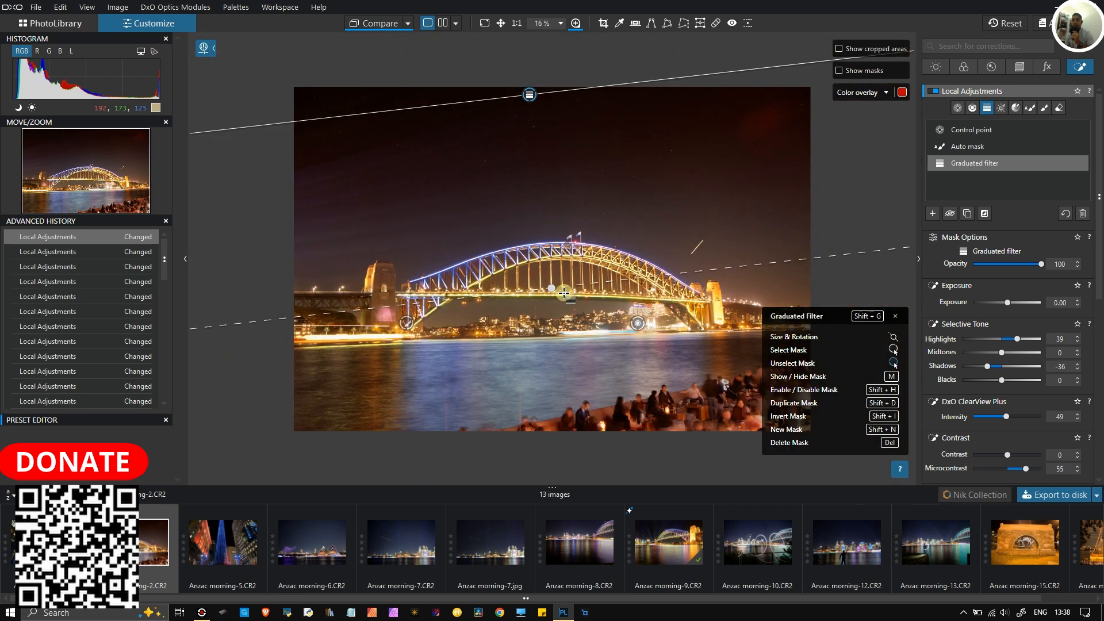
scroll(565, 293, "up", 1)
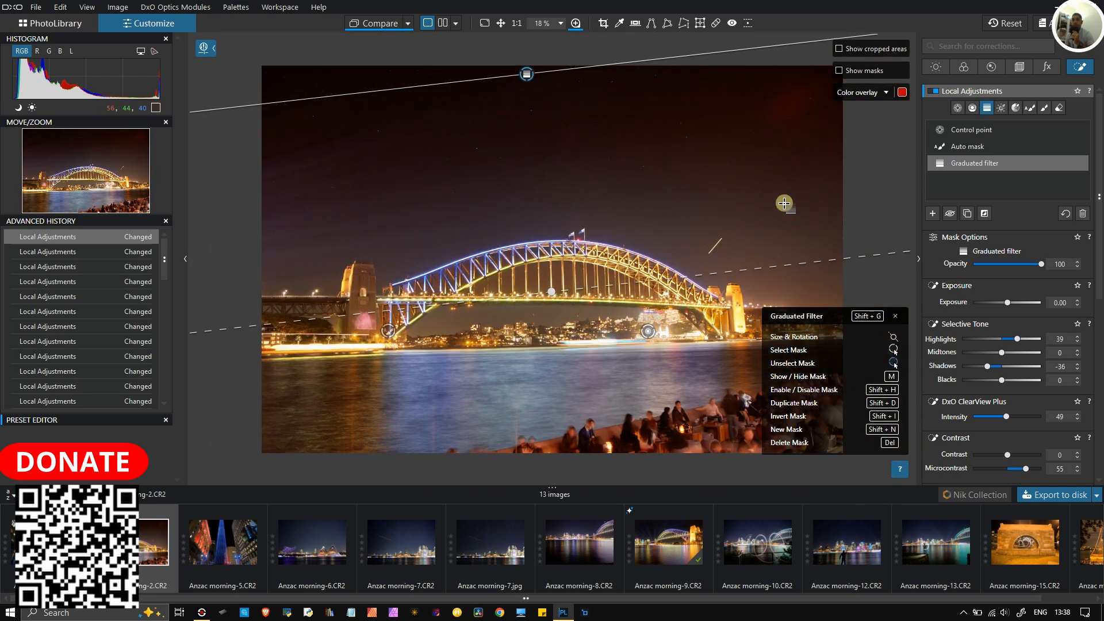
Compare the photo side by side left / right, look at the watermark and effects corrections, and return to single-image view with local adjustments.
left_click(486, 25)
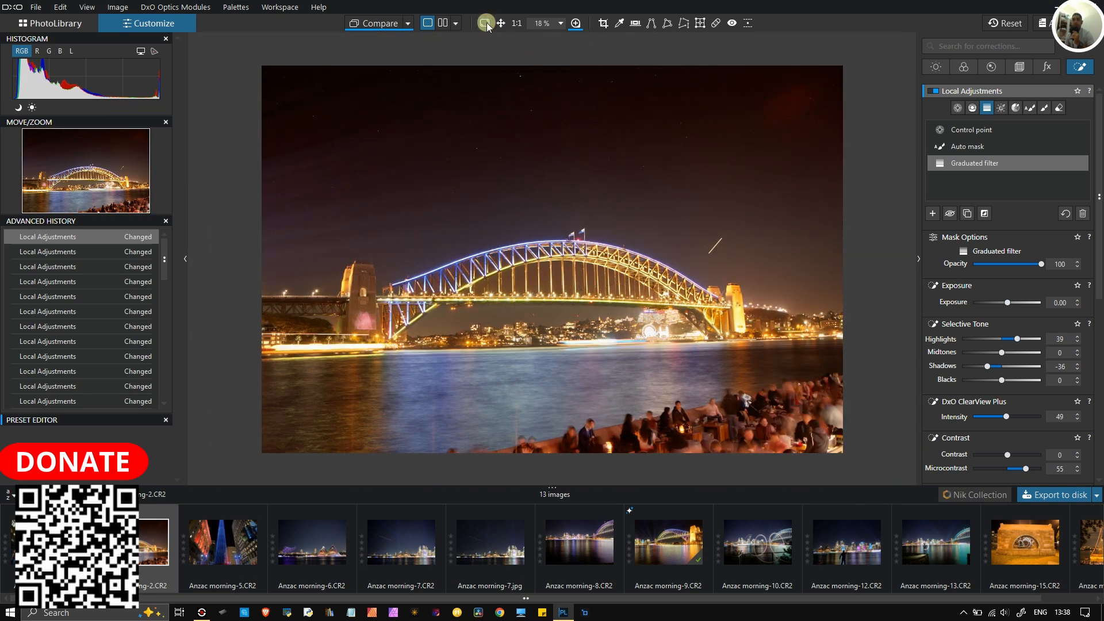
left_click(456, 23)
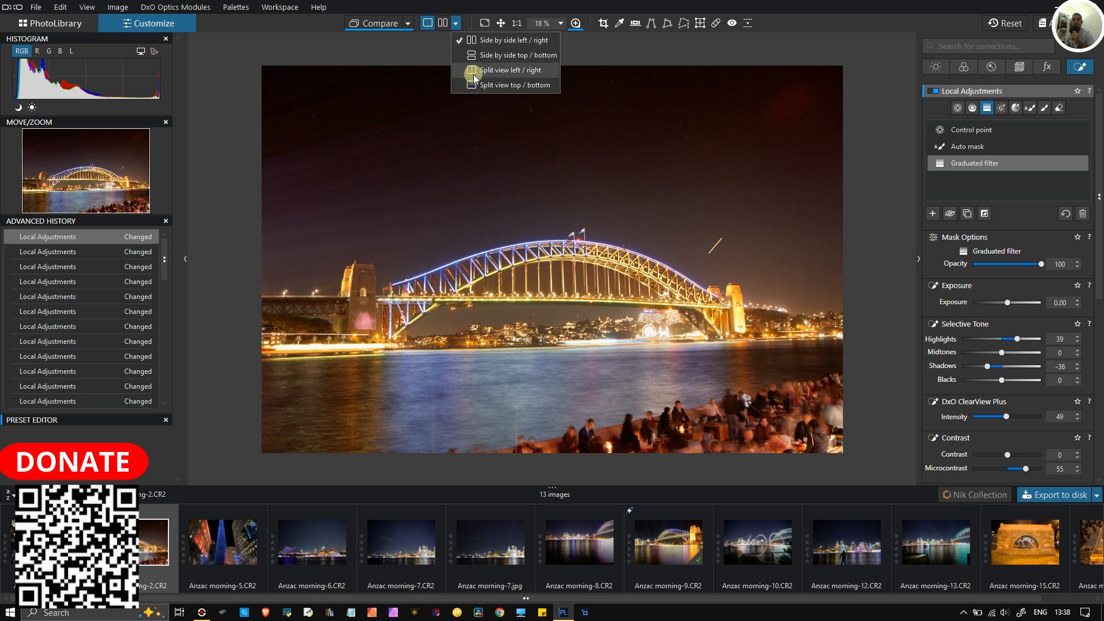
left_click(475, 42)
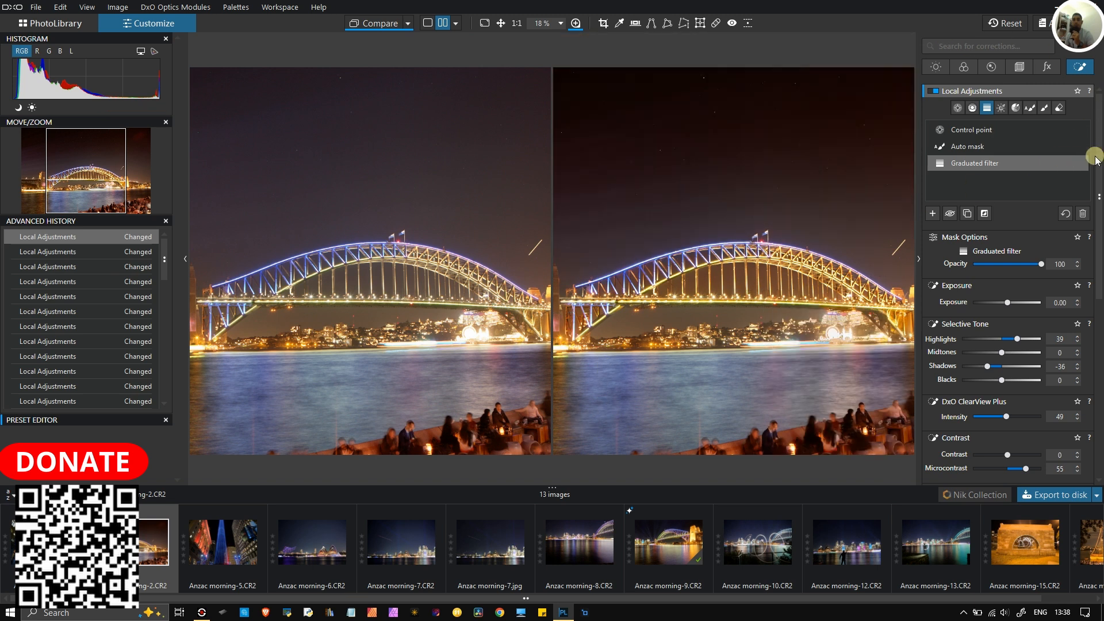
mouse_move(893, 77)
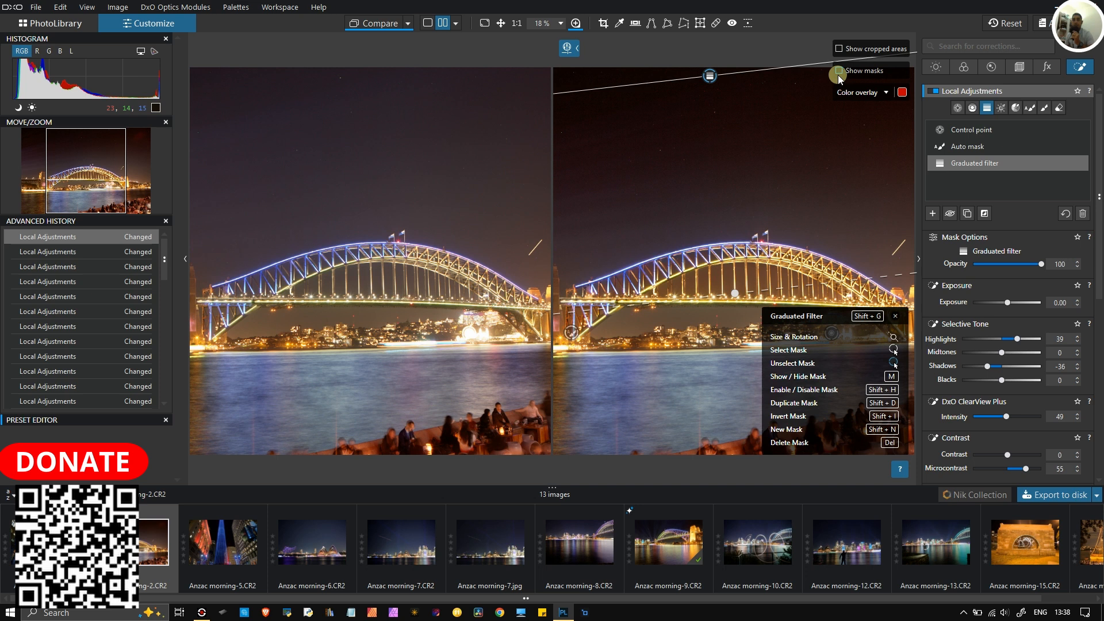
left_click(1047, 68)
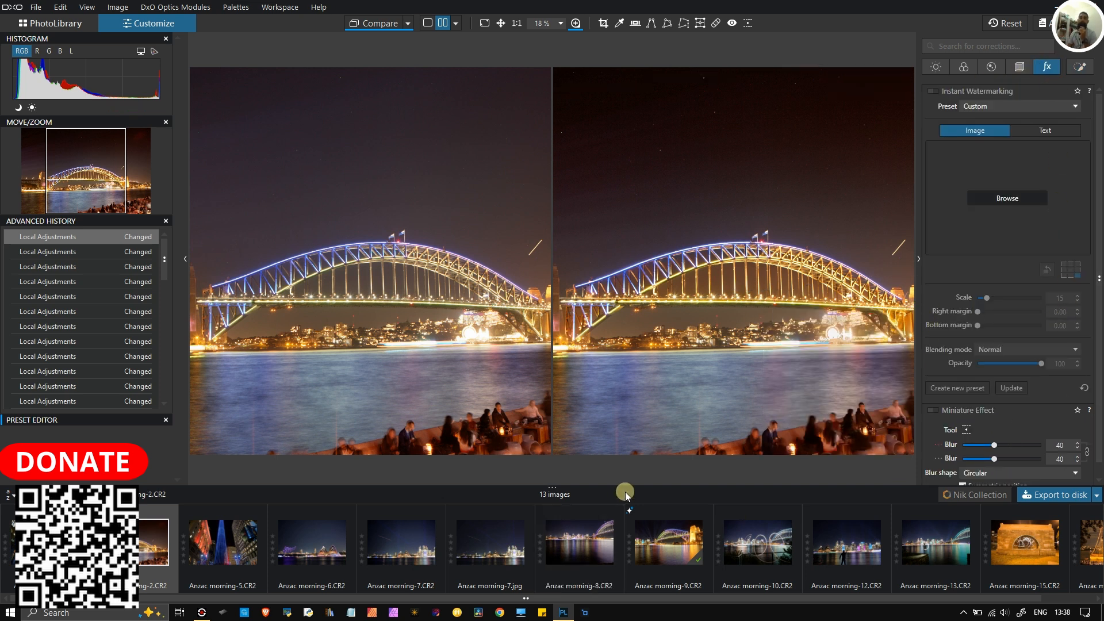
scroll(690, 377, "down", 2)
scroll(690, 376, "up", 3)
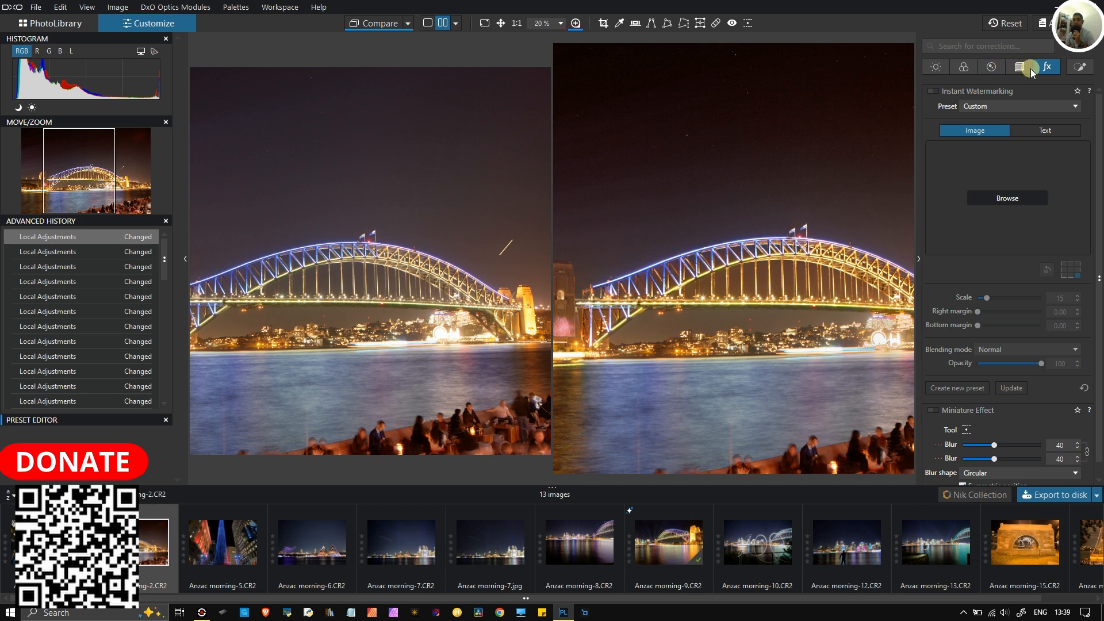
left_click(1078, 69)
left_click(428, 23)
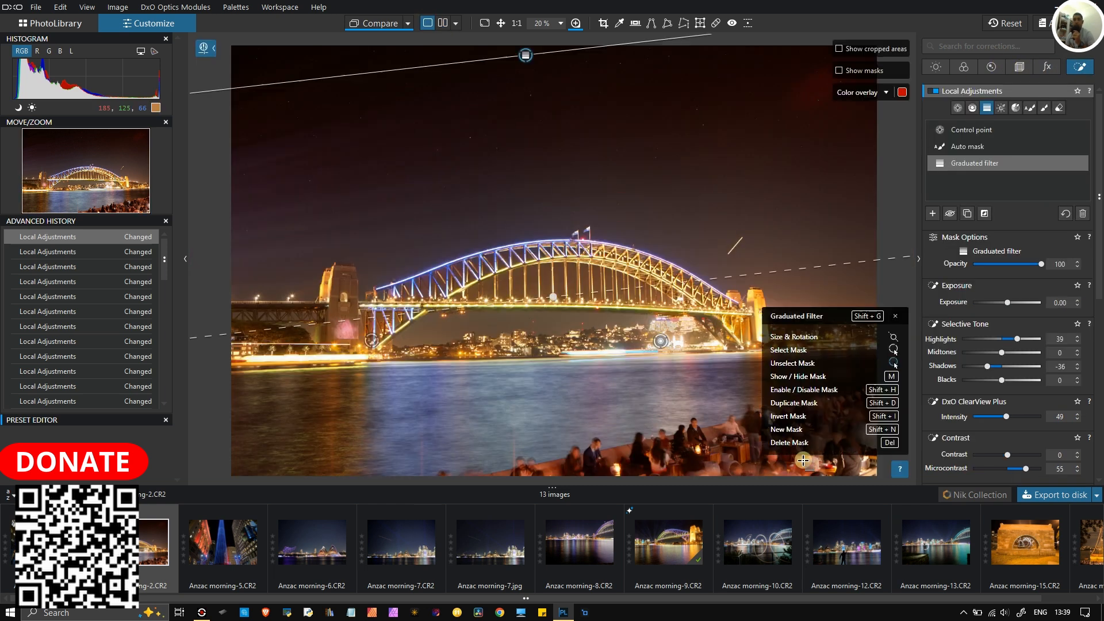
Paint a new Auto mask over the crowd along the waterfront and set its Exposure to -0.84.
scroll(601, 419, "down", 2)
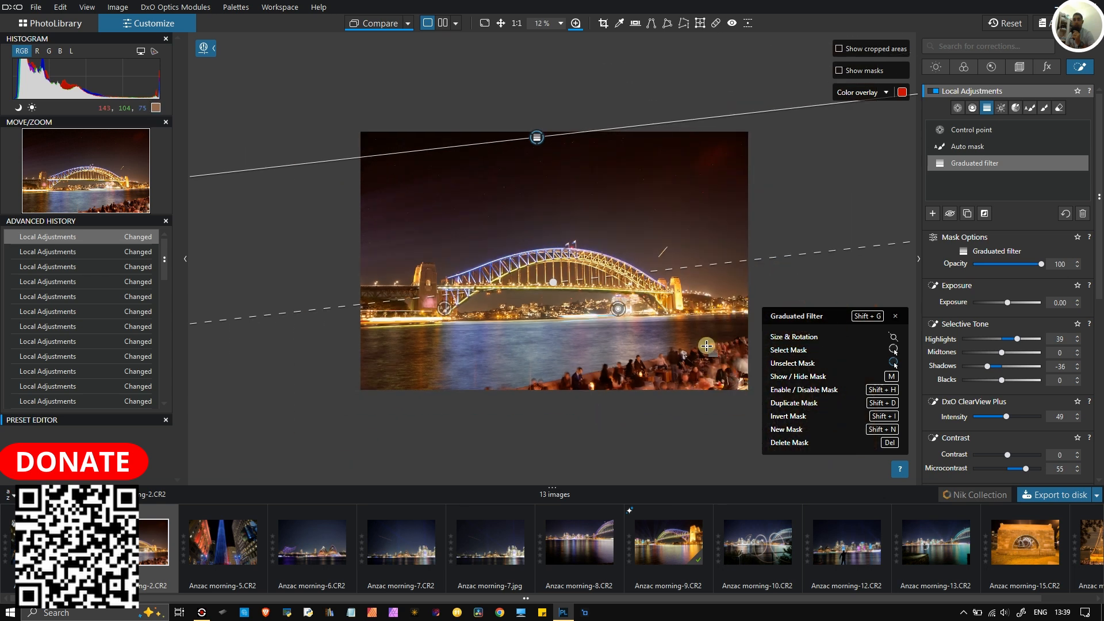
left_click(1039, 107)
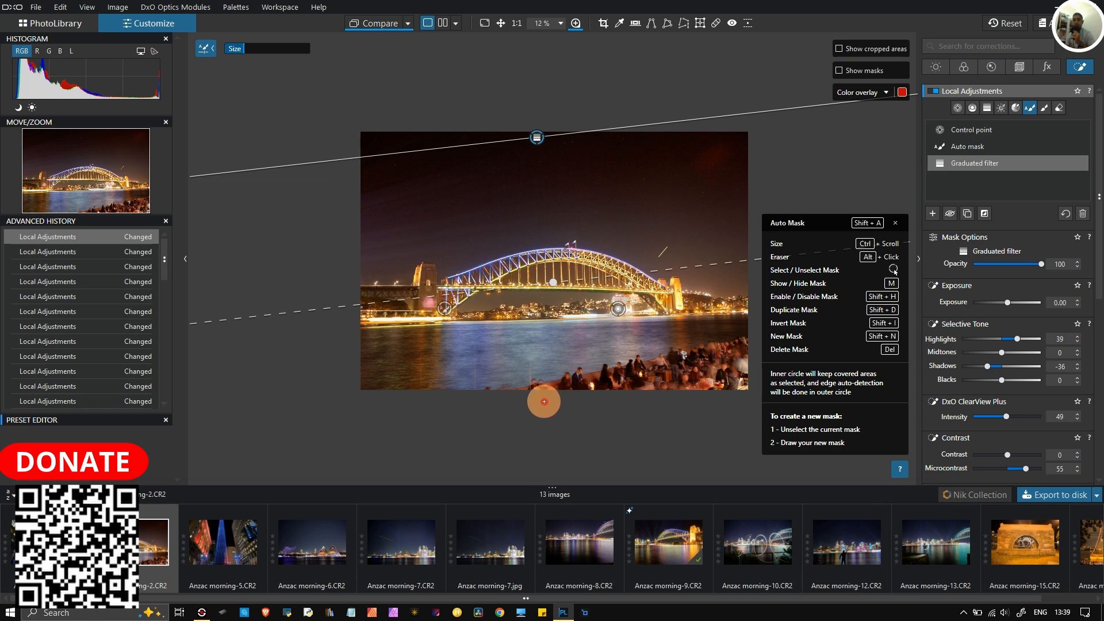
mouse_move(527, 400)
left_mouse_down()
mouse_move(698, 368)
mouse_move(751, 347)
mouse_move(744, 374)
mouse_move(673, 390)
left_mouse_up()
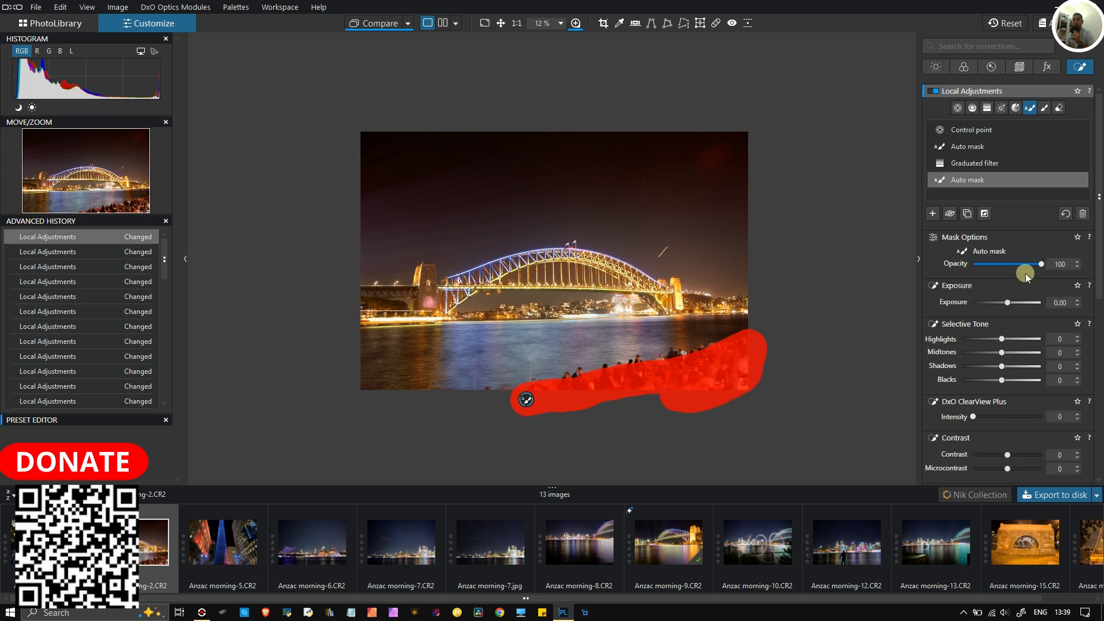
left_click_drag(1005, 305, 1001, 305)
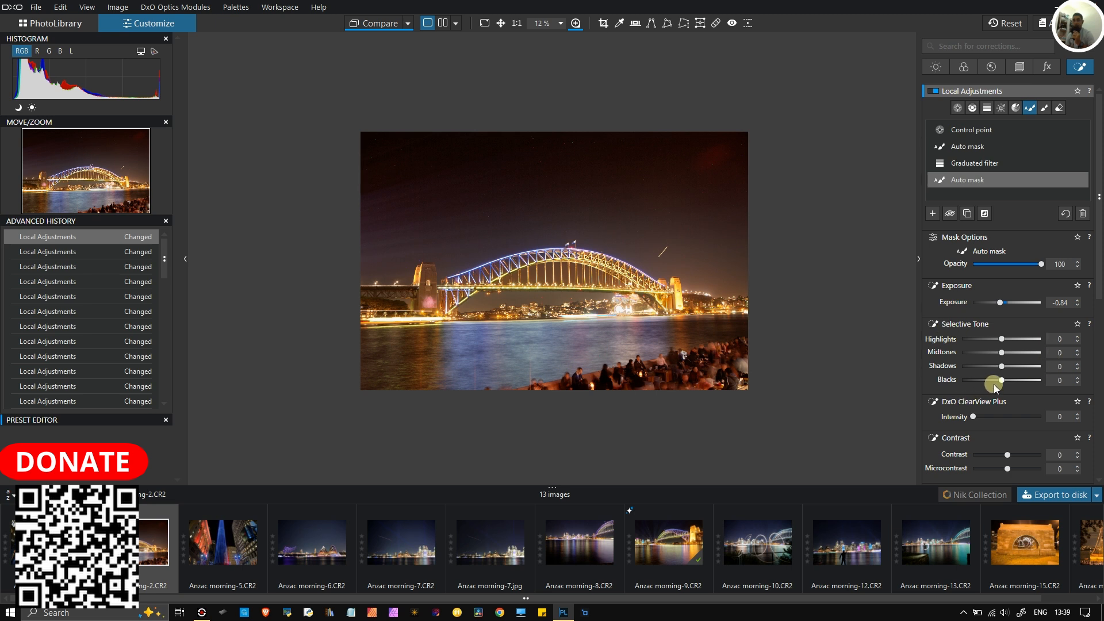
Set the Blacks of the crowd's Auto mask to -19 in the Selective Tone settings.
left_click_drag(1000, 382, 996, 380)
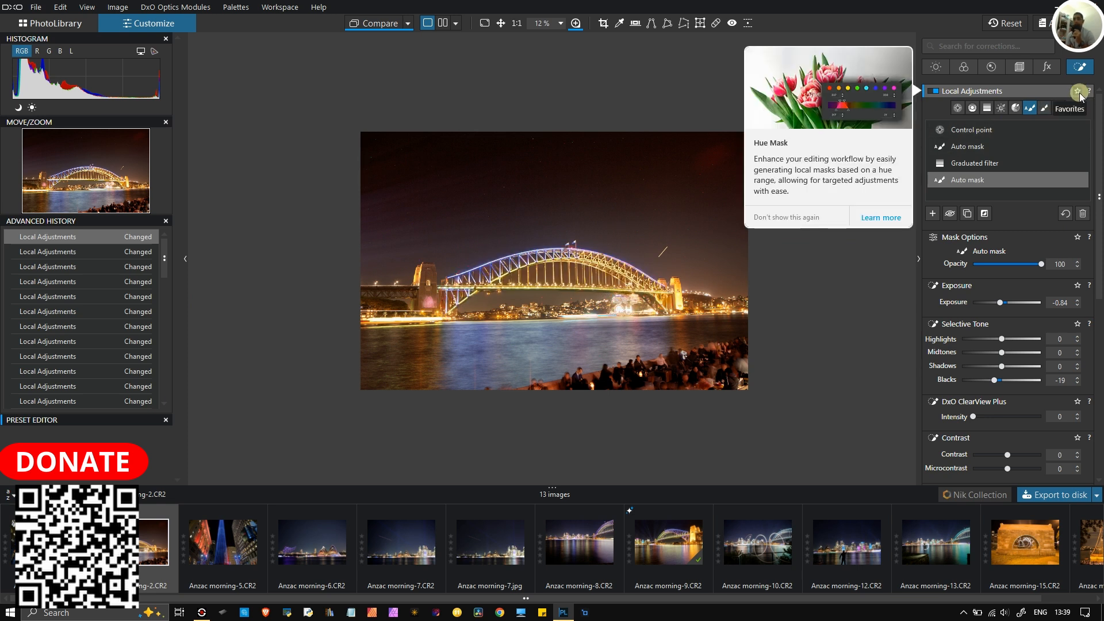
left_click(1063, 214)
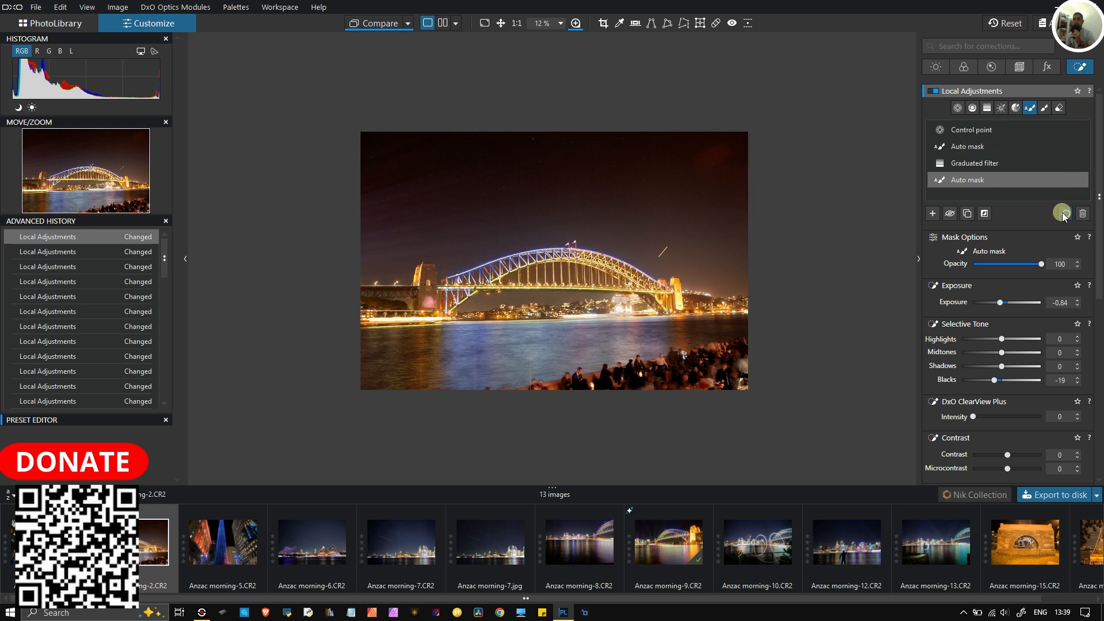
scroll(1062, 292, "down", 2)
scroll(1063, 296, "up", 2)
Collapse the image browser to enlarge the photo, look at the geometry corrections, and show the detail corrections.
mouse_move(874, 169)
left_click(1019, 68)
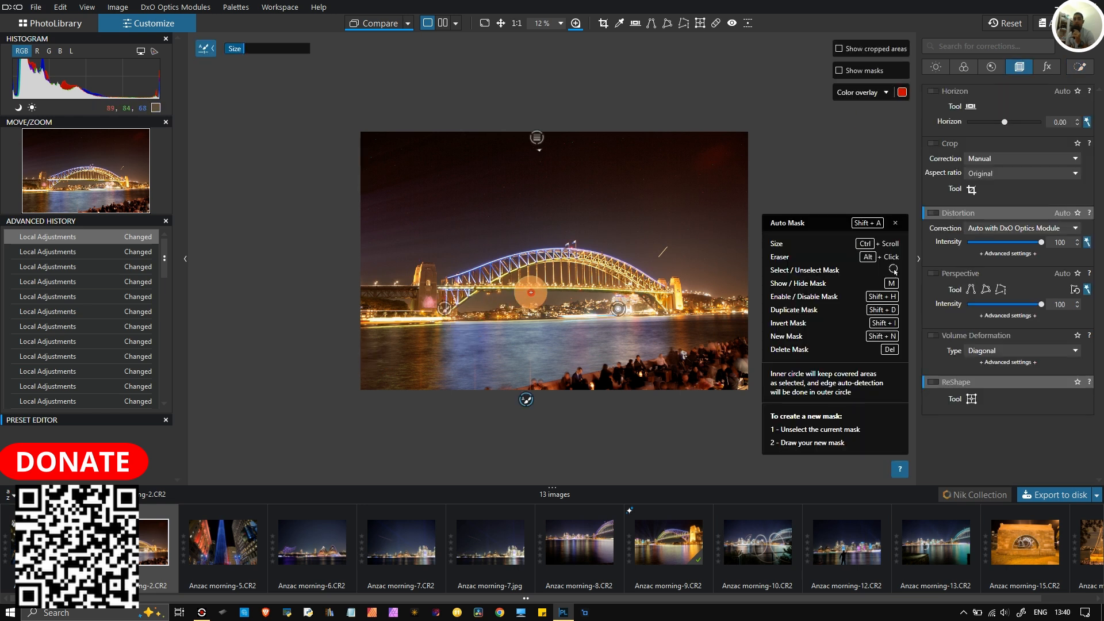
left_click_drag(552, 488, 552, 554)
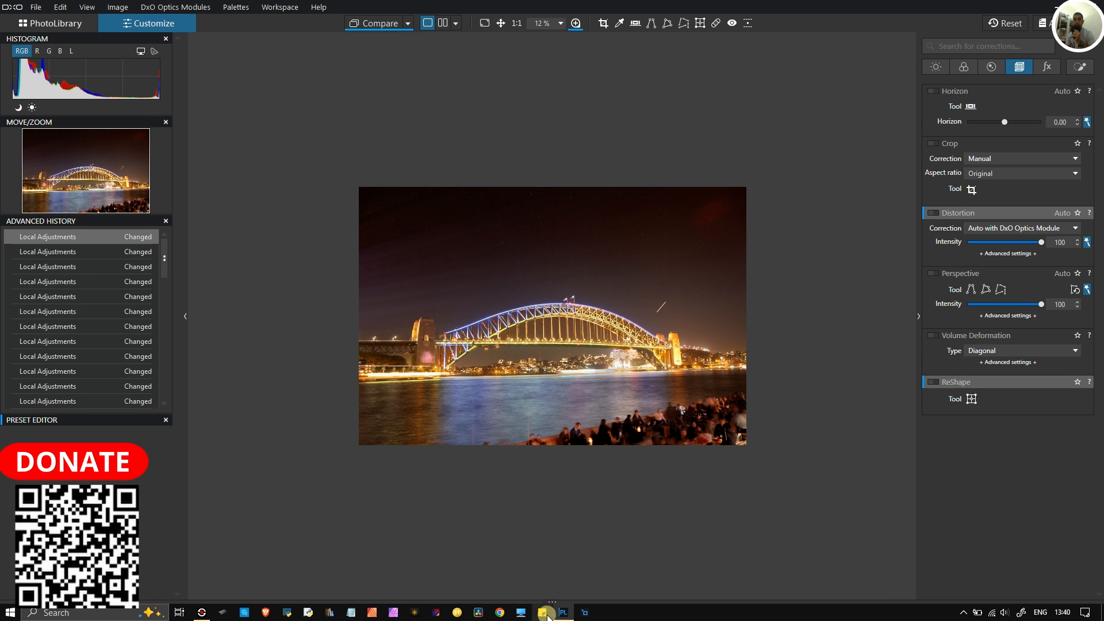
scroll(576, 373, "up", 3)
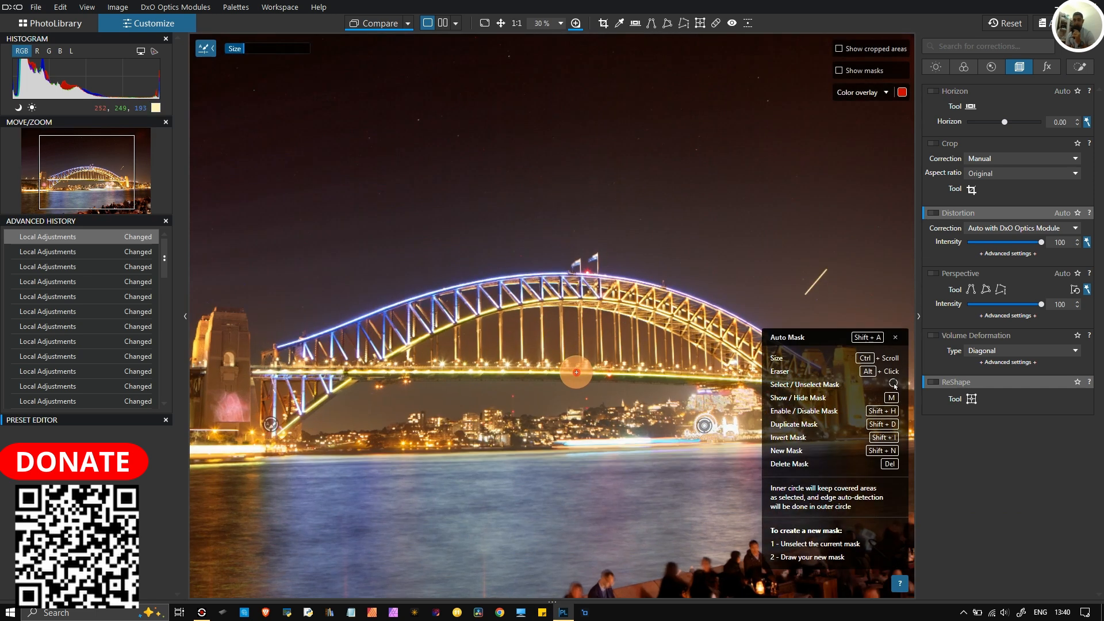
scroll(577, 373, "down", 1)
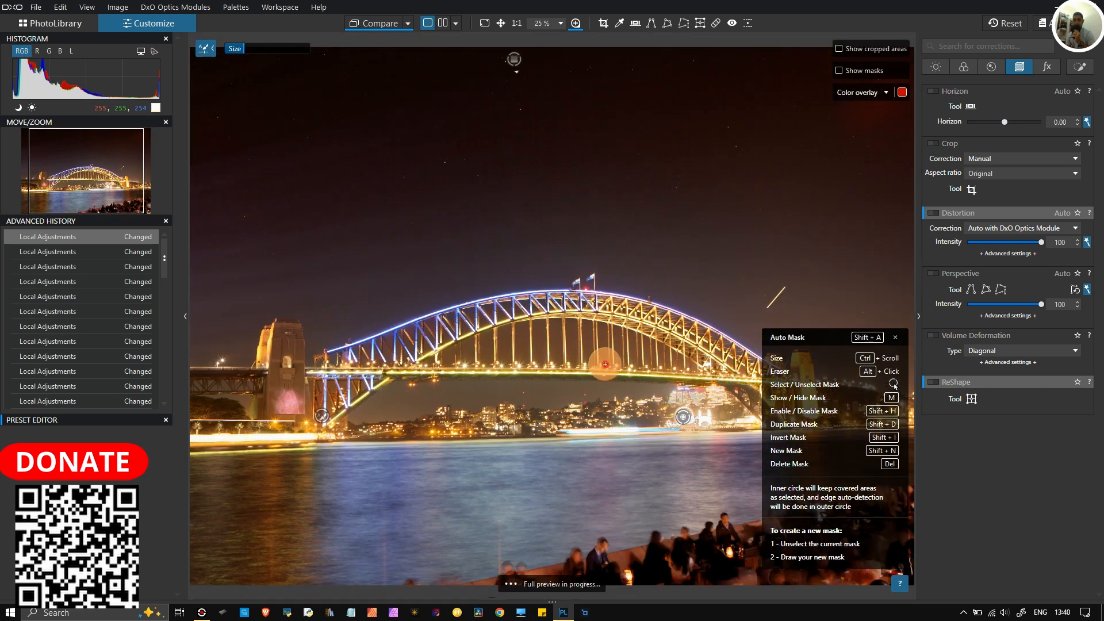
left_click(990, 68)
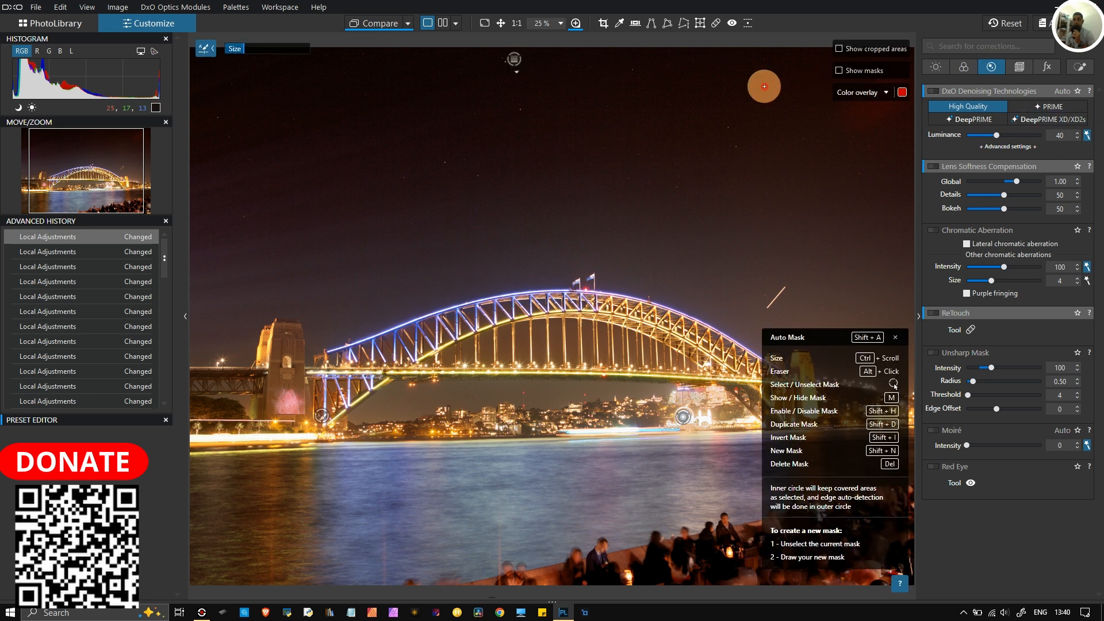
Show the loupe at 400 % magnification and place it over the dark sky above the bridge to inspect the noise.
left_click(576, 23)
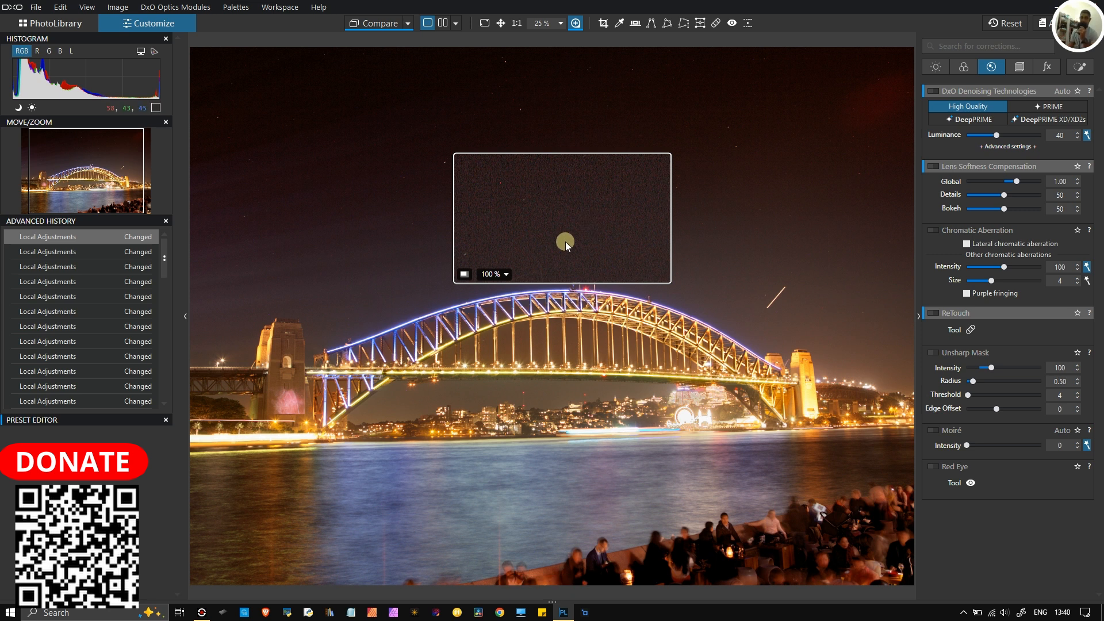
left_click(506, 274)
left_click(488, 311)
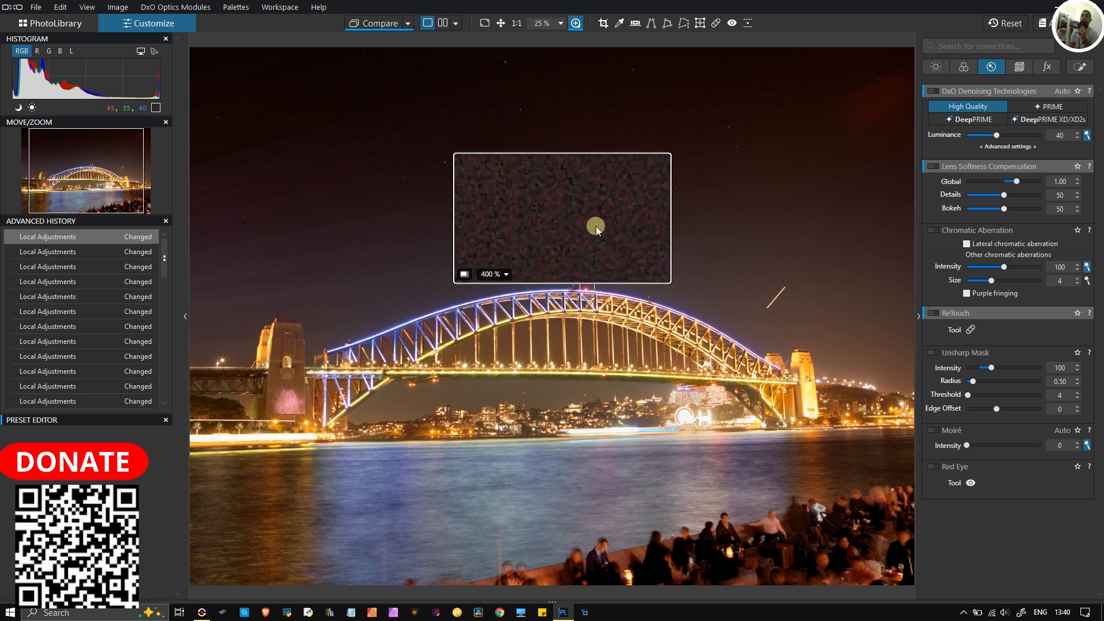
left_click_drag(571, 233, 573, 210)
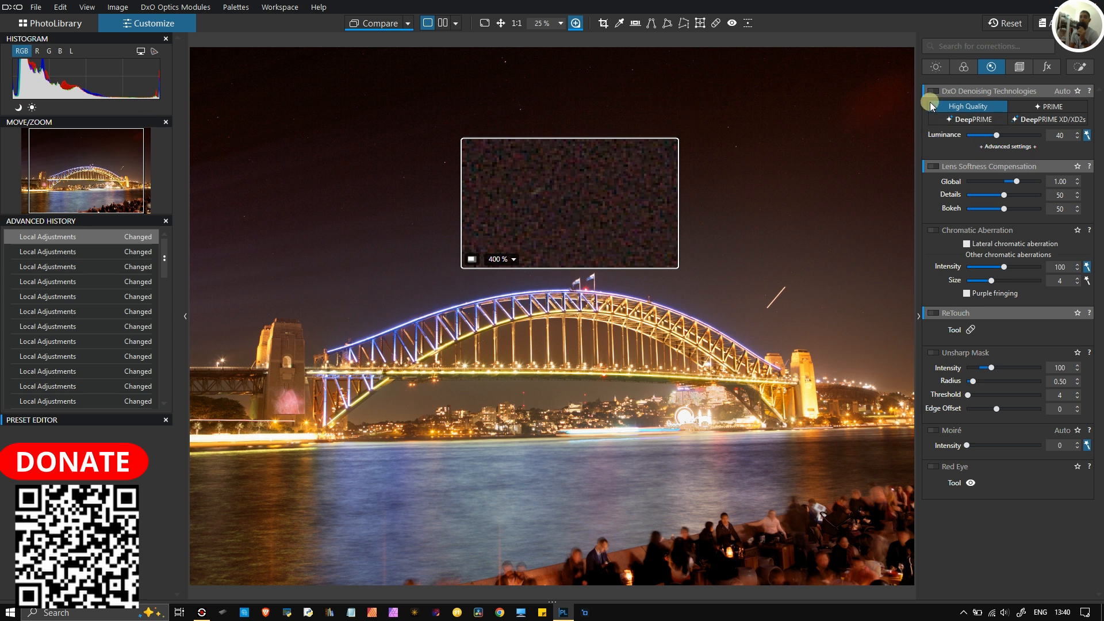
Enable DxO Denoising Technologies with the High Quality method and compare the sky noise with denoising off and on.
mouse_move(937, 96)
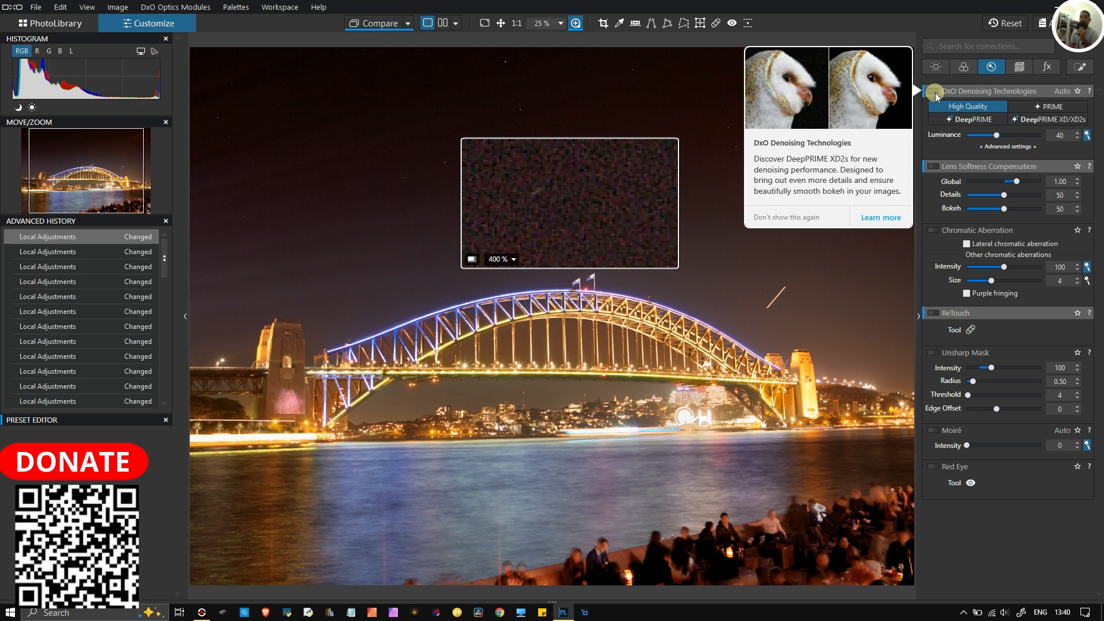
left_click(934, 92)
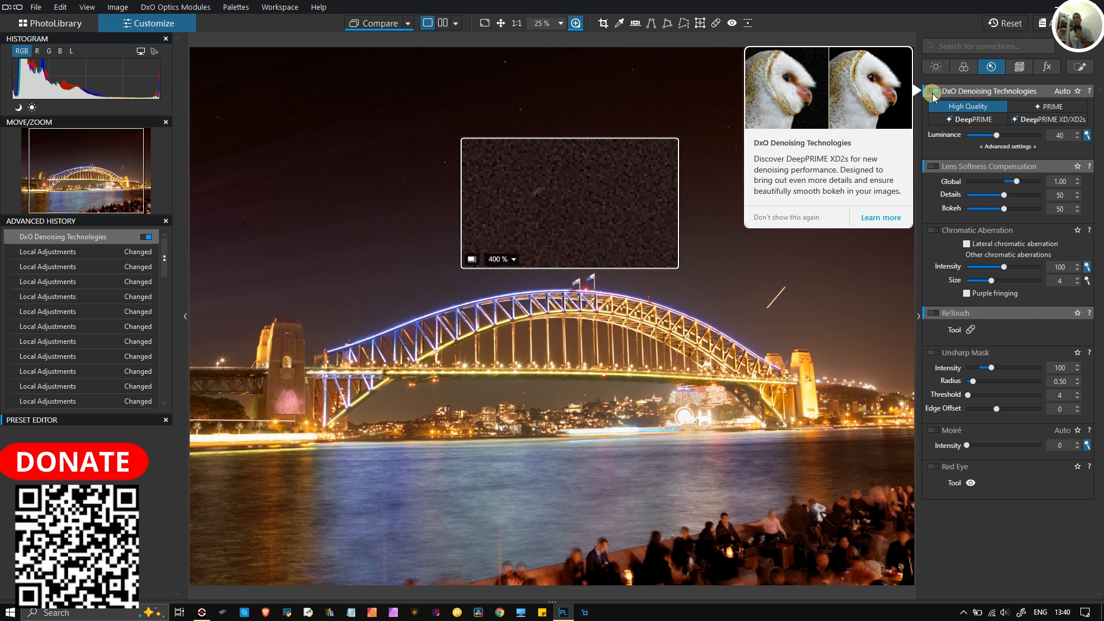
scroll(633, 488, "up", 3)
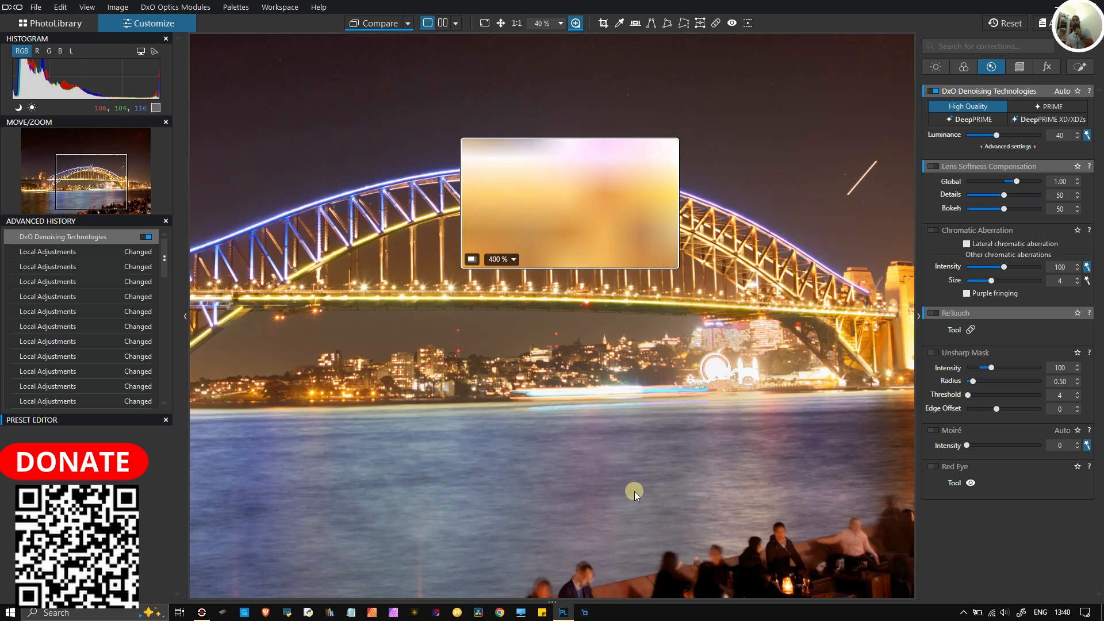
scroll(685, 412, "down", 3)
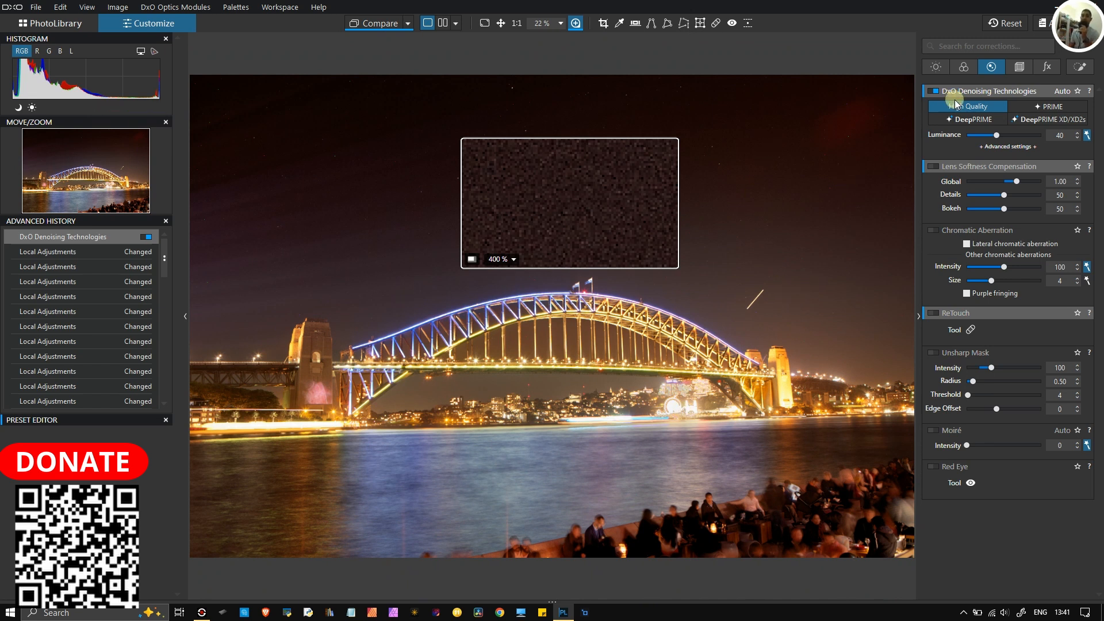
left_click(934, 93)
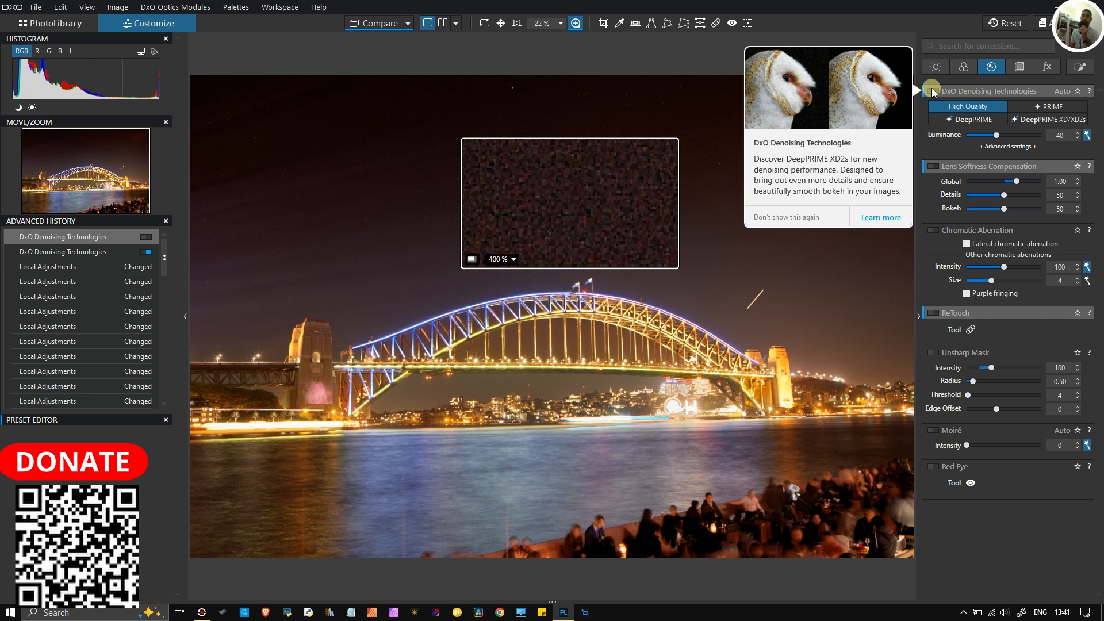
left_click(934, 92)
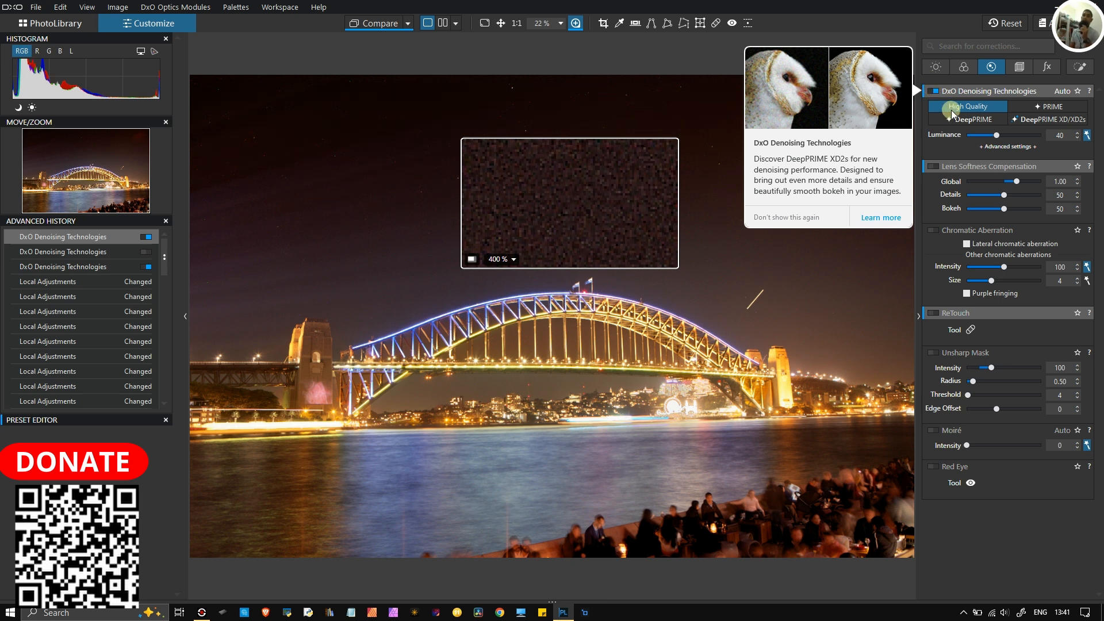
Switch the denoising method to DeepPRIME XD/XD2s and compare the sky noise with denoising off and on.
left_click(1057, 121)
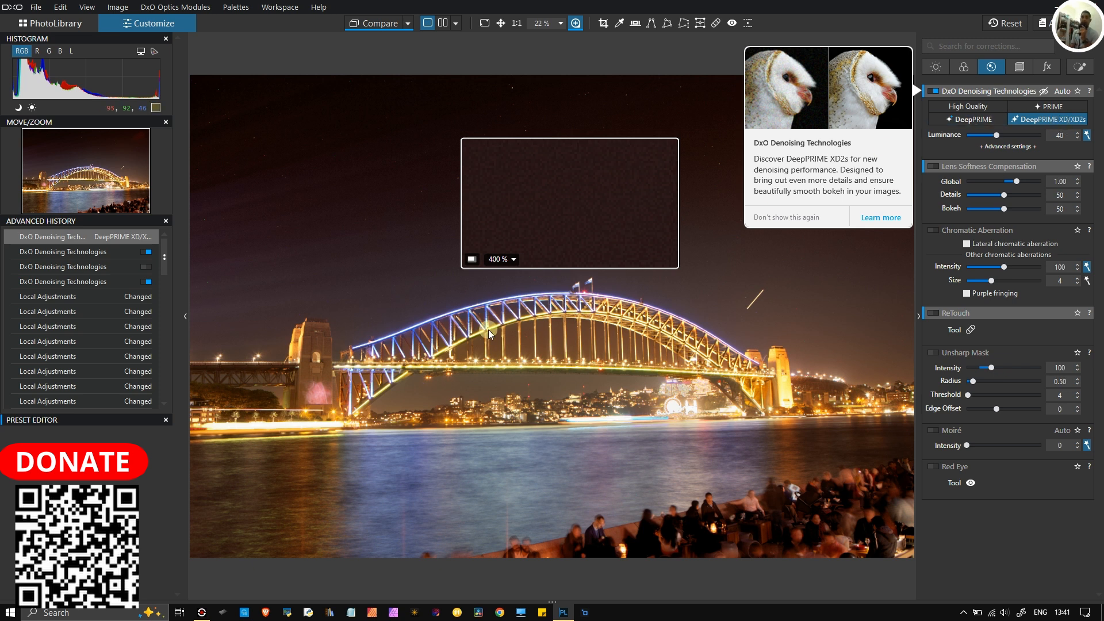
left_click(933, 91)
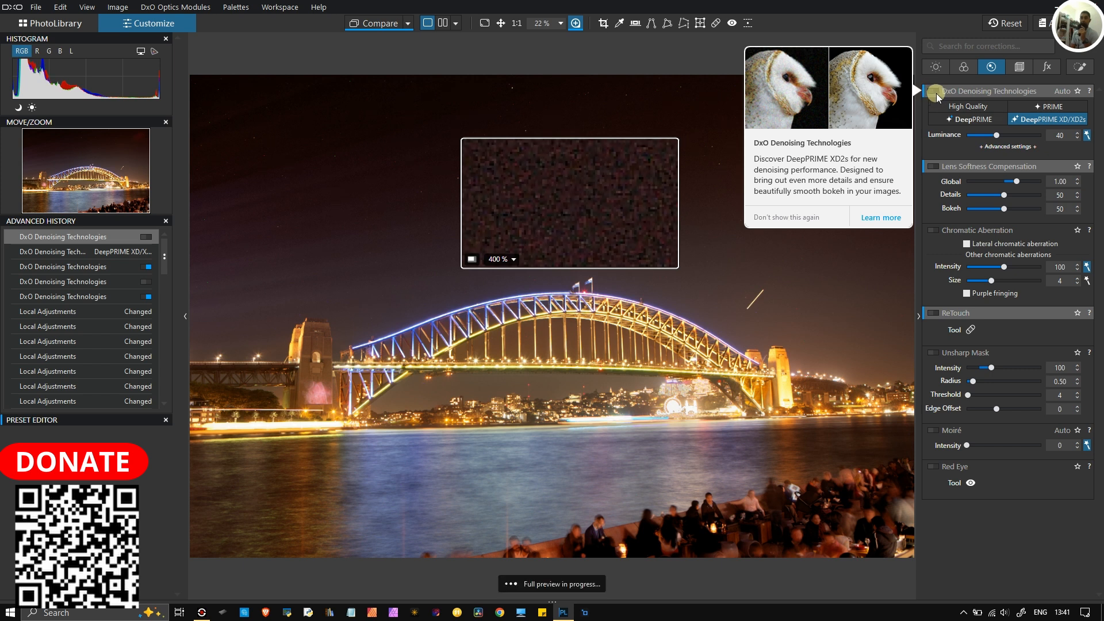
left_click(936, 93)
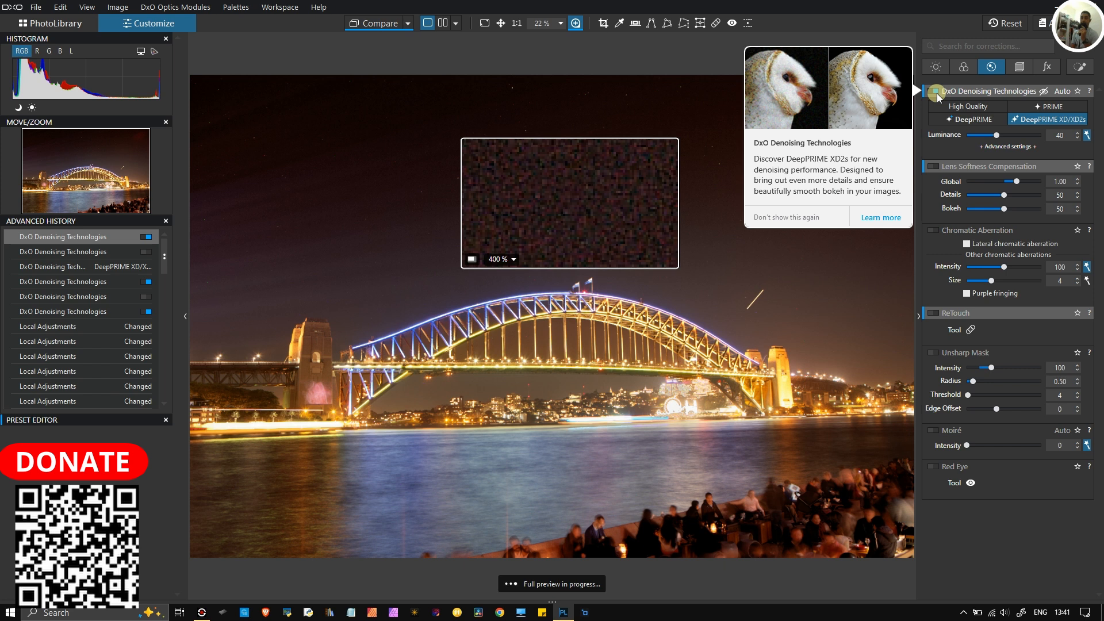
left_click(938, 96)
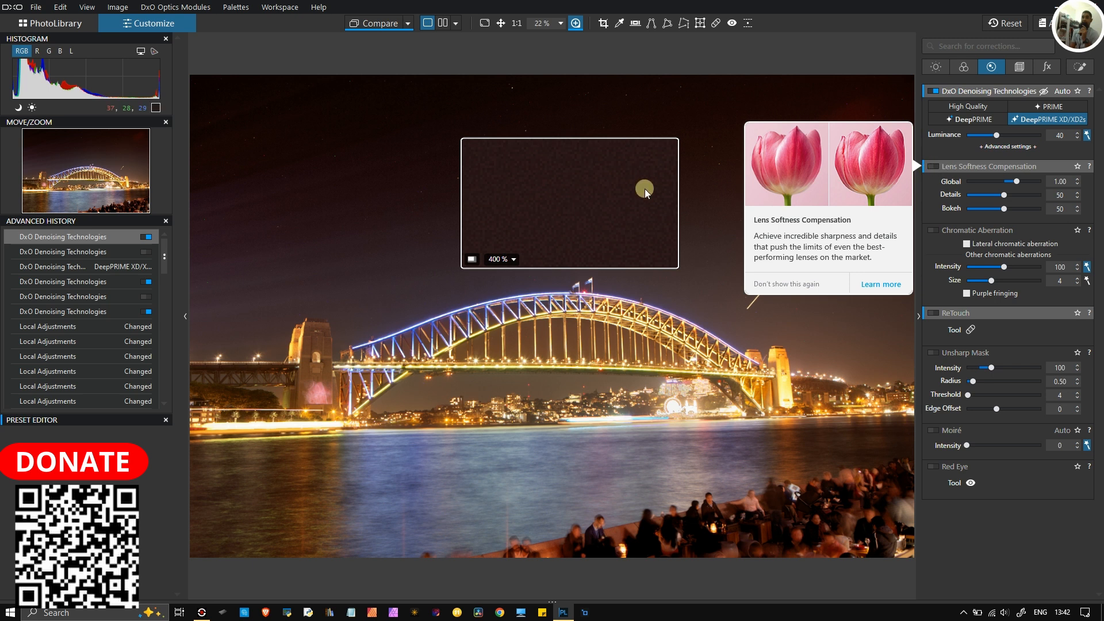
Set the loupe magnification to 200 % and inspect the detail on the bridge arch and the left stone pylon.
left_click_drag(581, 201, 542, 304)
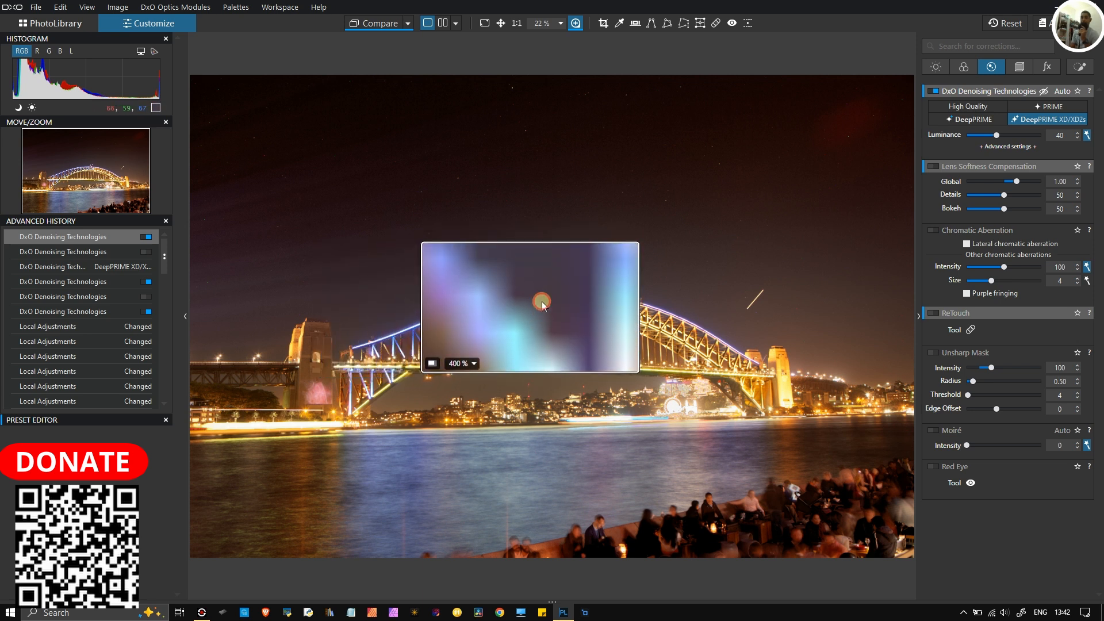
left_click(462, 364)
left_click(461, 393)
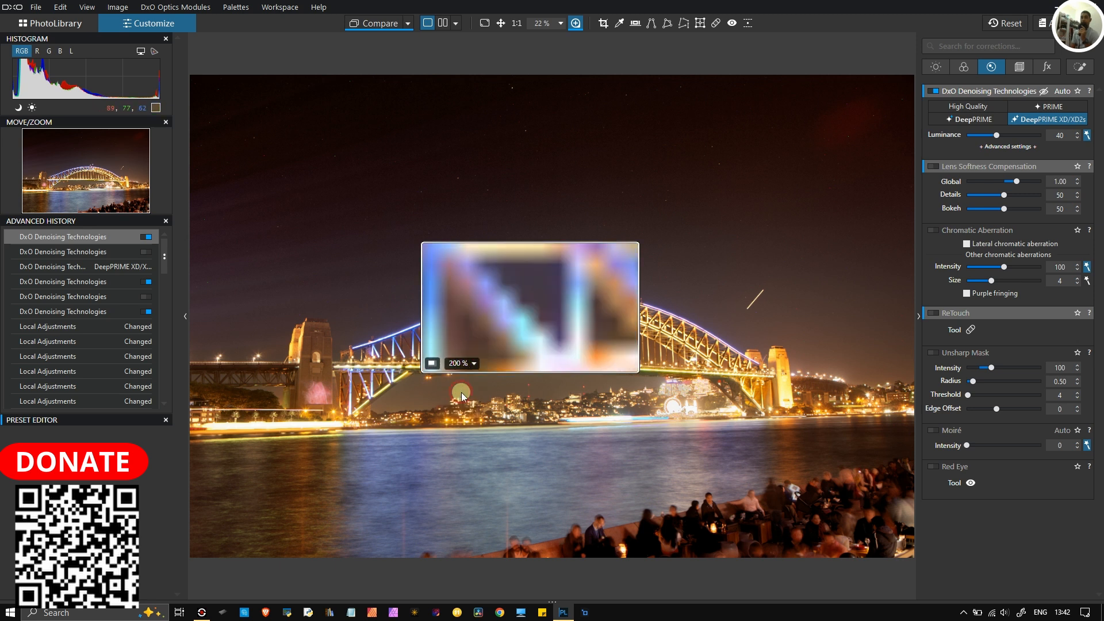
left_click_drag(536, 329, 563, 314)
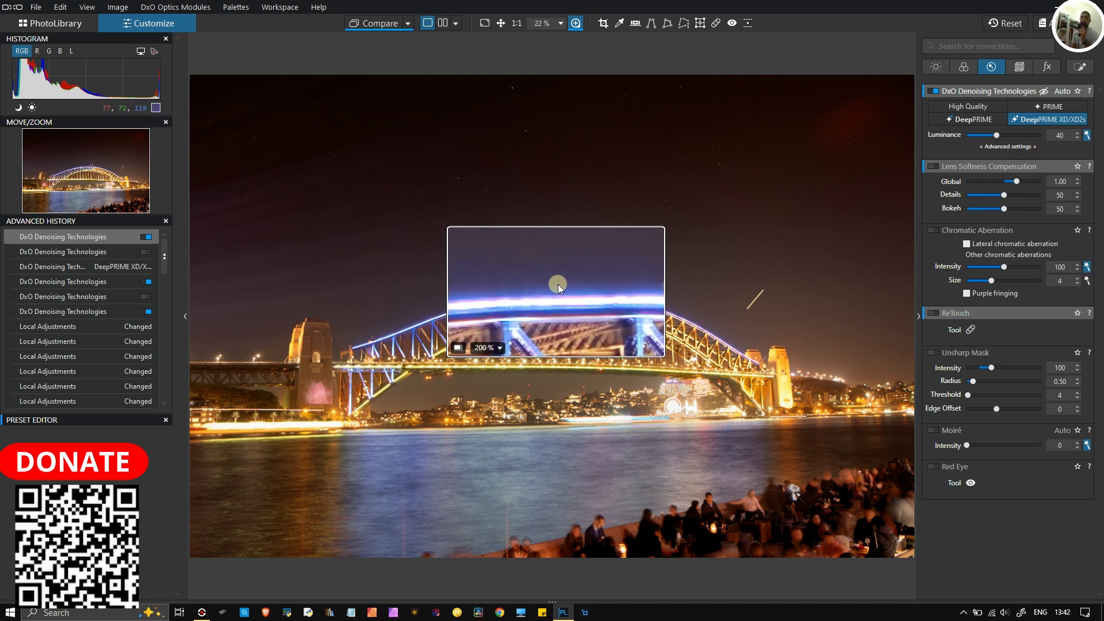
left_click_drag(578, 280, 343, 299)
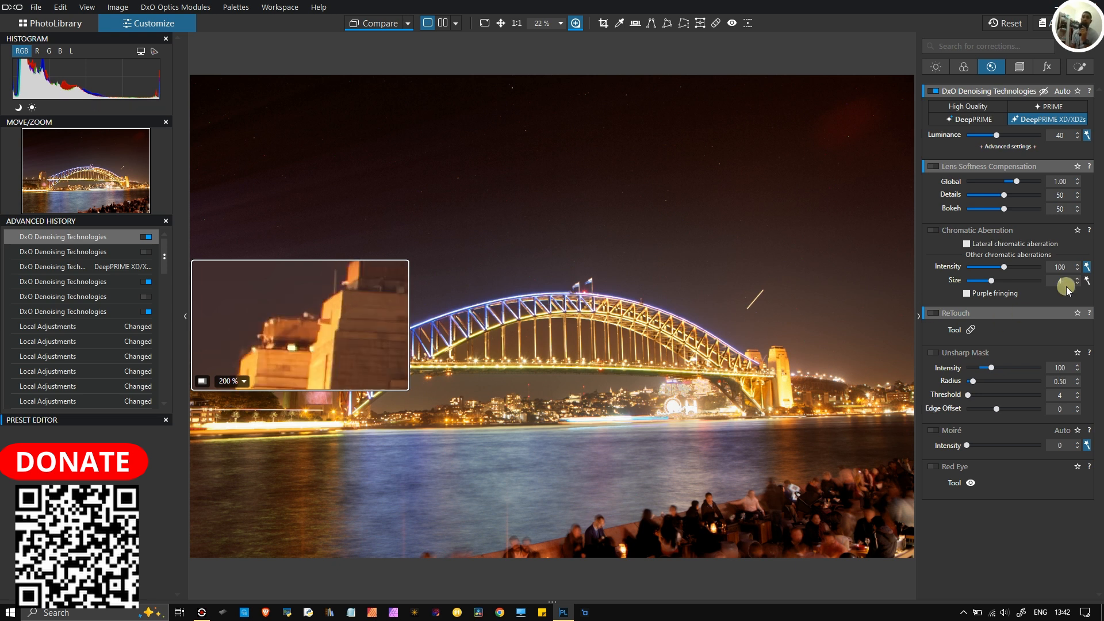
Enable Lens Softness Compensation, comparing the pylon detail with it off and on, and enable the Chromatic Aberration correction.
left_click(931, 168)
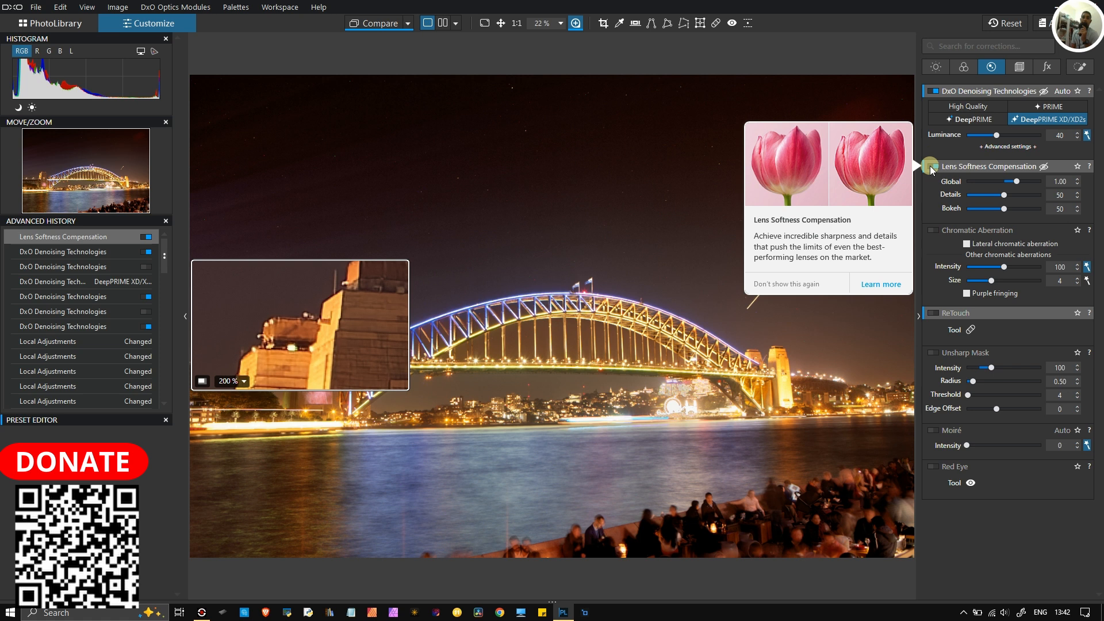
left_click(931, 168)
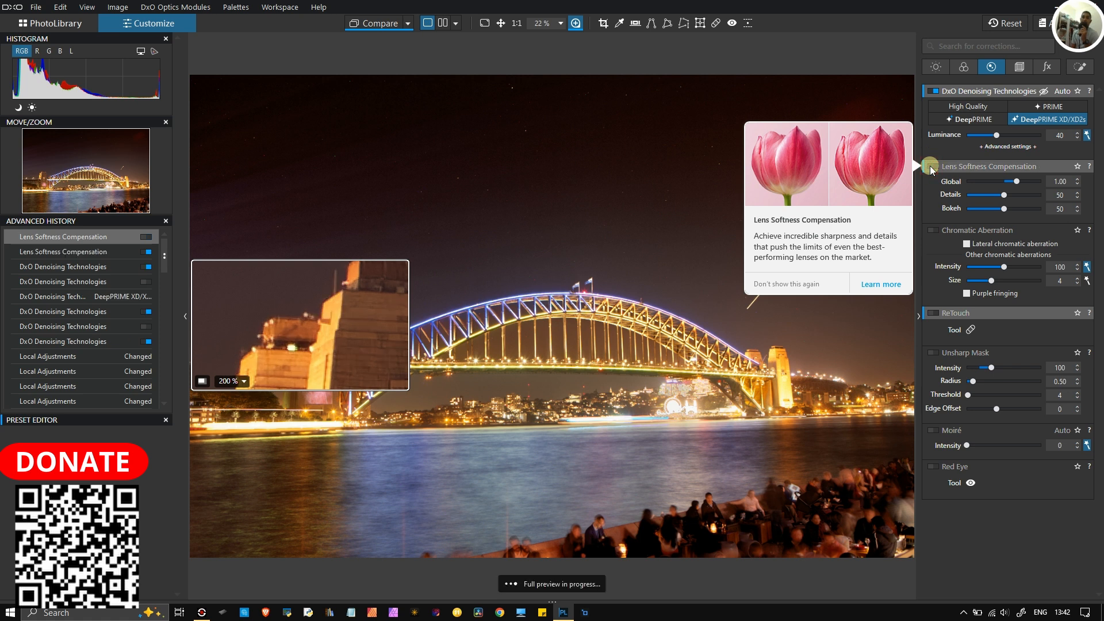
left_click(932, 168)
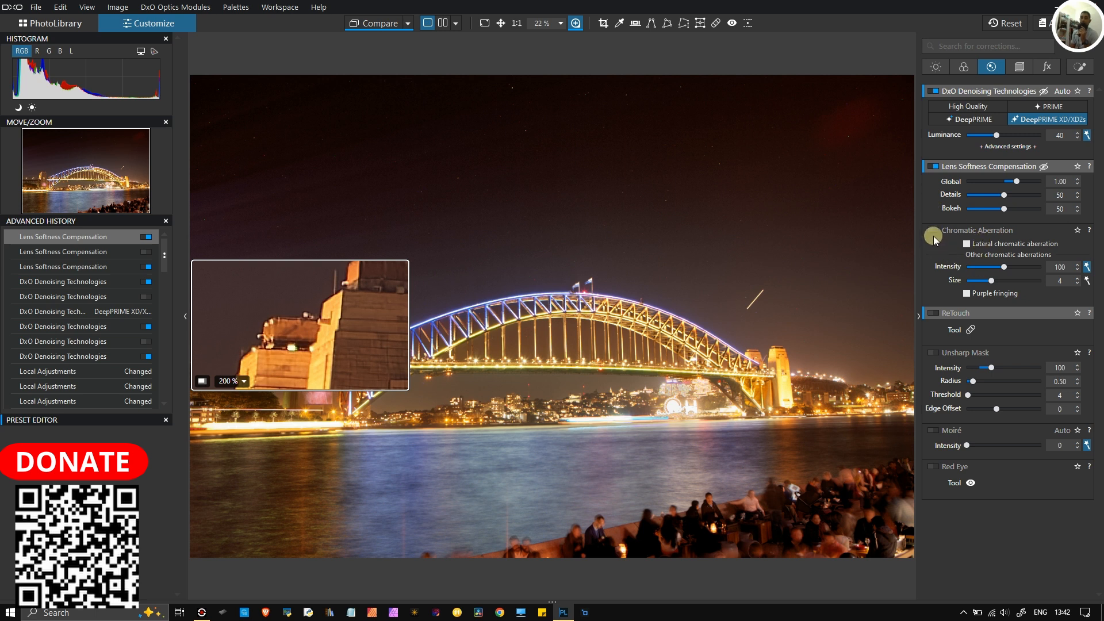
left_click(933, 232)
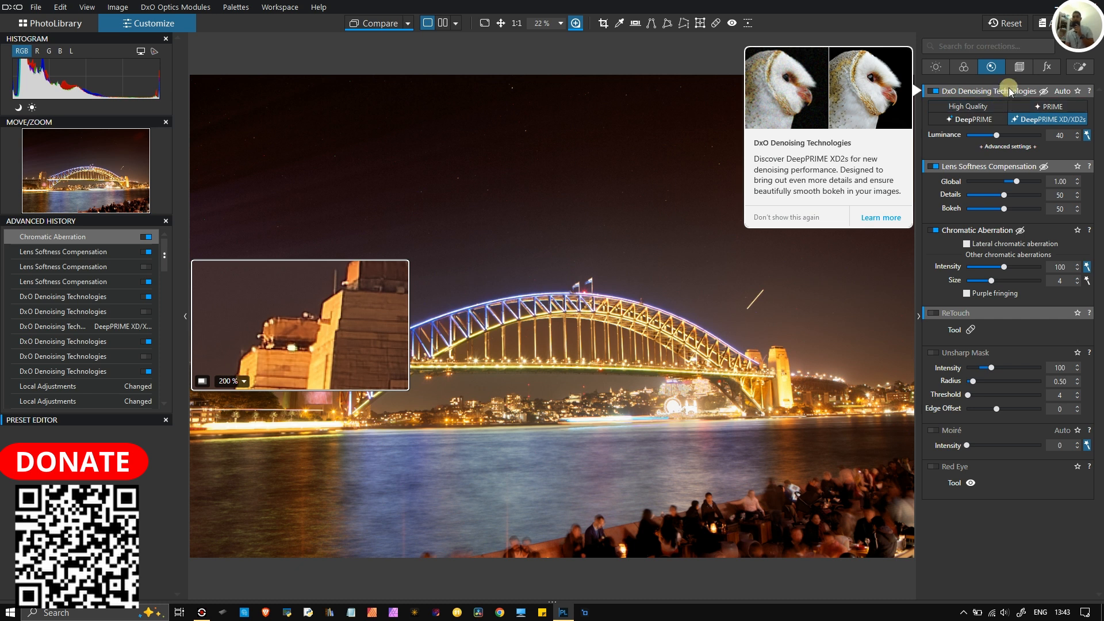
Hide the loupe and enable the automatic Horizon correction to level the photo.
left_click(1019, 67)
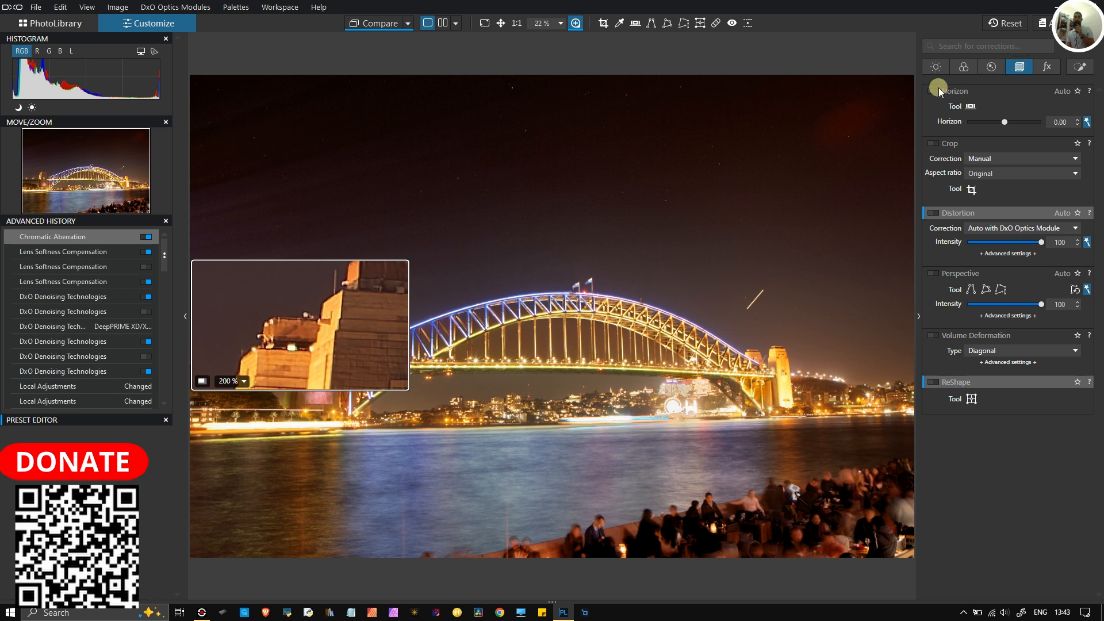
left_click(577, 23)
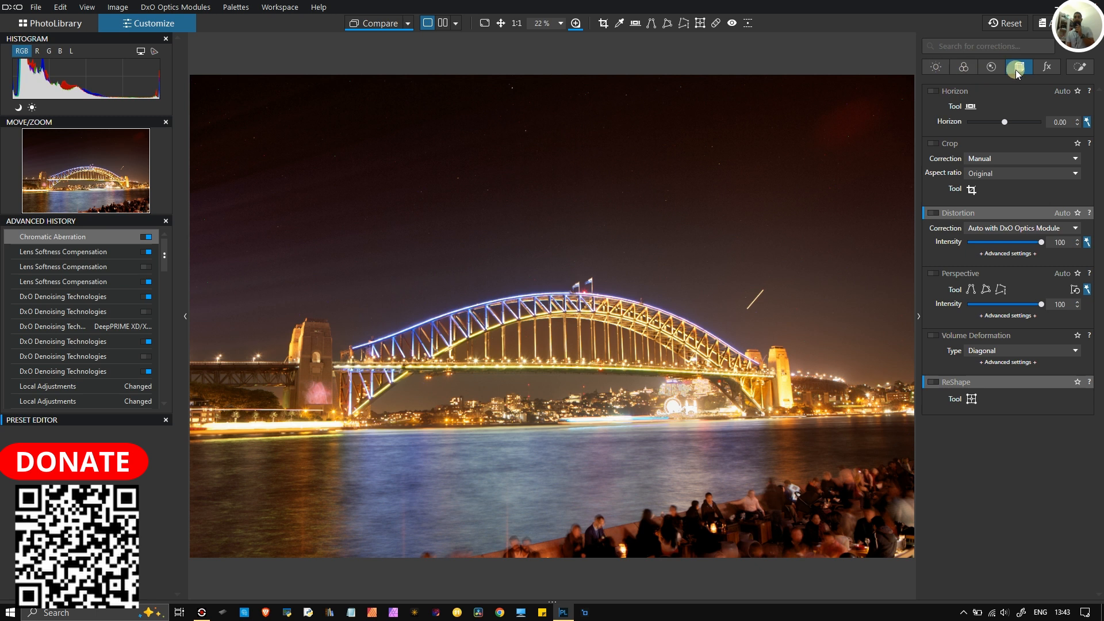
left_click(932, 92)
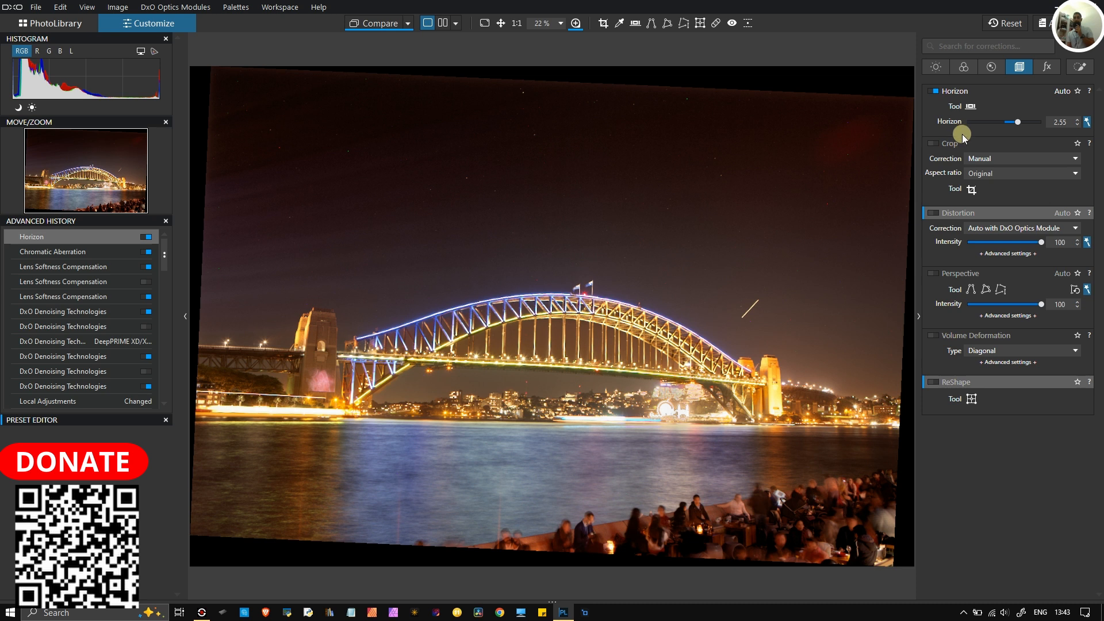
Enable Crop with its correction set to Auto based on keystoning / horizon, and enable the Distortion correction.
left_click(936, 143)
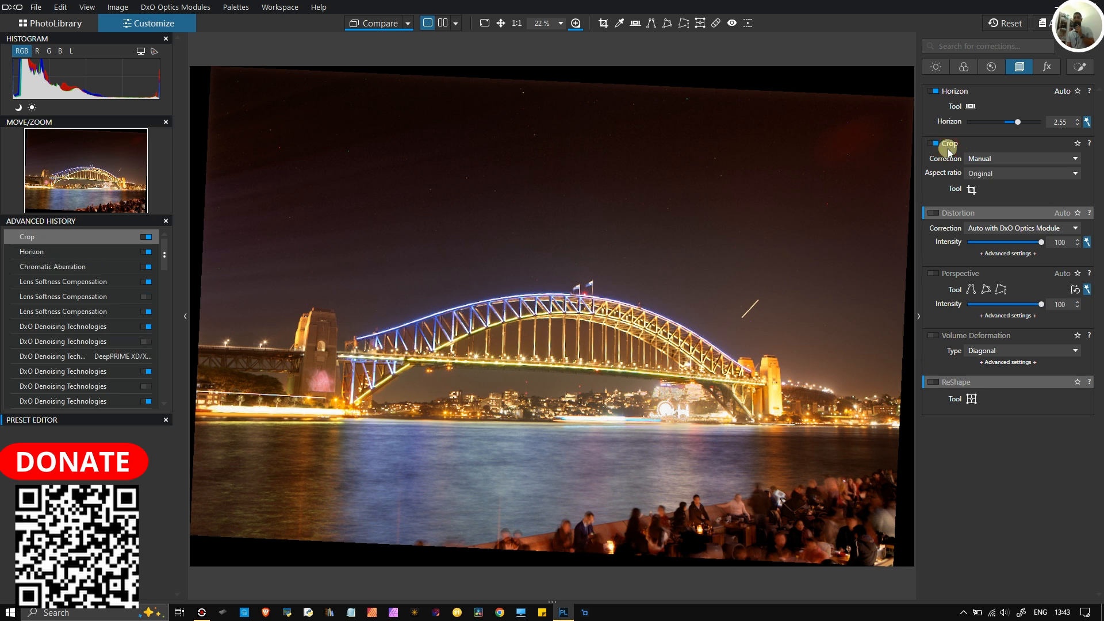
left_click(1004, 163)
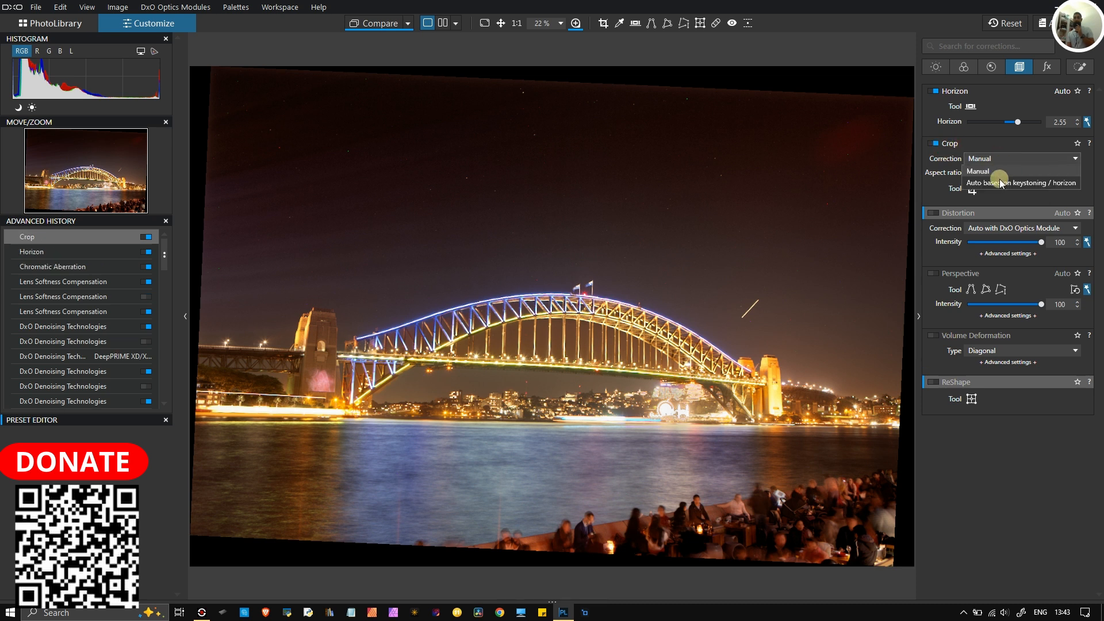
left_click(1000, 183)
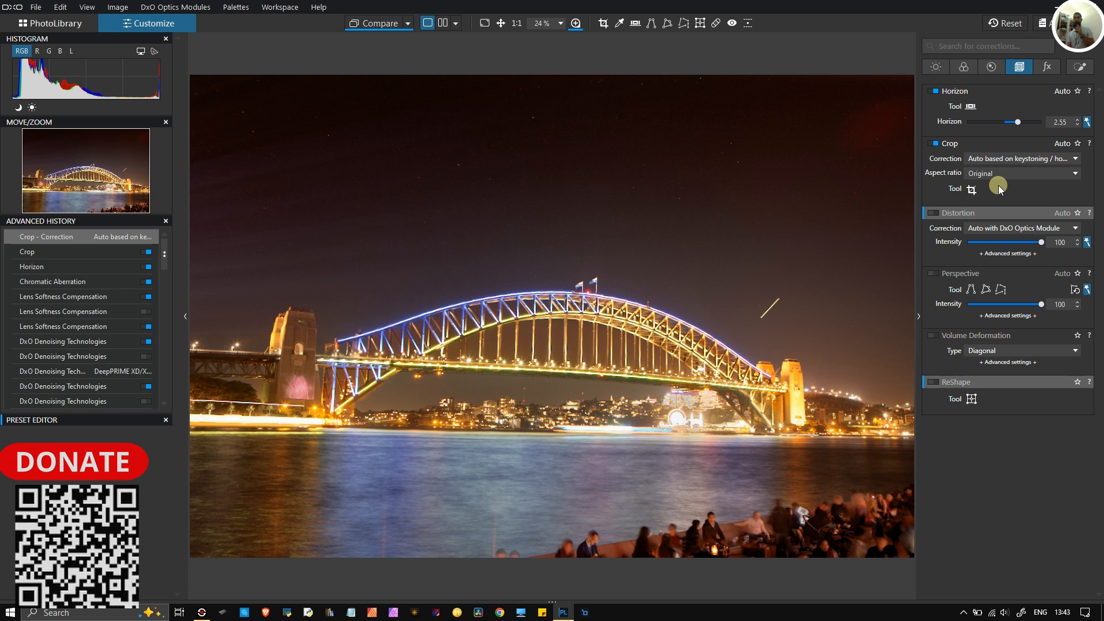
left_click(932, 214)
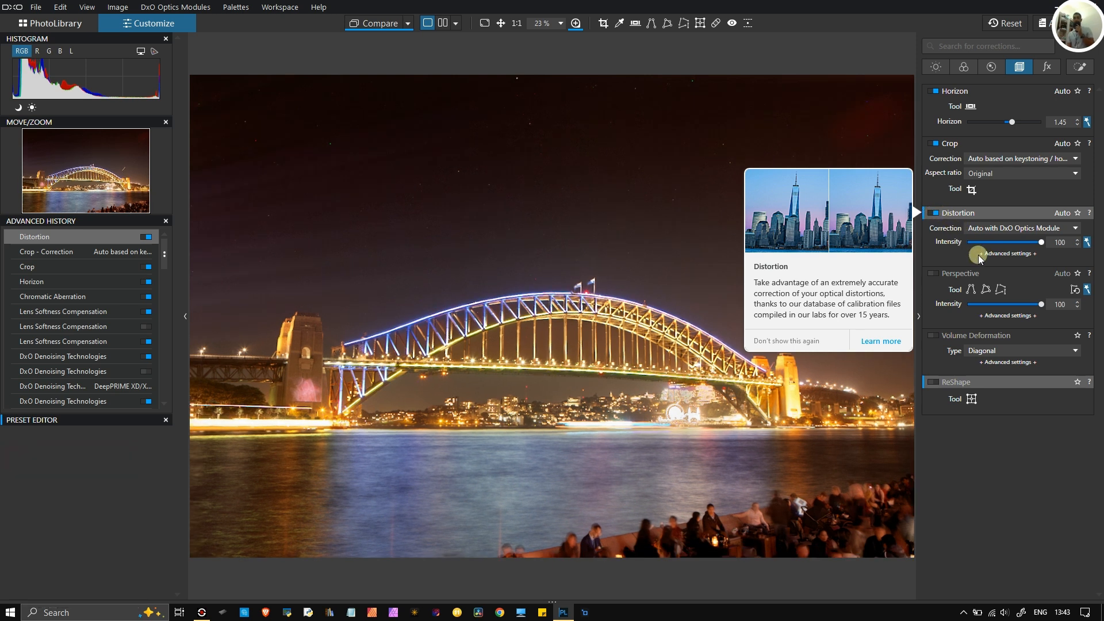
Try the Diagonal Volume Deformation correction, read its help text and compare the photo with the correction on and off.
left_click(937, 336)
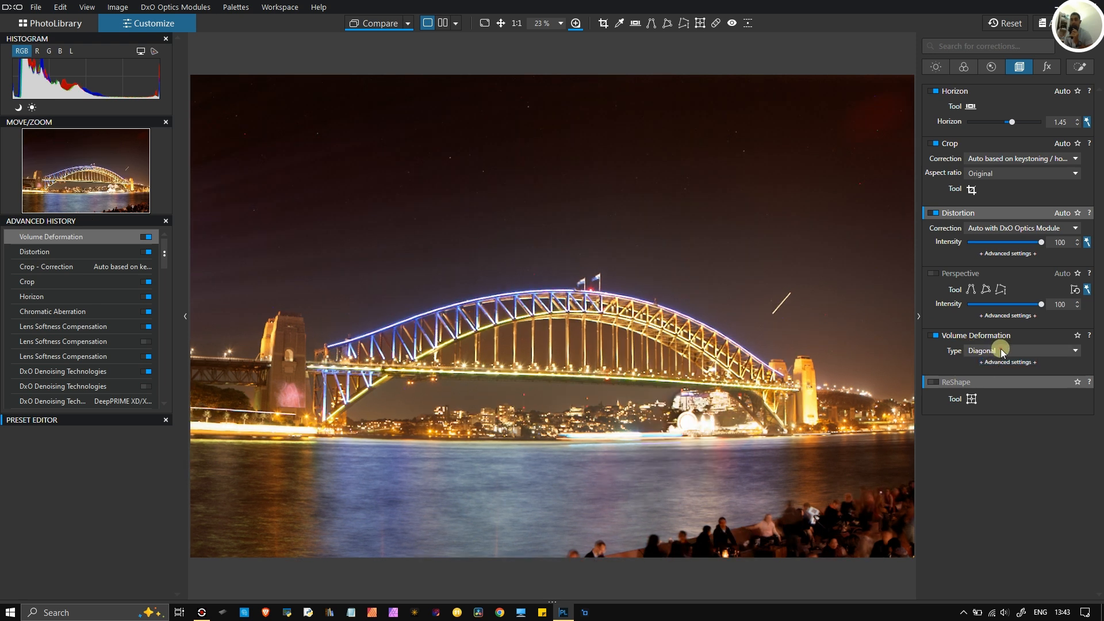
left_click(1000, 351)
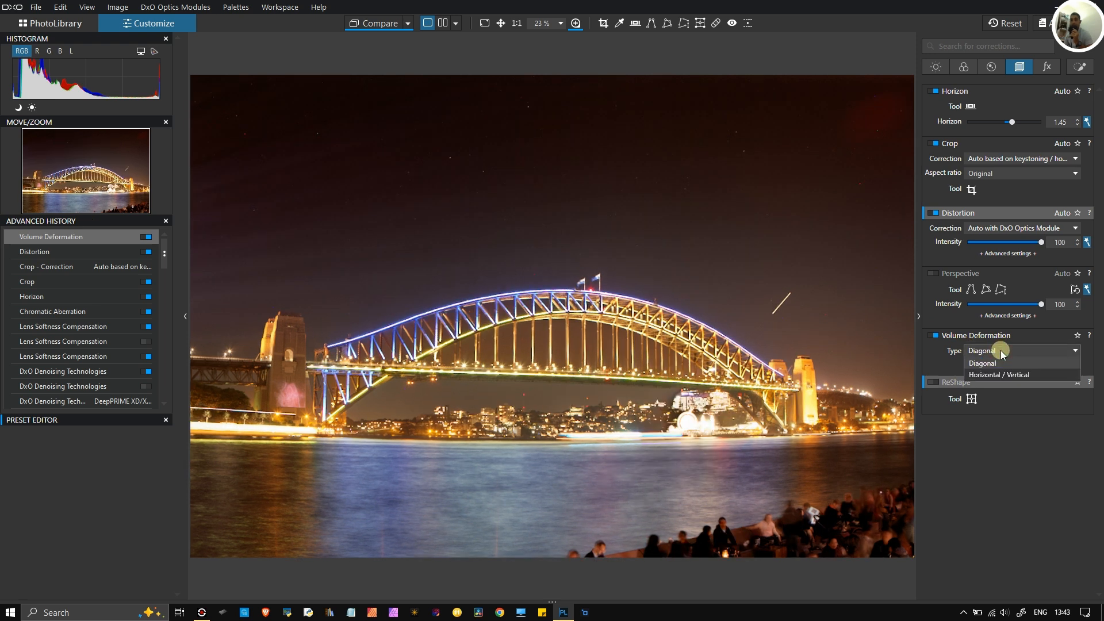
left_click(1090, 336)
left_click(1090, 336)
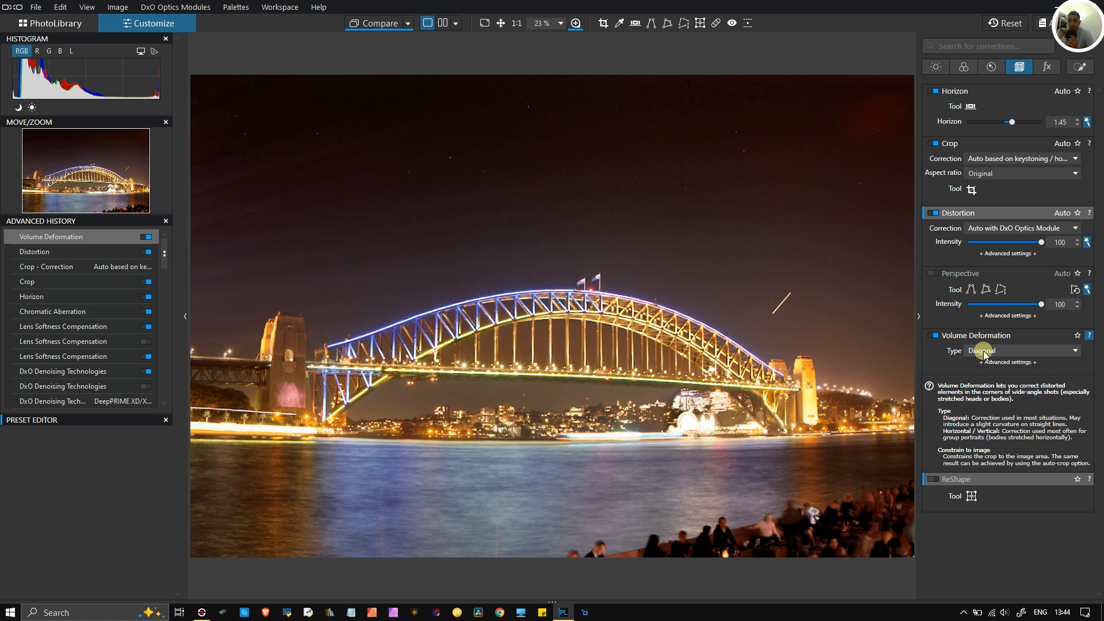
left_click(936, 336)
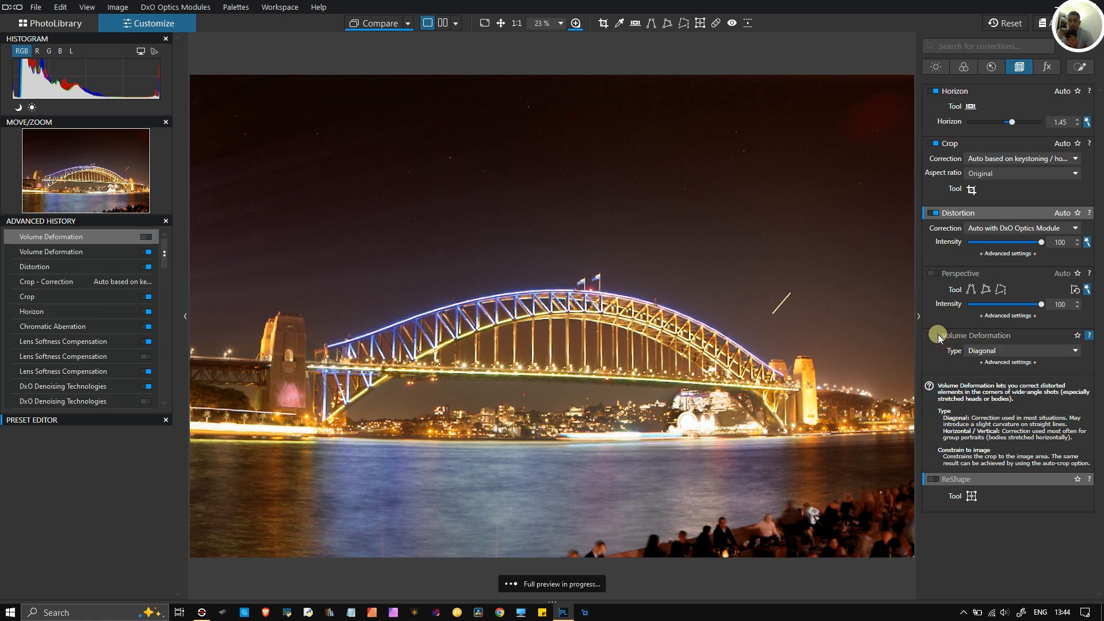
left_click(936, 336)
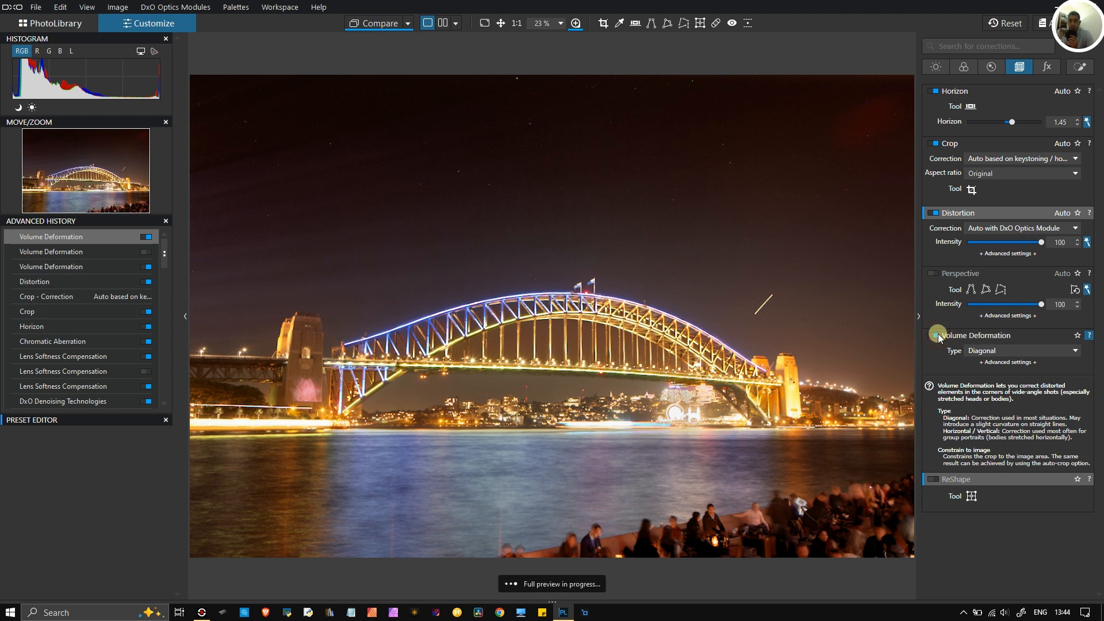
left_click(937, 335)
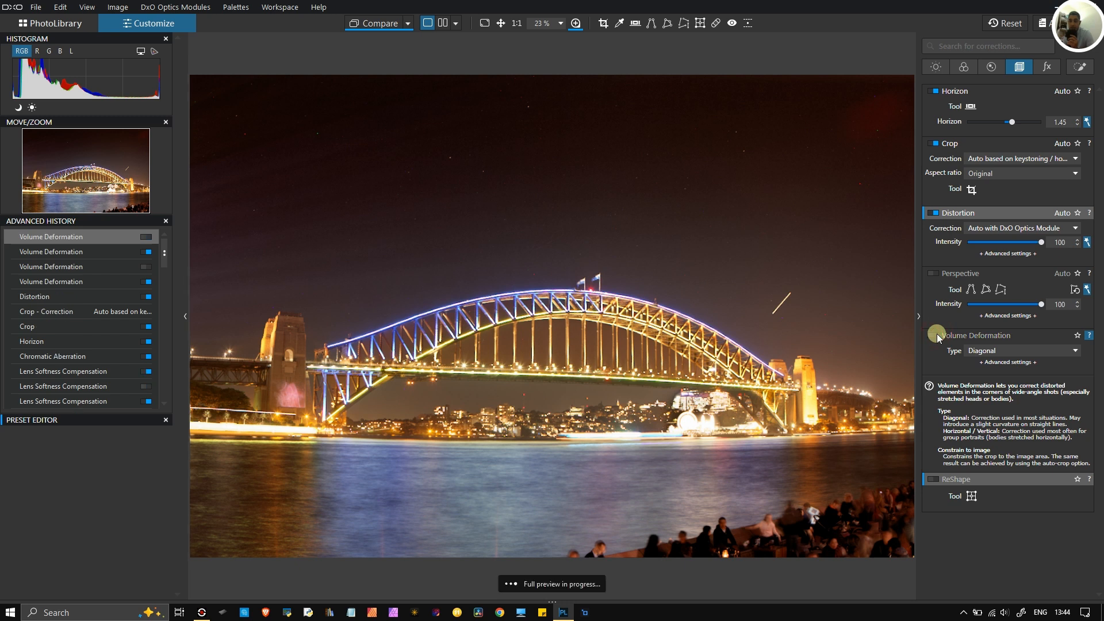
left_click(936, 335)
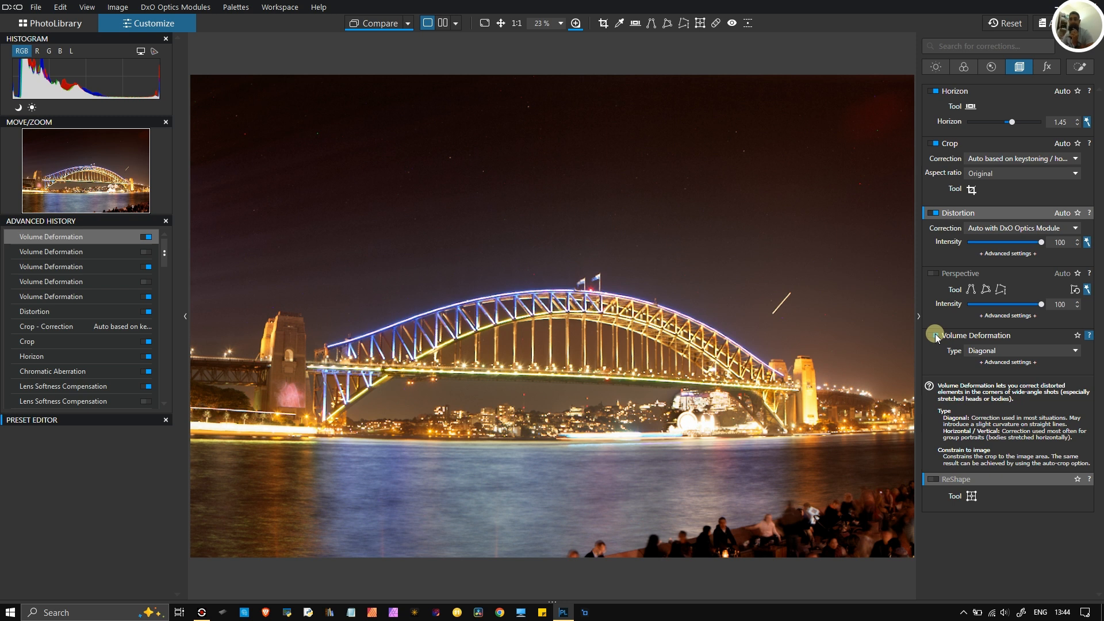
left_click(934, 335)
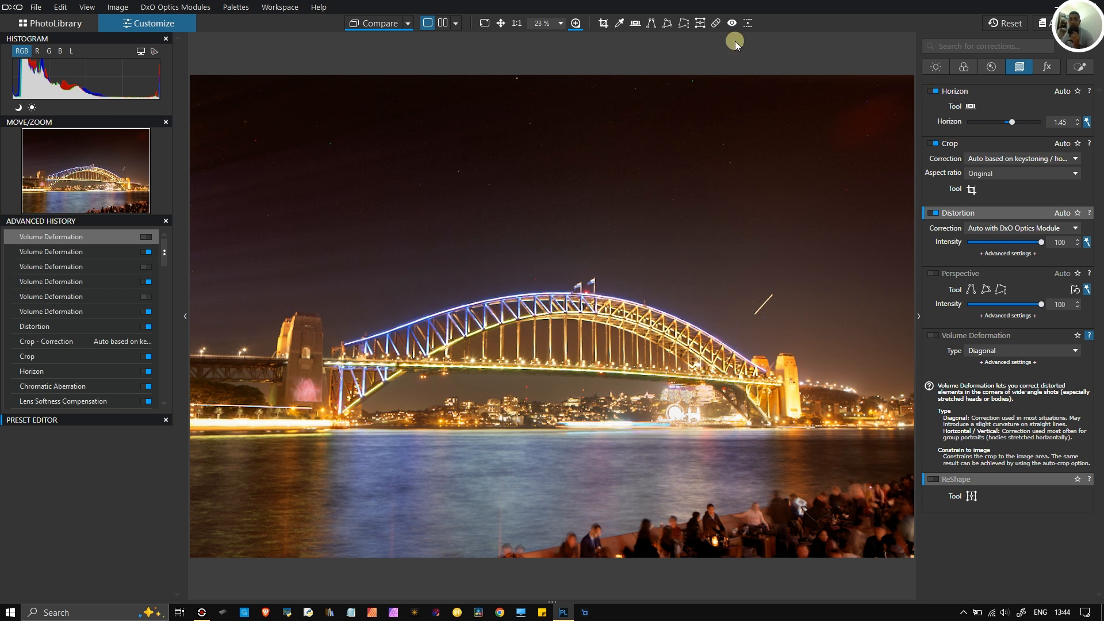
Compare the original and corrected photo in a left / right split view, sweeping the divider across it, and briefly check the left pylon with the loupe.
left_click(455, 24)
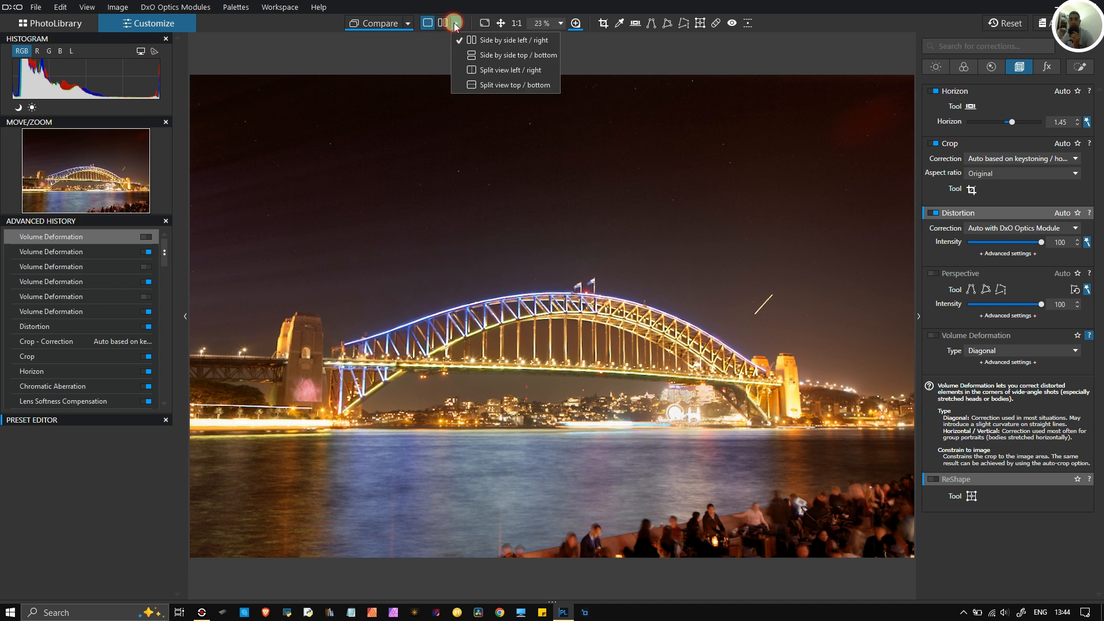
left_click(490, 69)
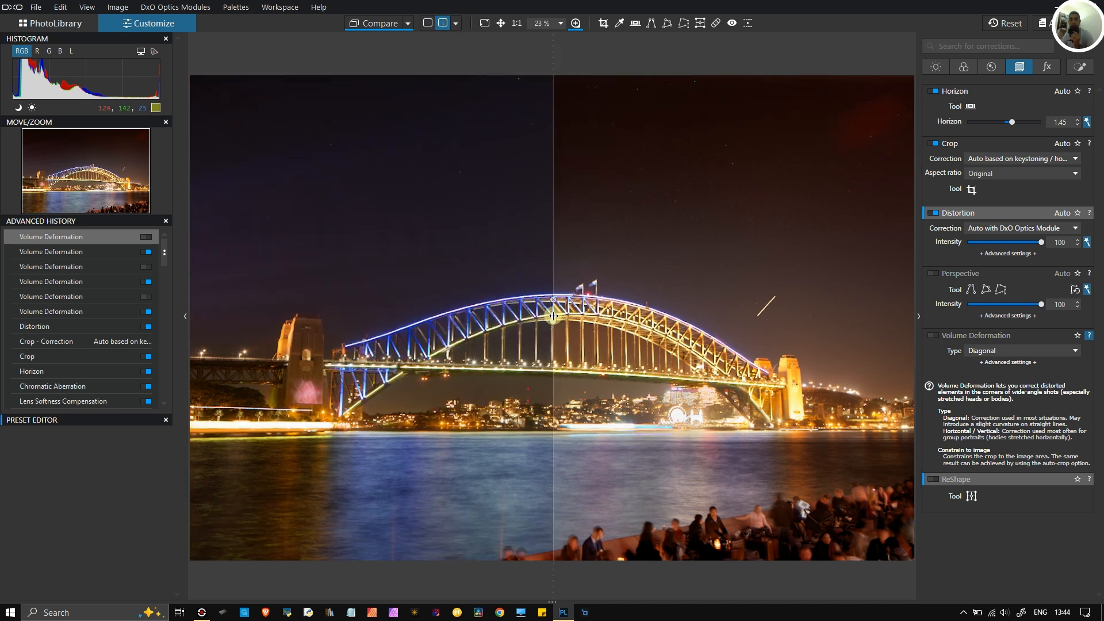
left_click_drag(553, 315, 62, 363)
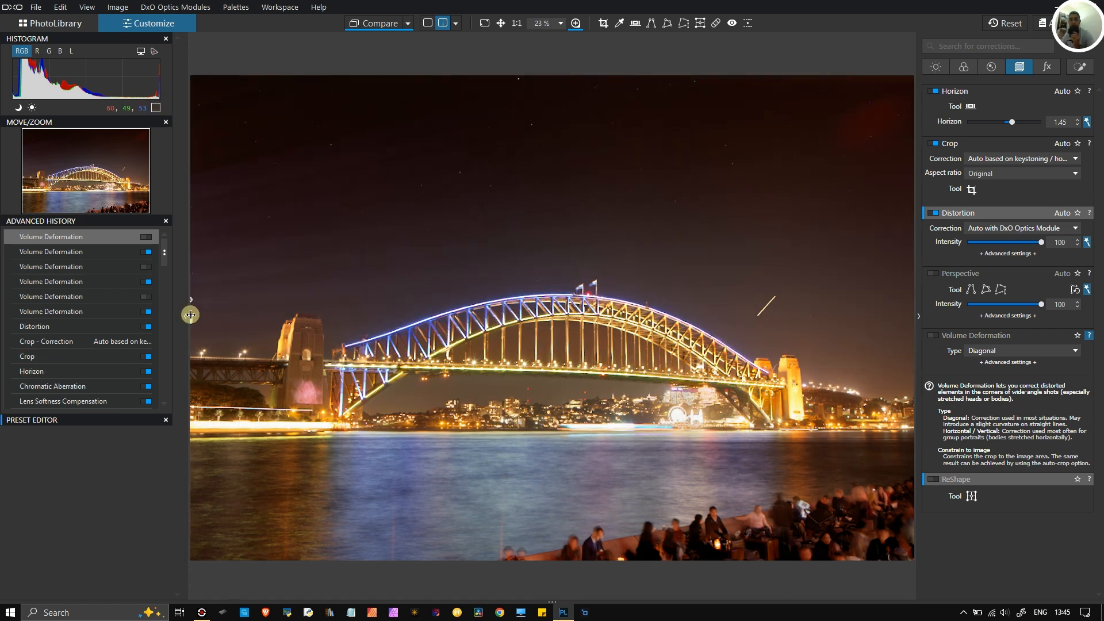
left_click_drag(190, 316, 555, 325)
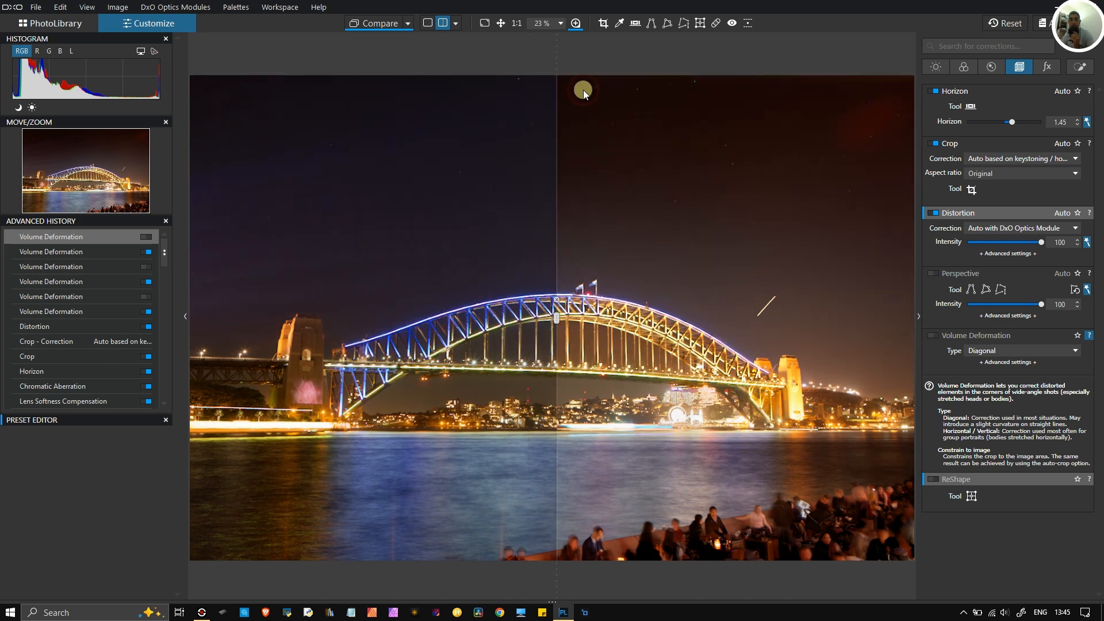
left_click(576, 24)
left_click(305, 381)
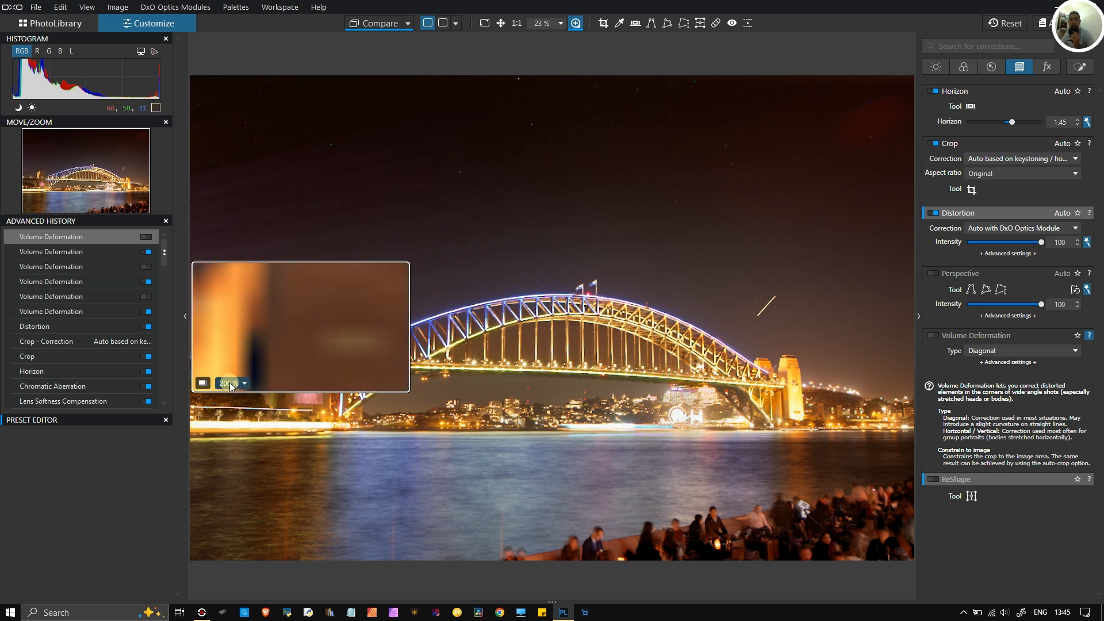
left_click(575, 26)
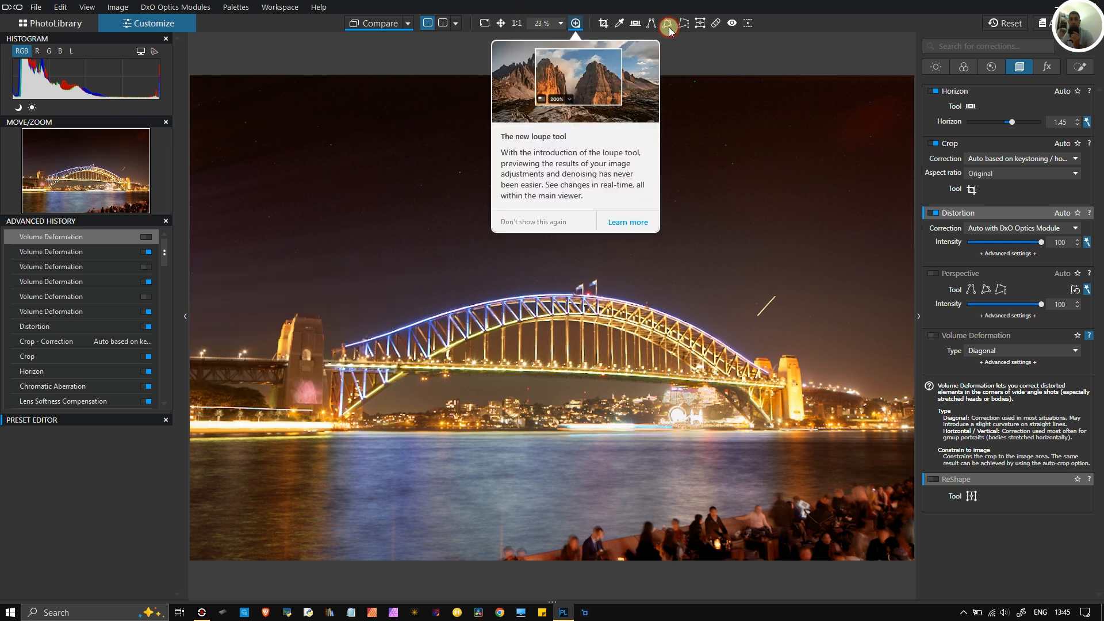
Apply the Miniature Effect and spread its lines so the sharp zone spans from the sky above the arch to the water below the bridge.
left_click(749, 22)
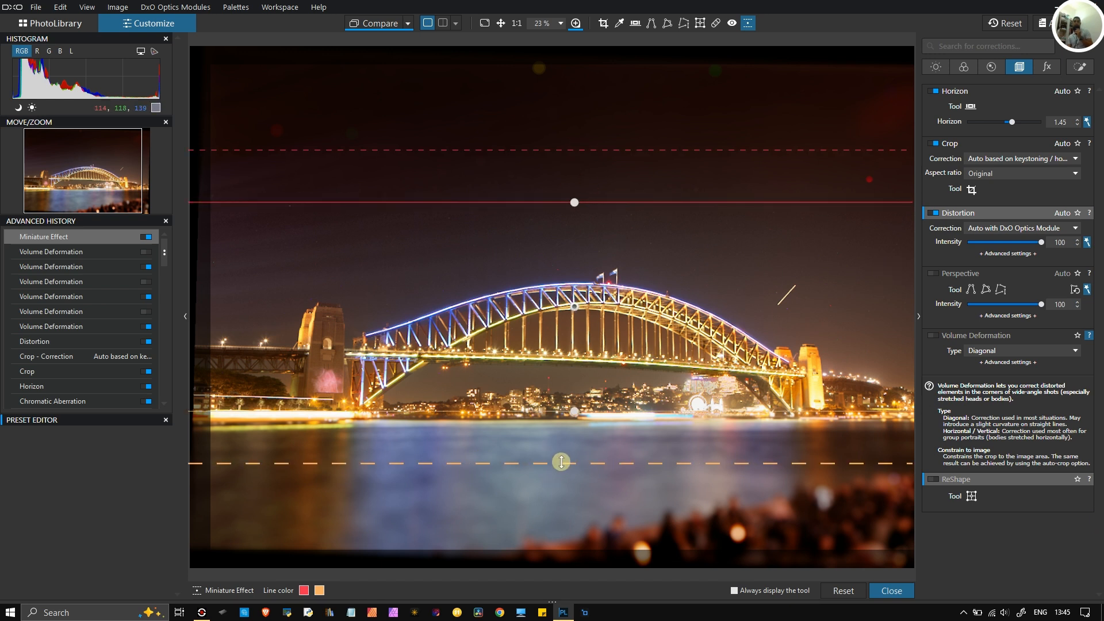
left_click_drag(562, 461, 558, 521)
left_click_drag(573, 203, 573, 220)
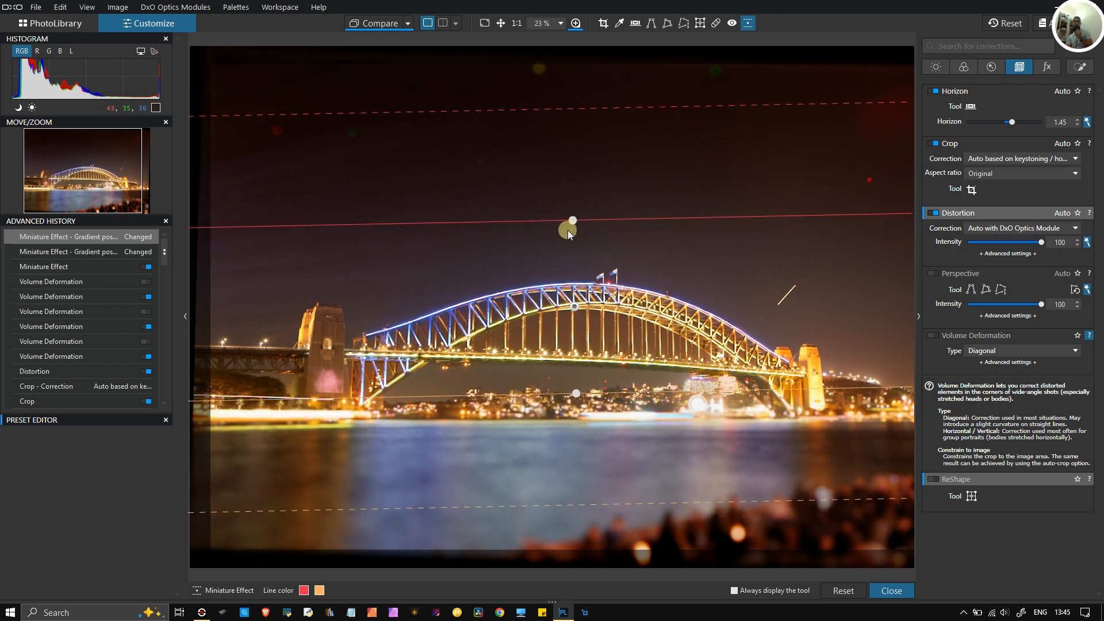
left_click_drag(574, 395, 583, 464)
left_click_drag(590, 573, 590, 579)
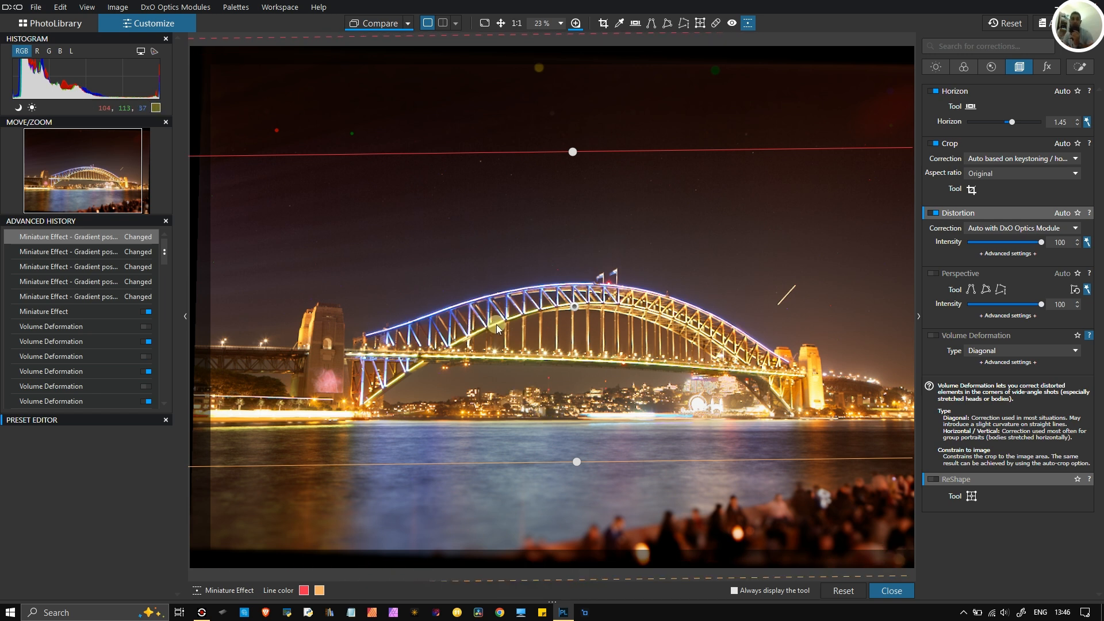
left_click(748, 24)
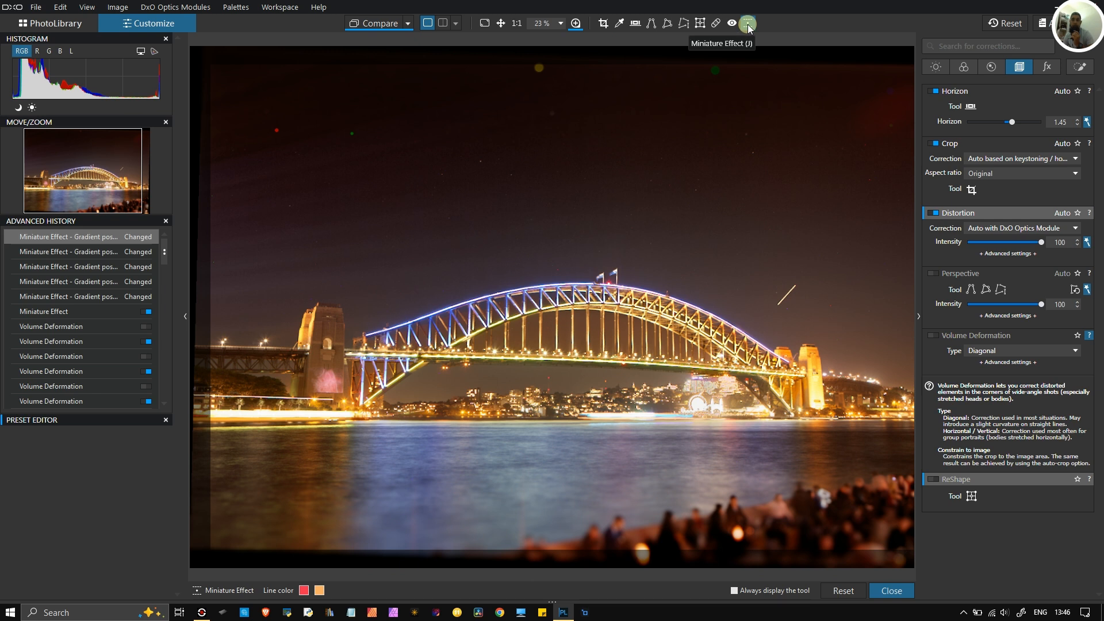
left_click(748, 24)
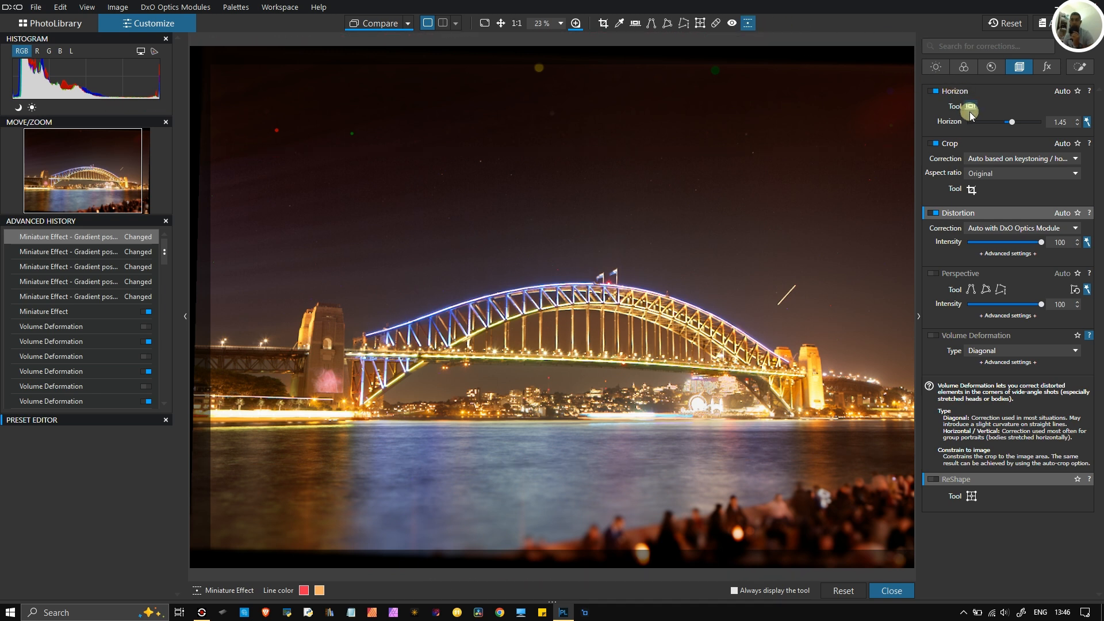
Set the global Contrast to 18 and enable DxO ClearView Plus.
left_click(943, 71)
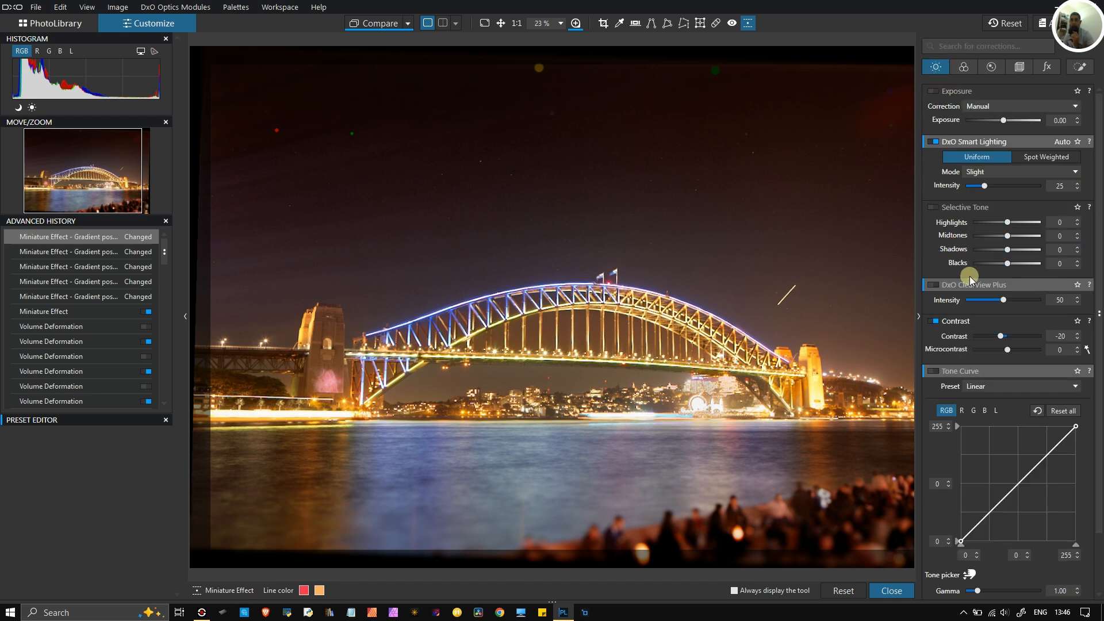
left_click_drag(1001, 339, 1013, 342)
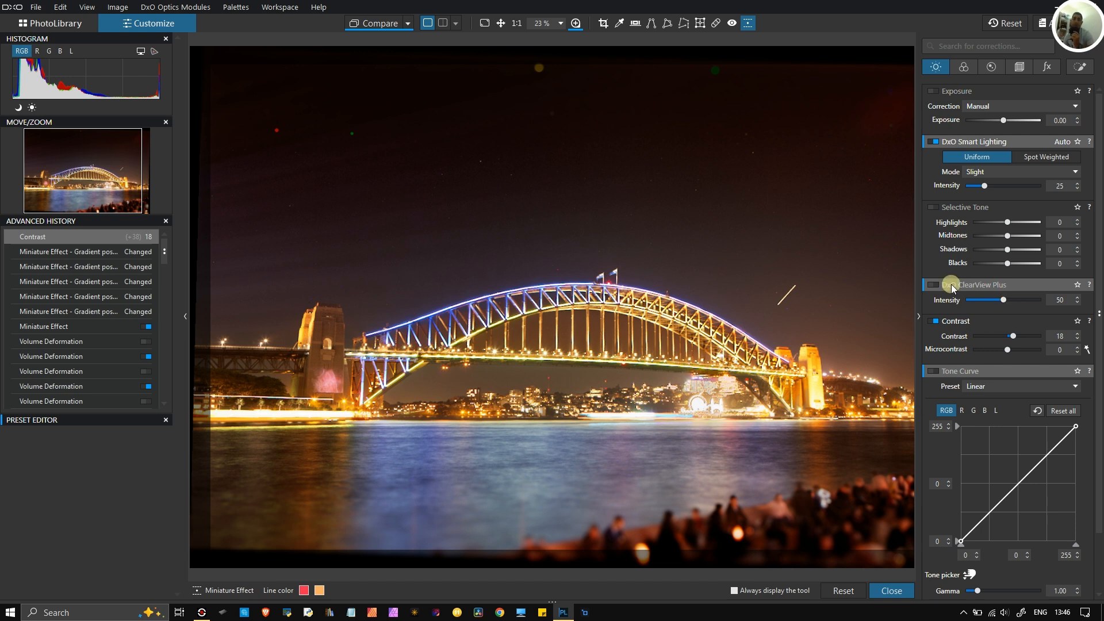
mouse_move(992, 289)
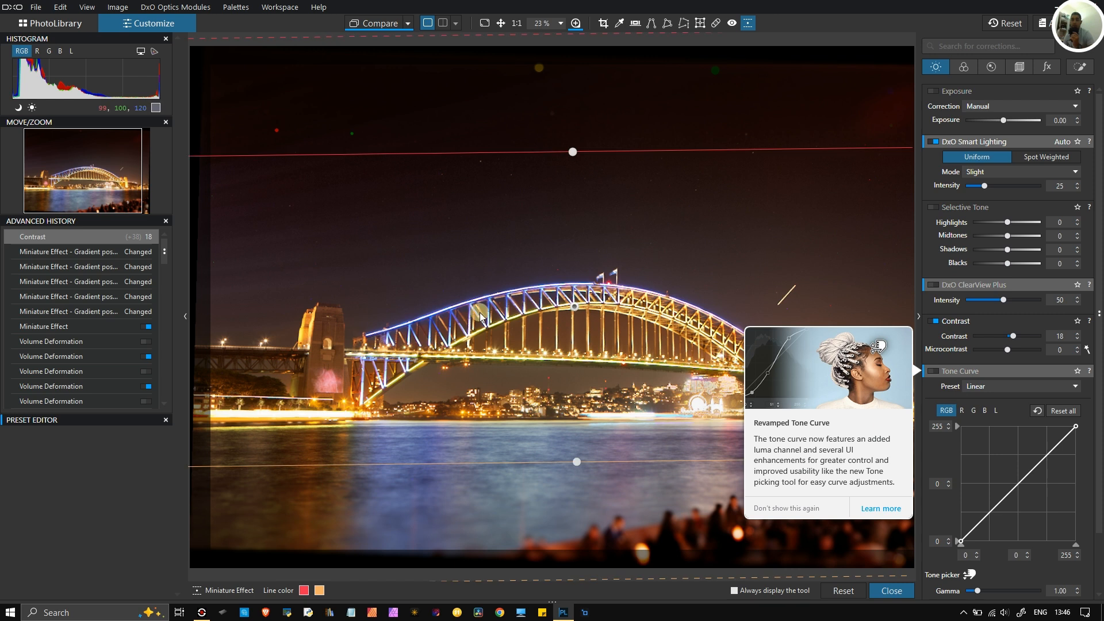
left_click(934, 285)
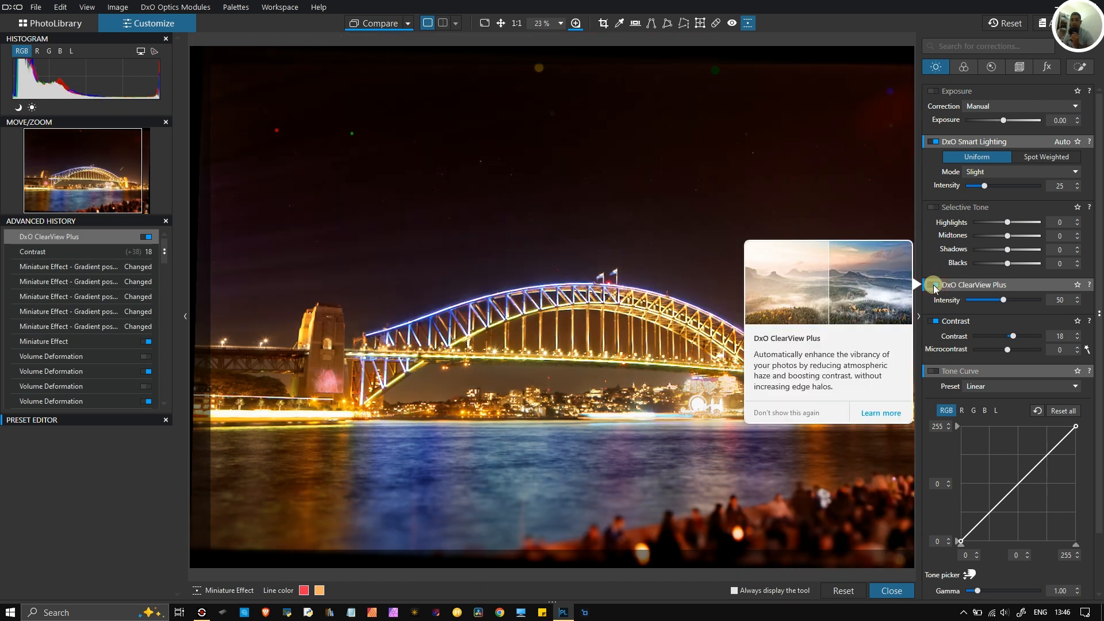
left_click(746, 23)
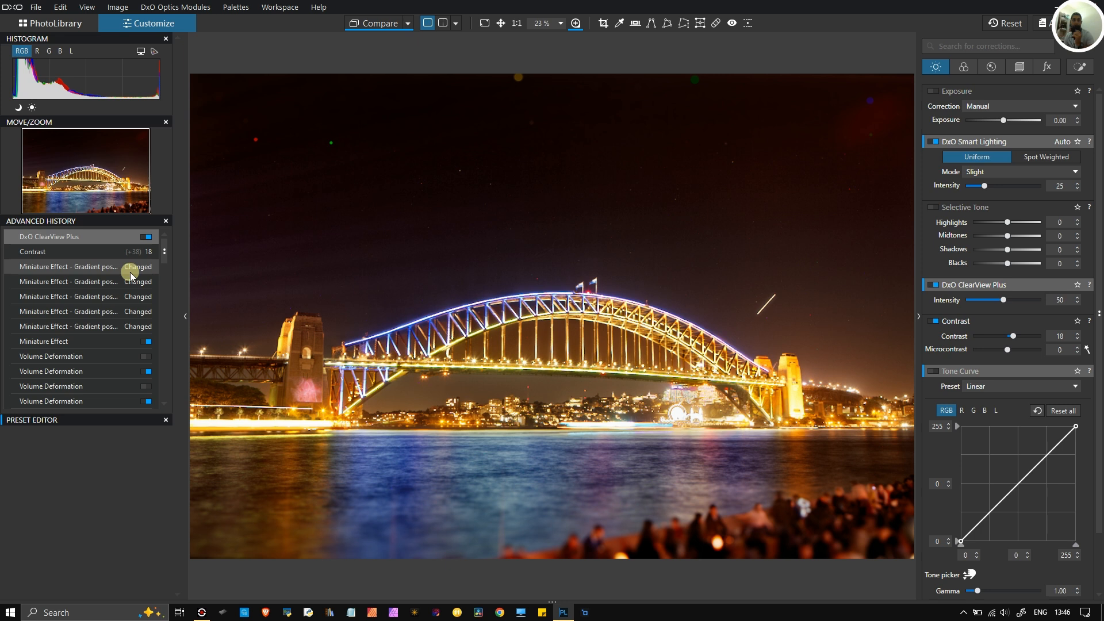
Review the history states from the first Miniature Effect gradient change up to DxO ClearView Plus, and compare the result with the original in split view.
left_click(117, 327)
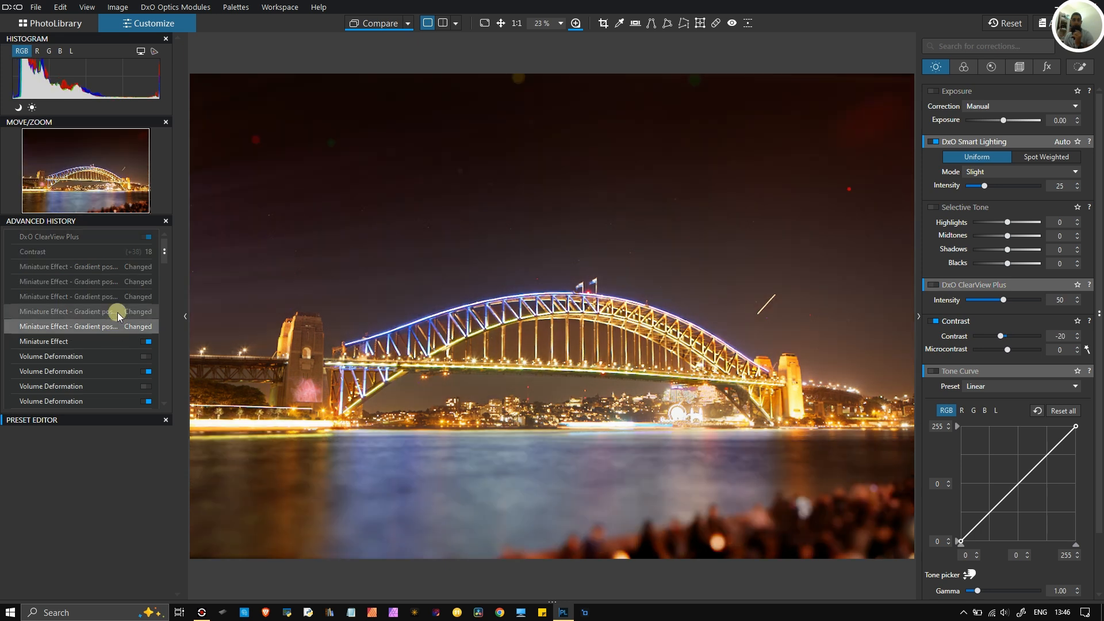
left_click(117, 312)
left_click(118, 298)
left_click(120, 282)
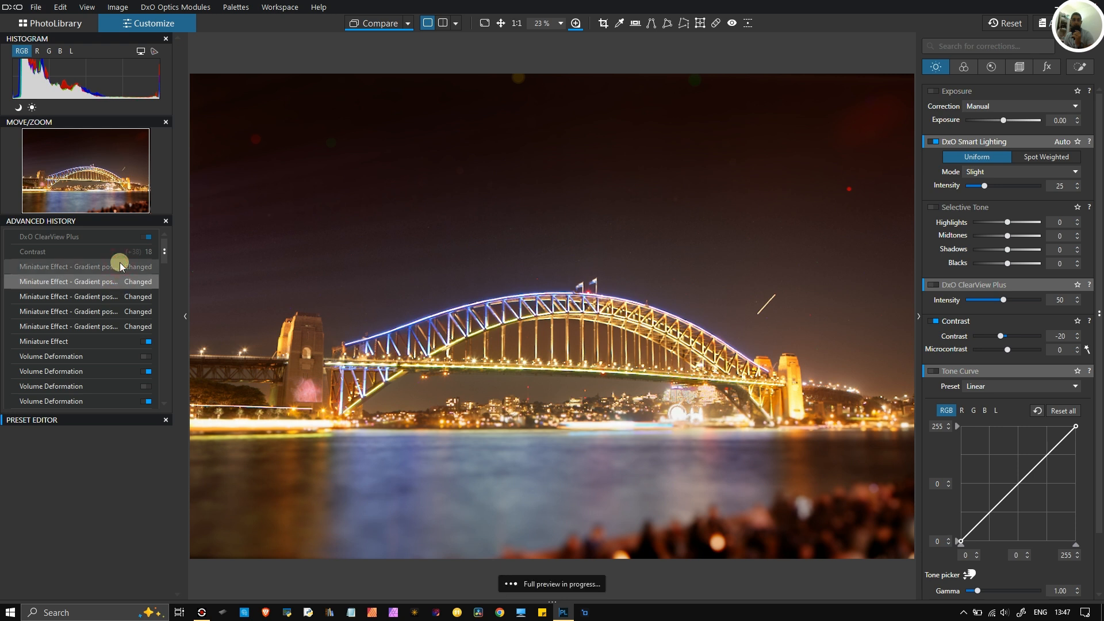
left_click(120, 264)
left_click(116, 253)
left_click(111, 237)
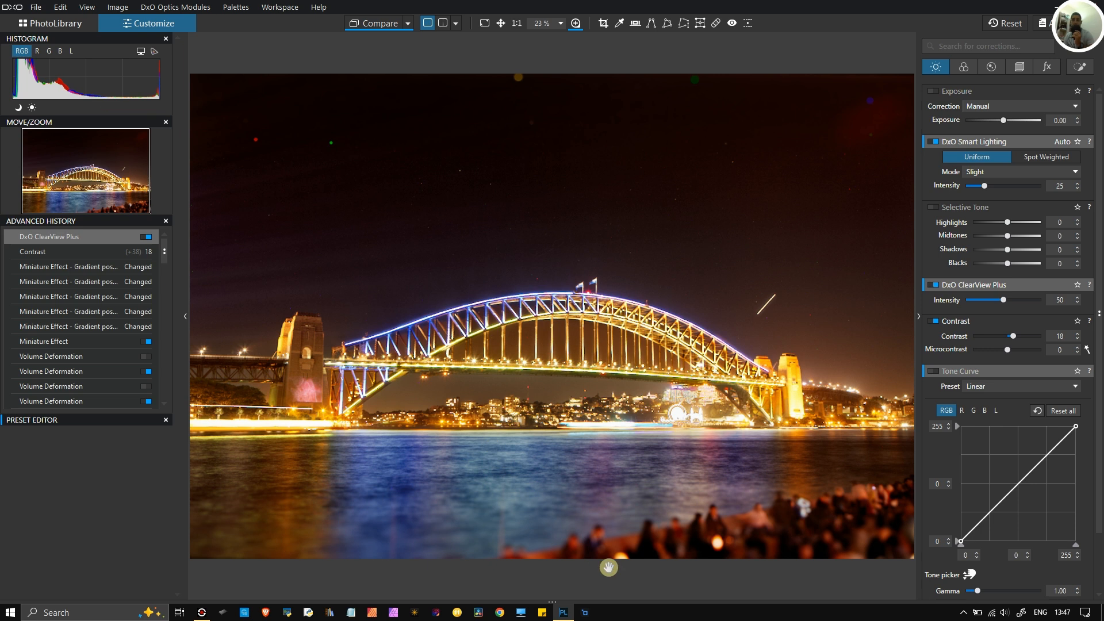
left_click(442, 23)
left_click_drag(556, 318, 570, 430)
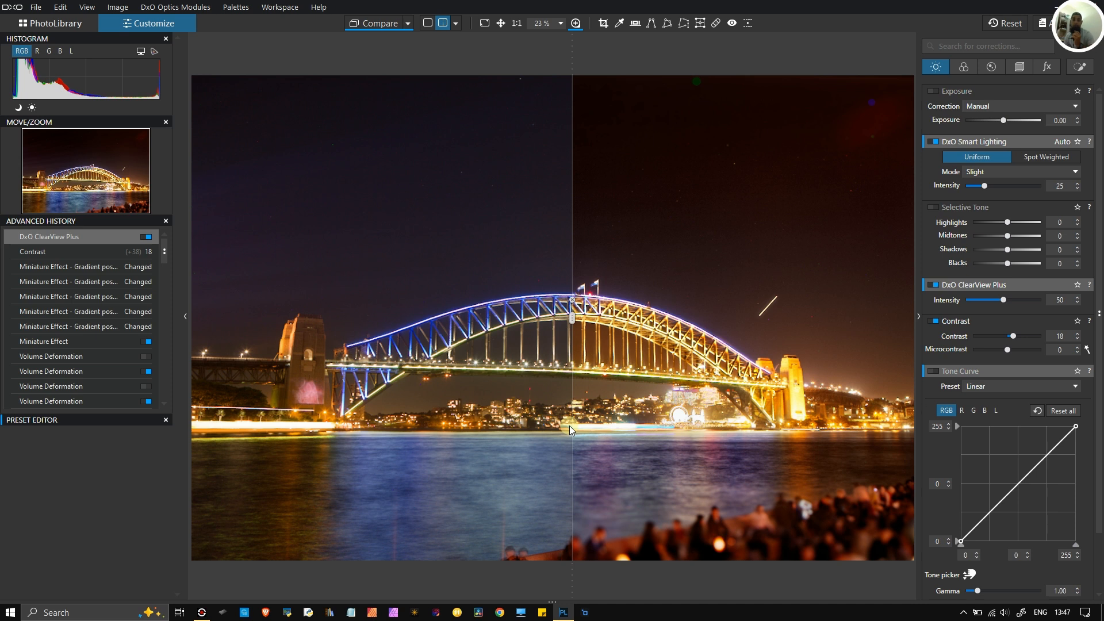
Export the photo to disk using only the JPEG for tablet or HDTV option, choosing a custom folder as its destination.
left_click(38, 7)
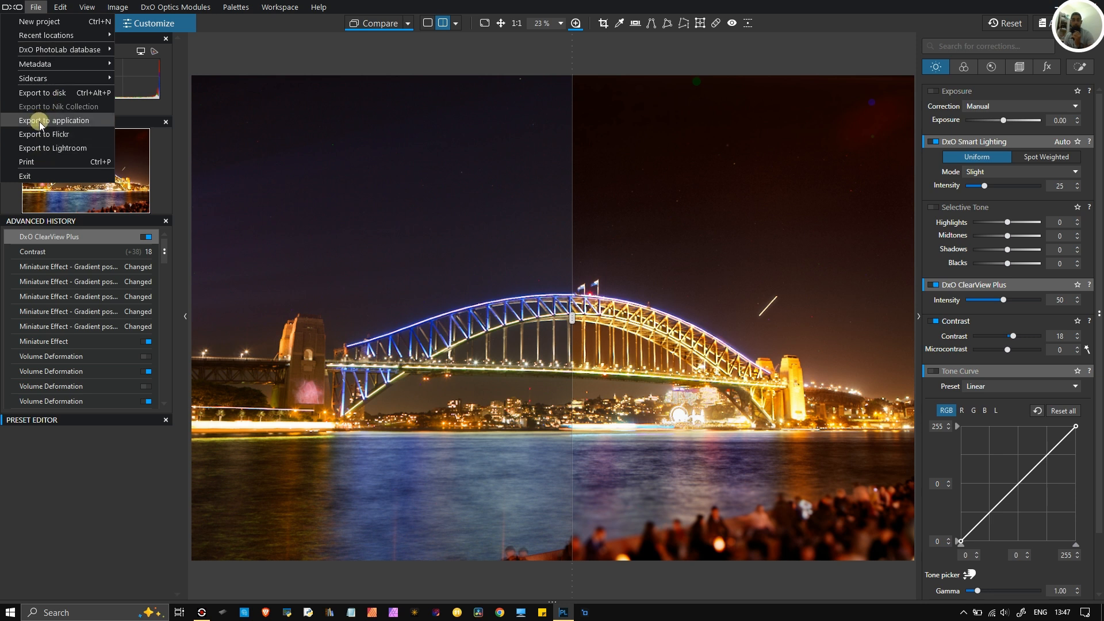
left_click(39, 92)
left_click(363, 213)
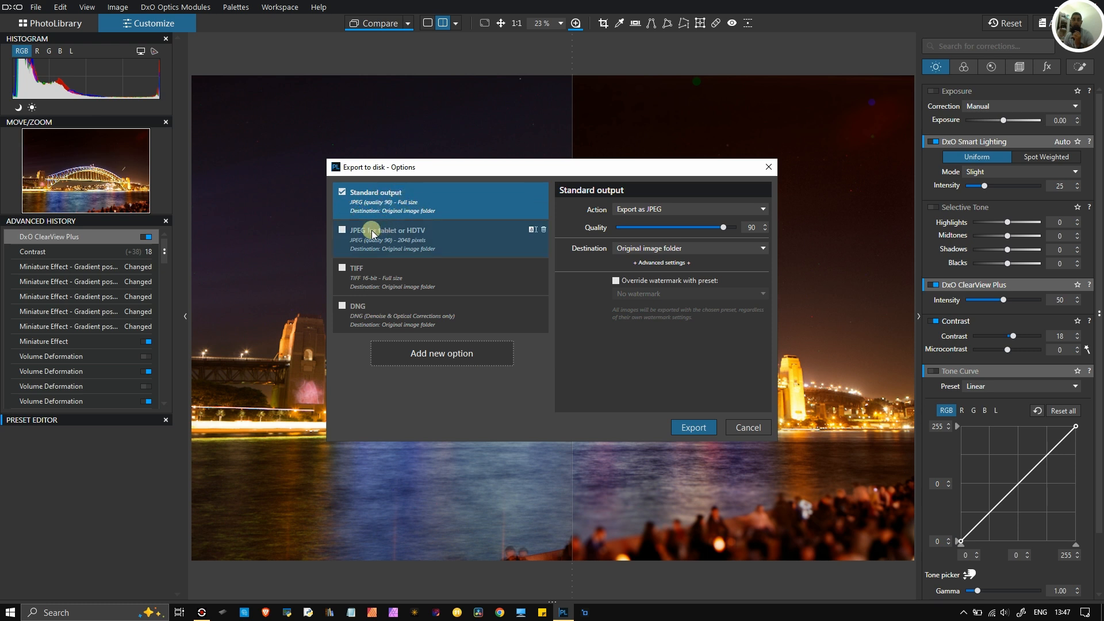
left_click(360, 241)
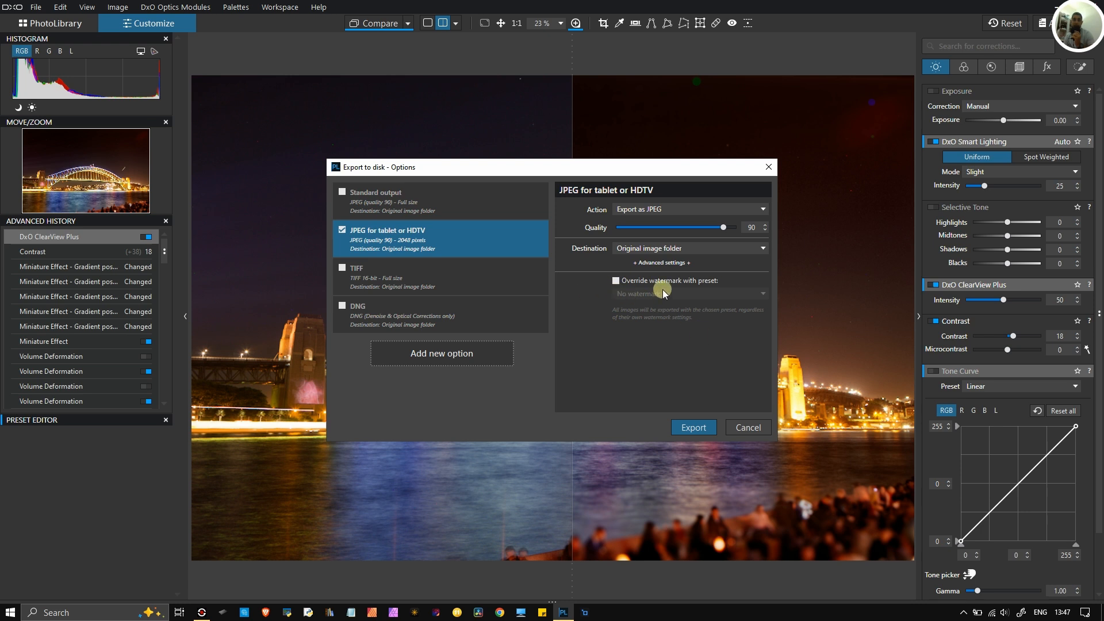
left_click(700, 247)
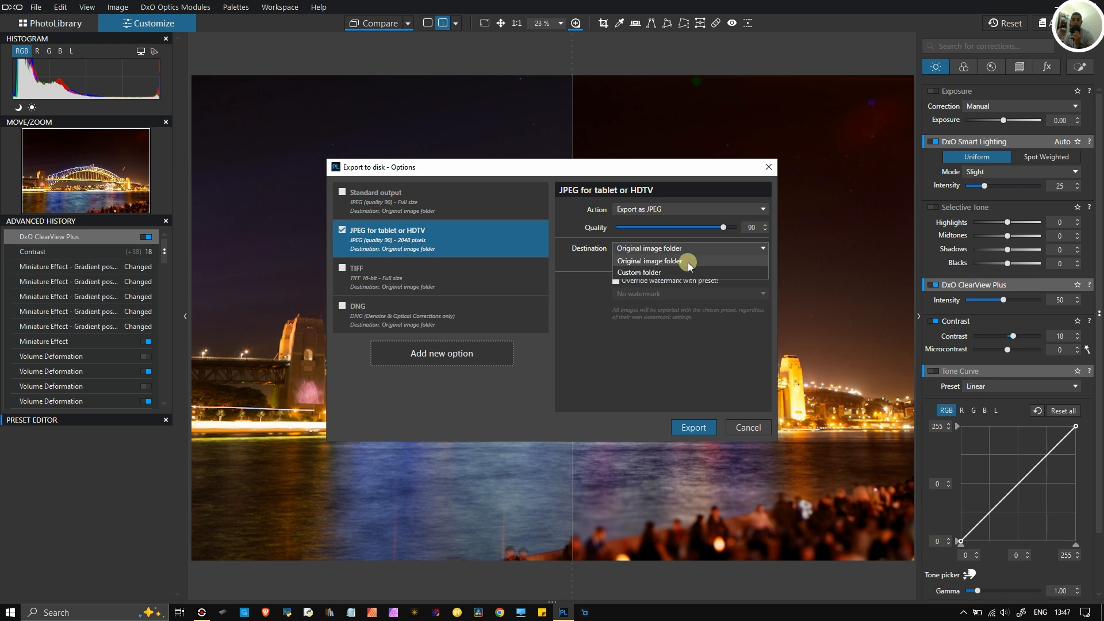
left_click(671, 267)
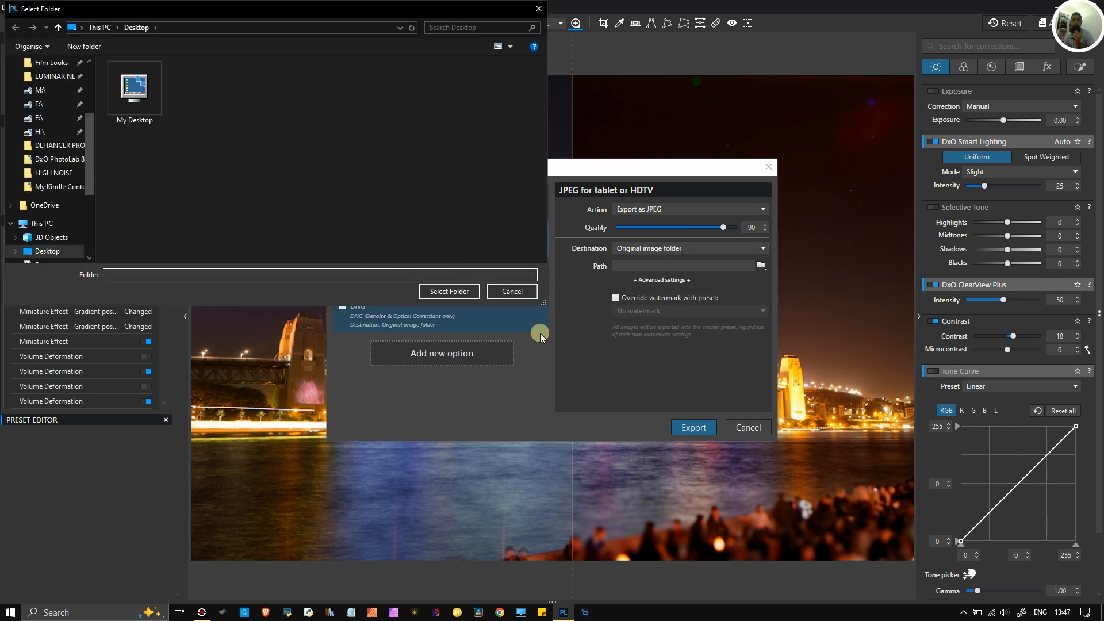
left_click(452, 291)
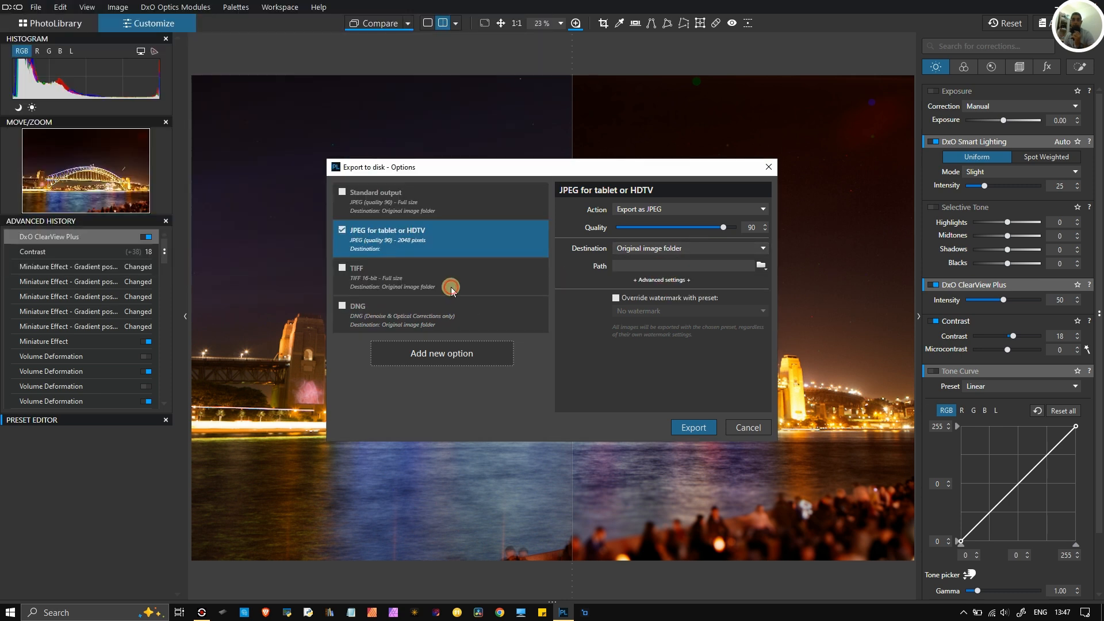
left_click(696, 430)
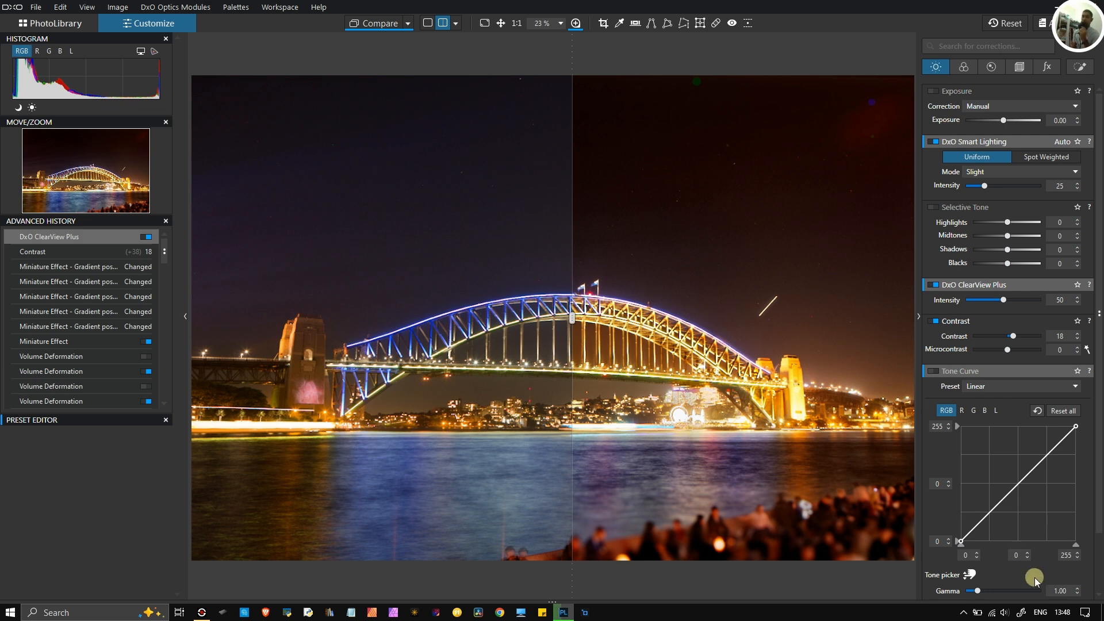
Try the Tone Curve's tone picker on the photo and preview contrast presets such as Medium Contrast (RGB), keeping the Linear curve.
scroll(981, 477, "down", 2)
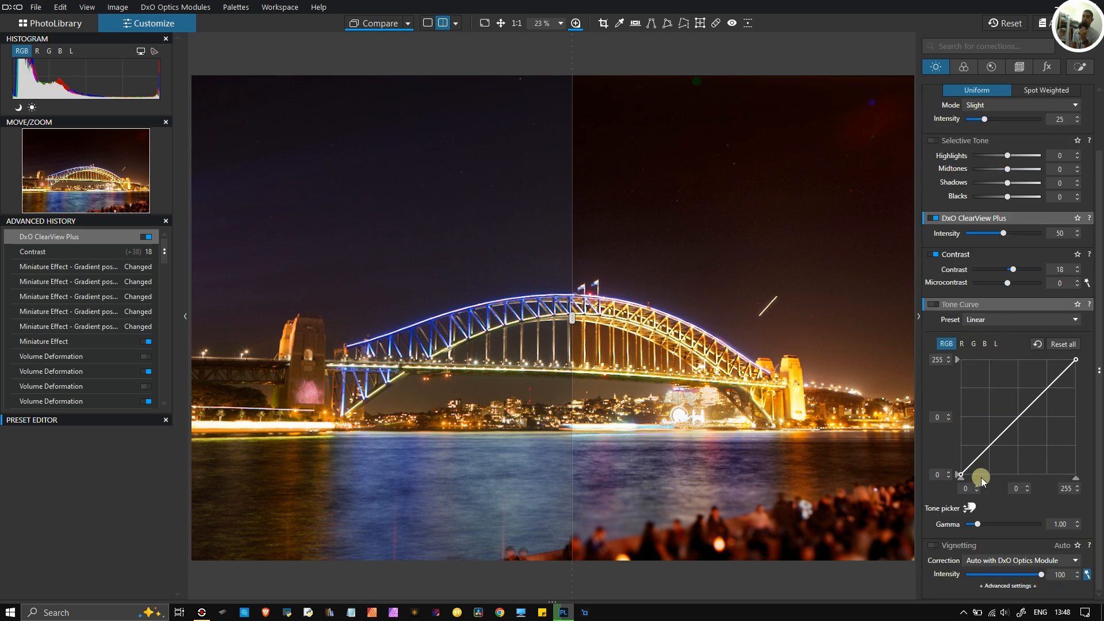
left_click(970, 509)
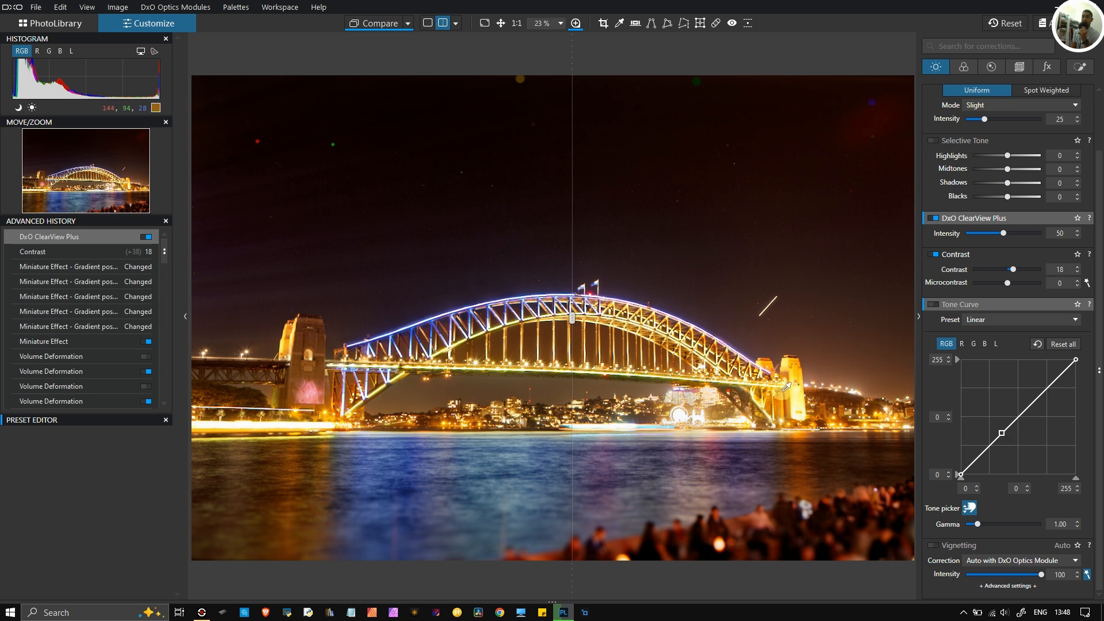
left_click(796, 528)
left_click(1076, 320)
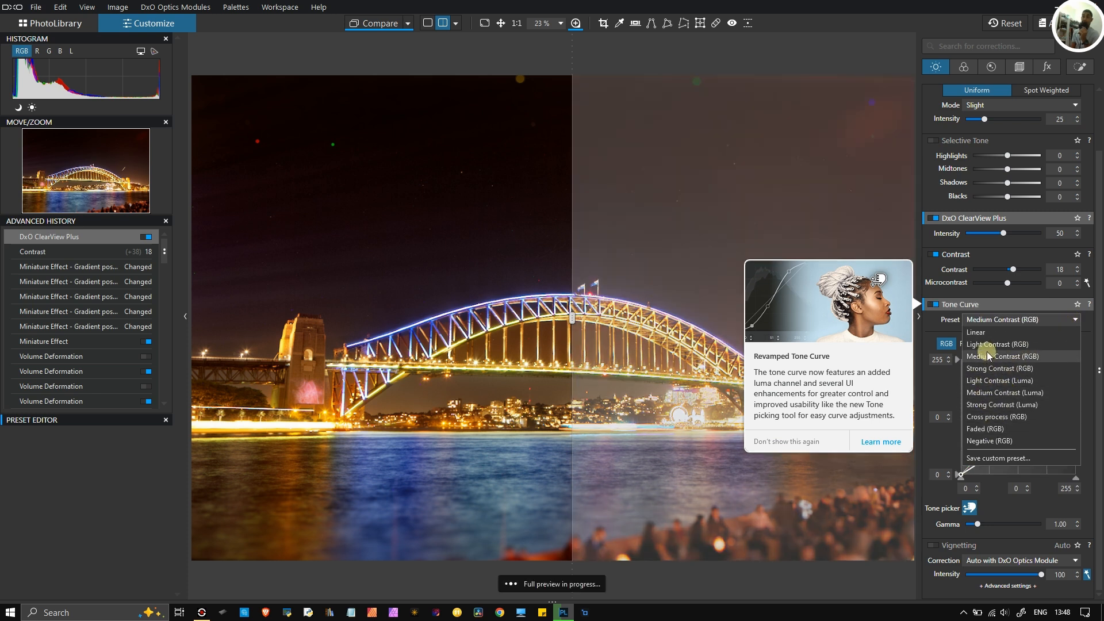
left_click(975, 305)
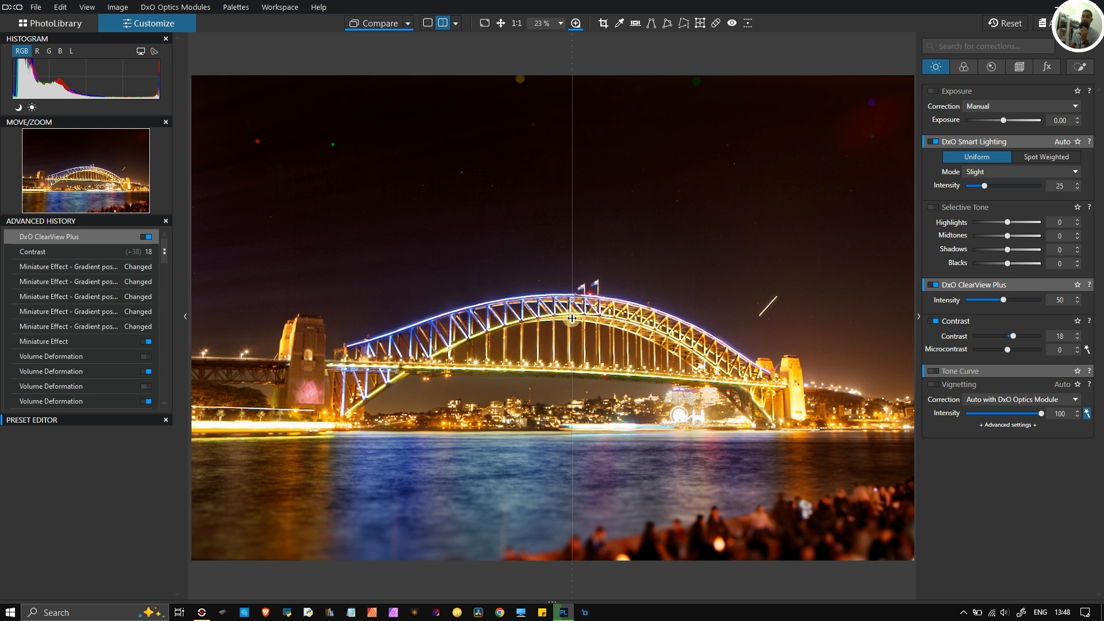
left_click(967, 372)
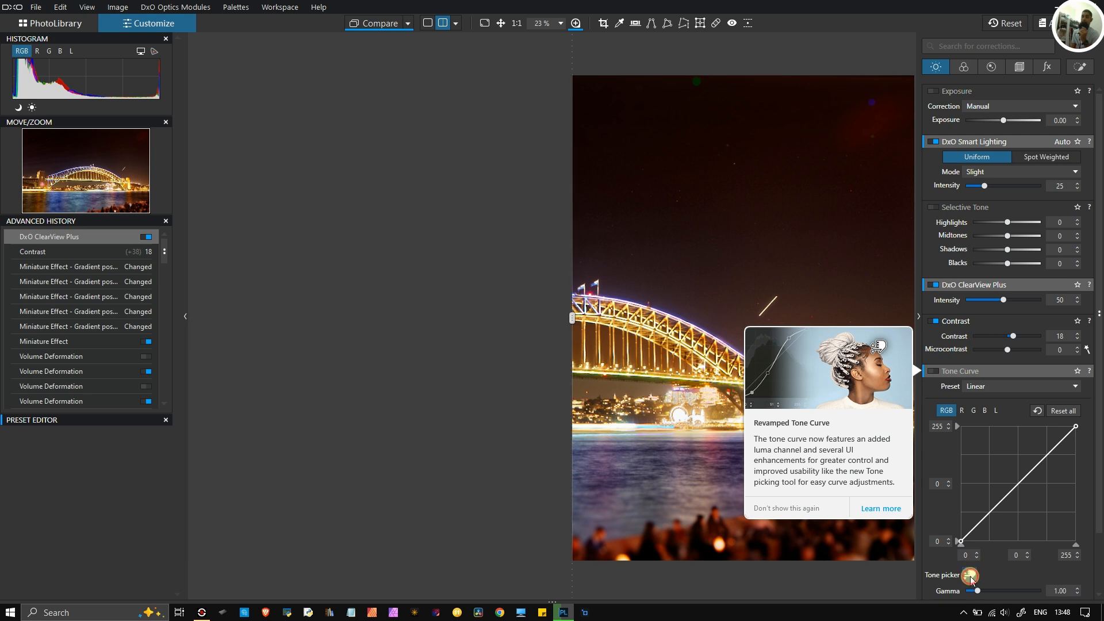
Compare the original and corrected photo by sweeping the split divider across the bridge, finishing with the whole corrected version shown.
left_click(568, 400)
left_click(556, 291)
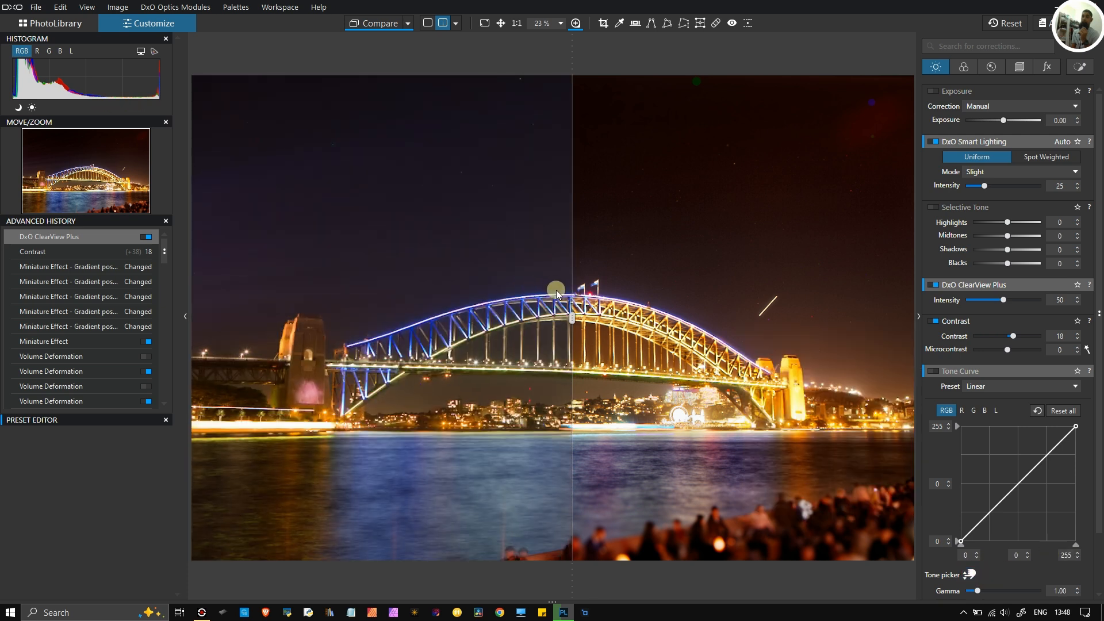
left_click_drag(571, 316, 841, 368)
left_click_drag(695, 407, 598, 320)
left_click_drag(471, 316, 141, 291)
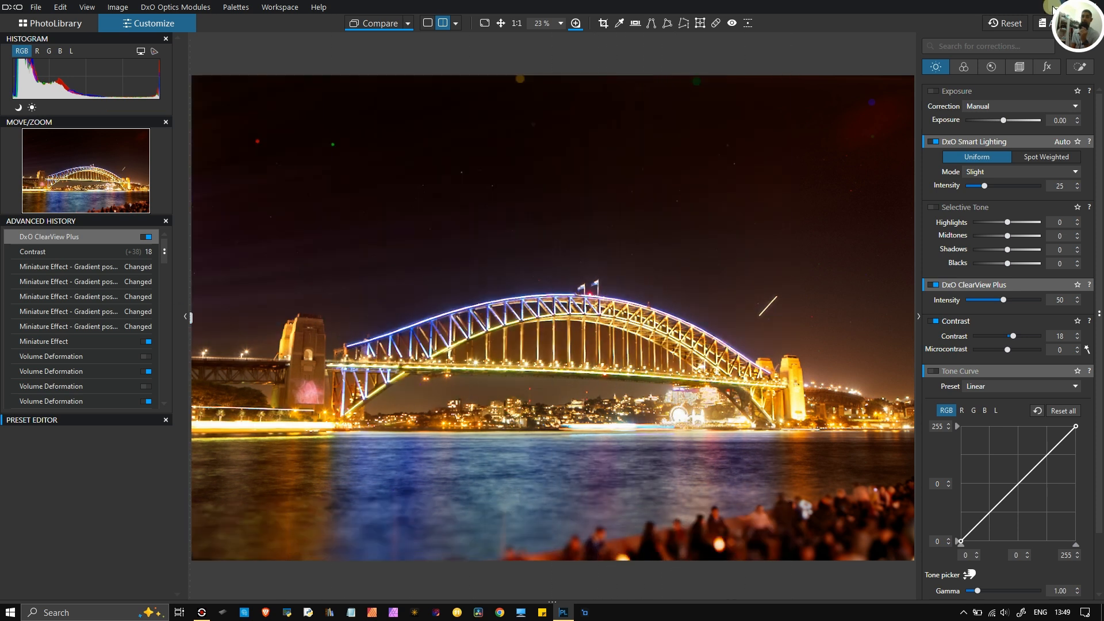
Open the exported bridge JPEG from the desktop in the image viewer, inspect the bridge arch, and leave the viewer.
left_click(1052, 7)
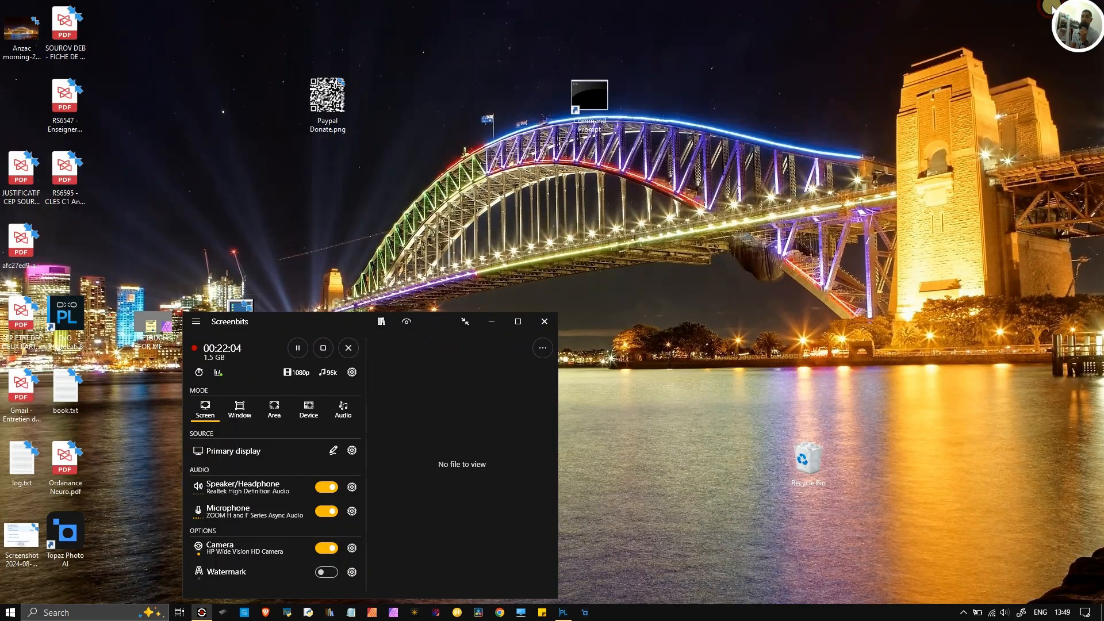
left_click(484, 321)
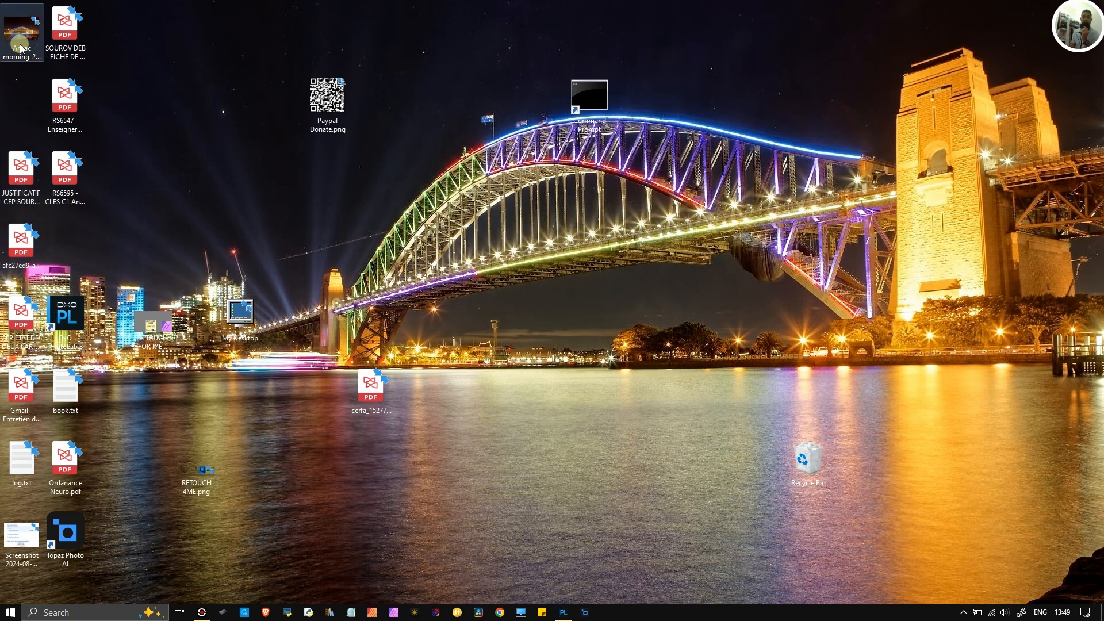
double_click(20, 45)
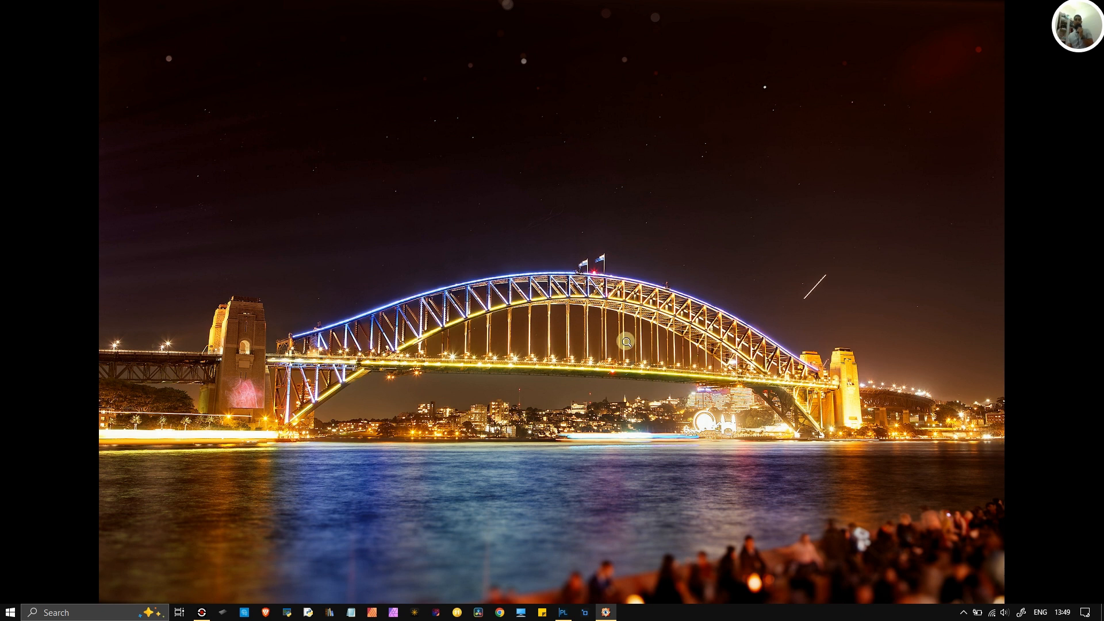
left_click(647, 318)
left_click(646, 318)
mouse_move(1093, 2)
key("Escape")
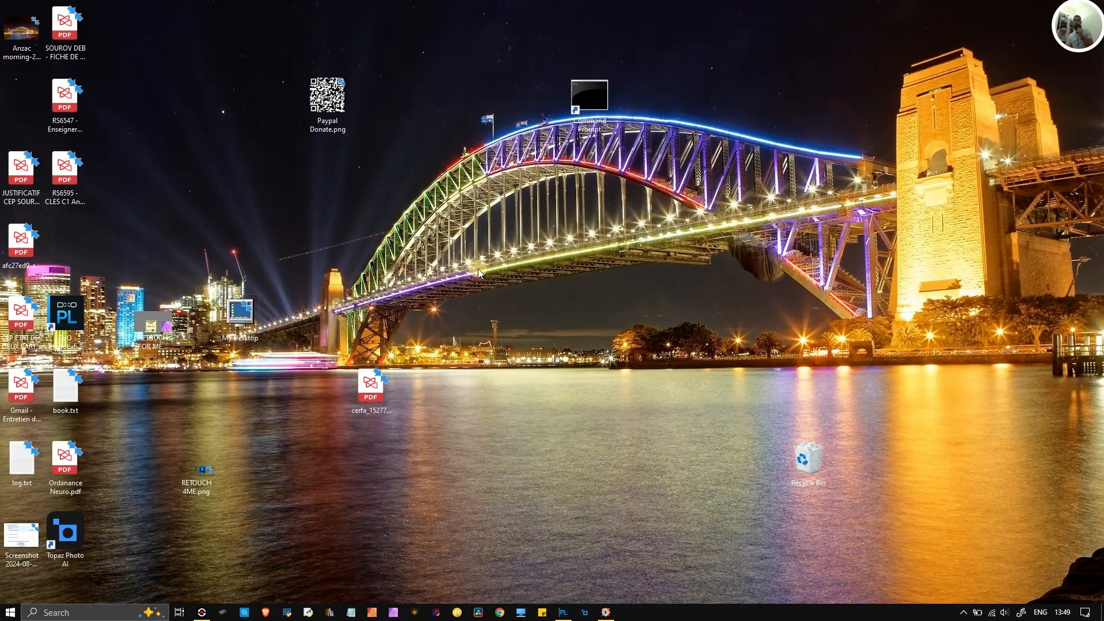
View the exported JPEG full screen once more, close the viewer, and switch back to DxO PhotoLab.
double_click(28, 36)
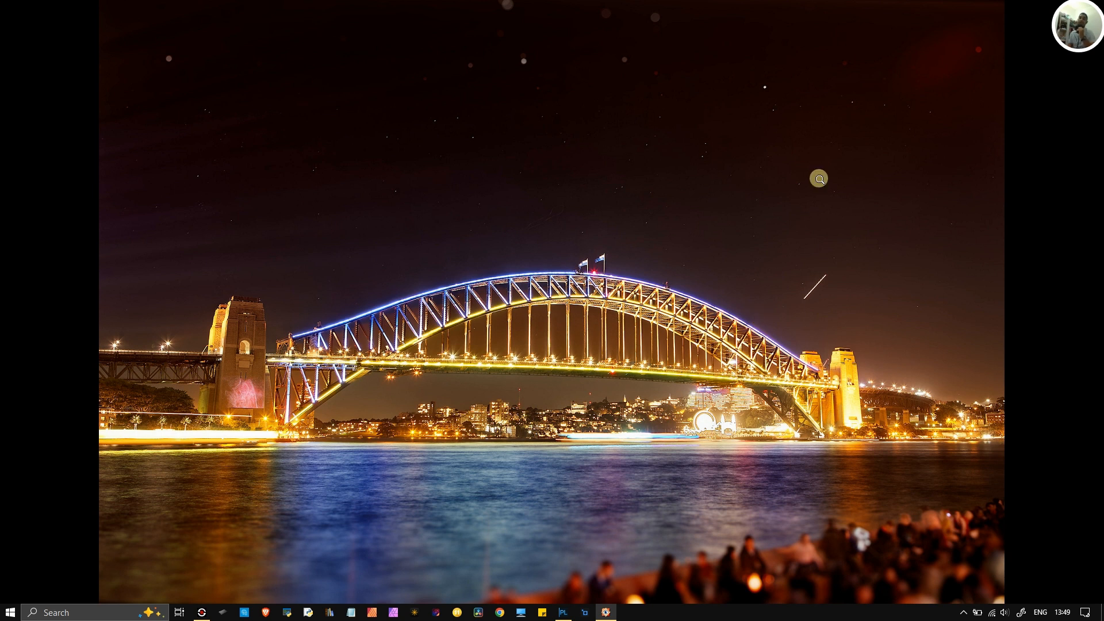
mouse_move(1101, 5)
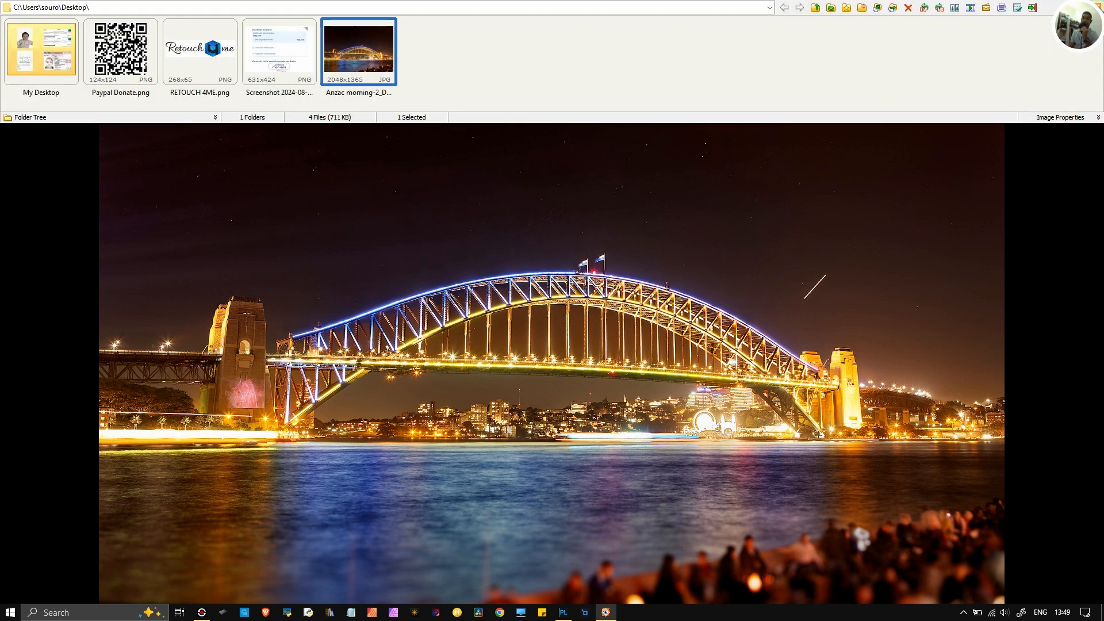
left_click(1098, 6)
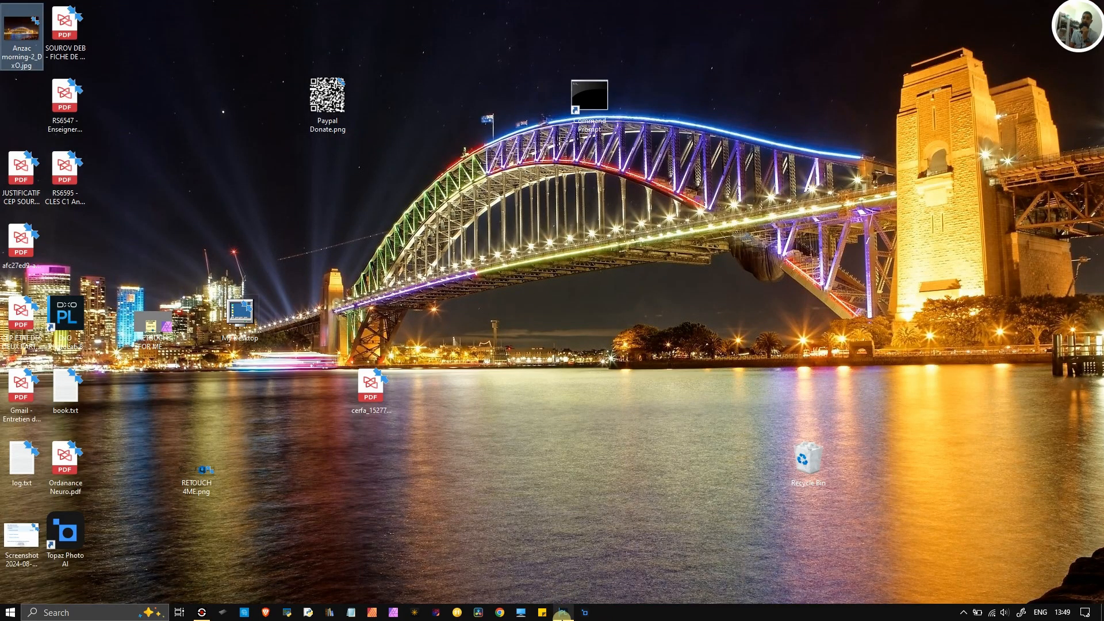
left_click(563, 613)
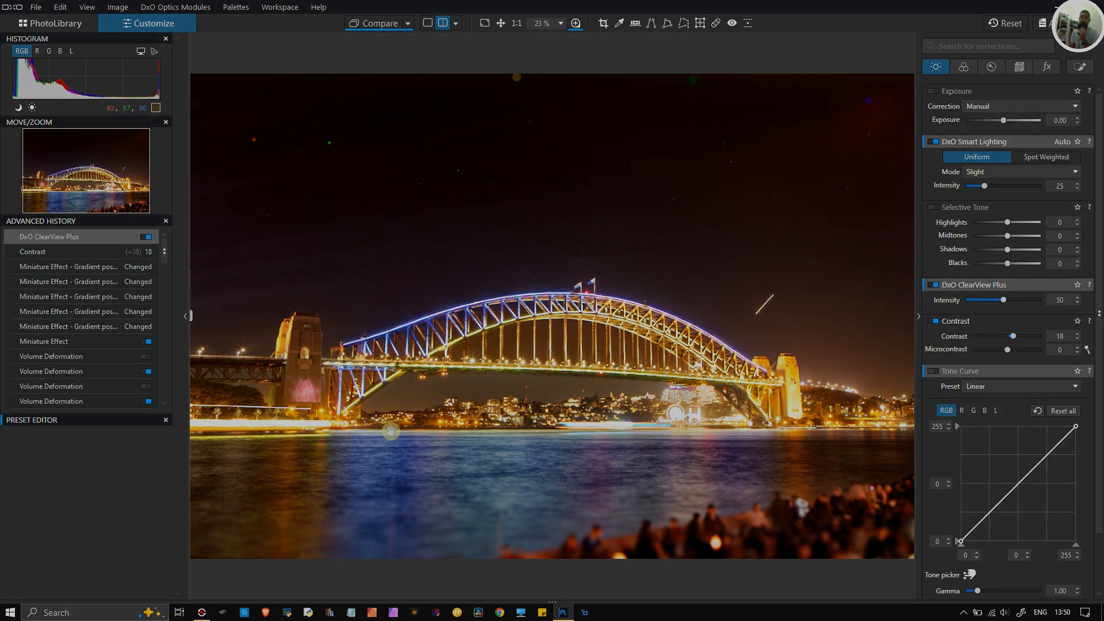
left_click(201, 613)
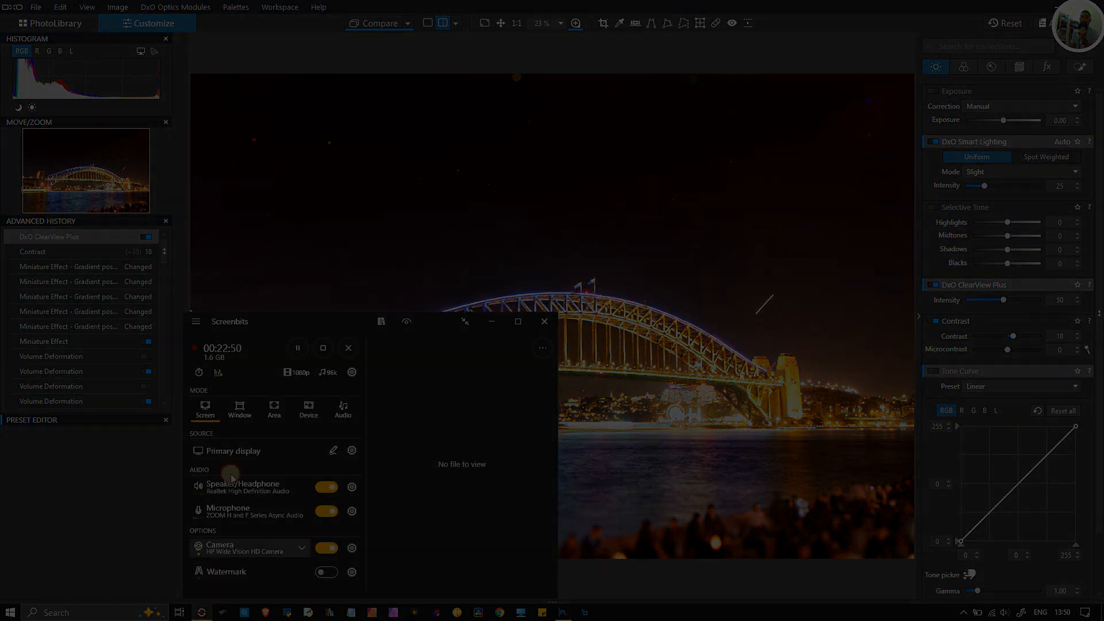